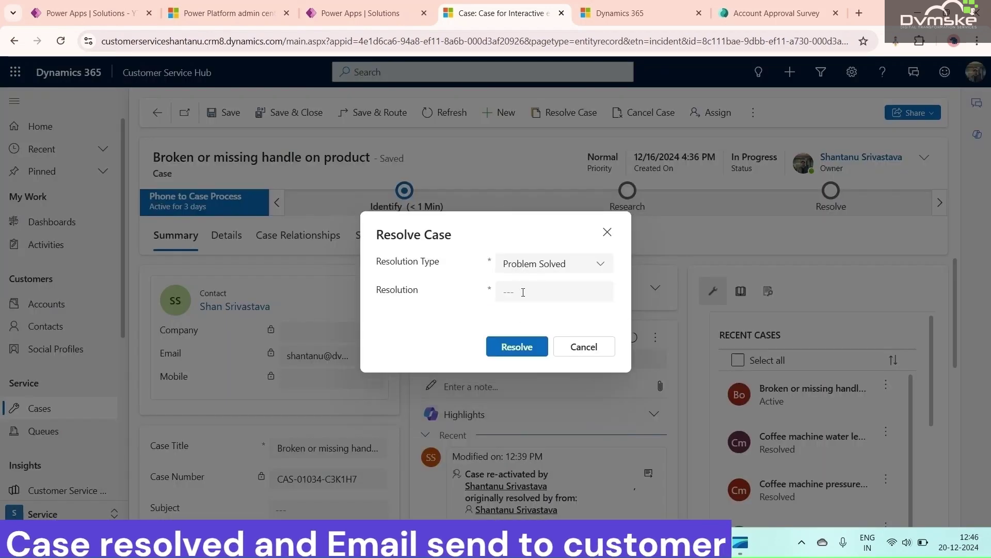
Step: Resolve the handle case as Problem Solved with the resolution 'broken handle is fixed'
{"action": "left_click", "coordinate": [523, 293]}
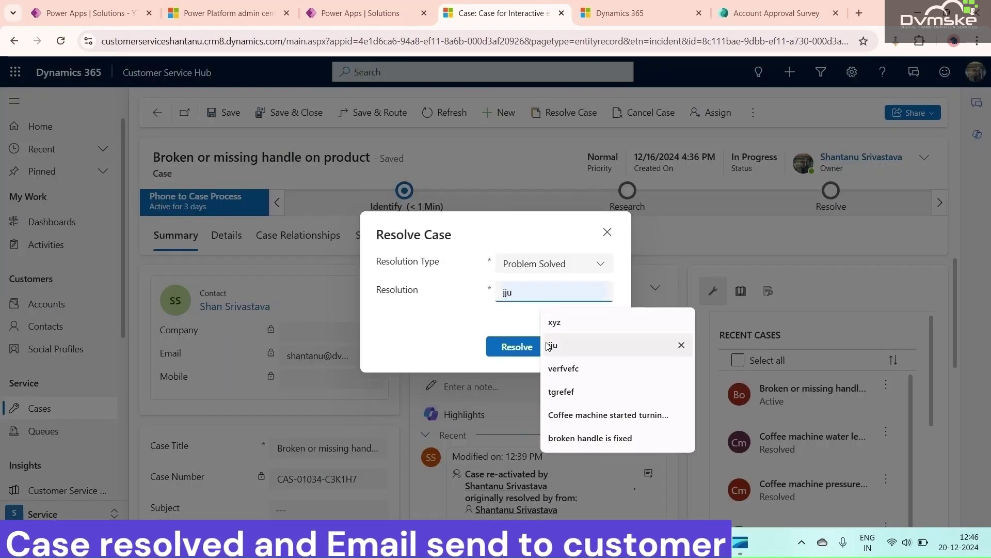
{"action": "left_click", "coordinate": [572, 438]}
{"action": "left_click", "coordinate": [507, 344]}
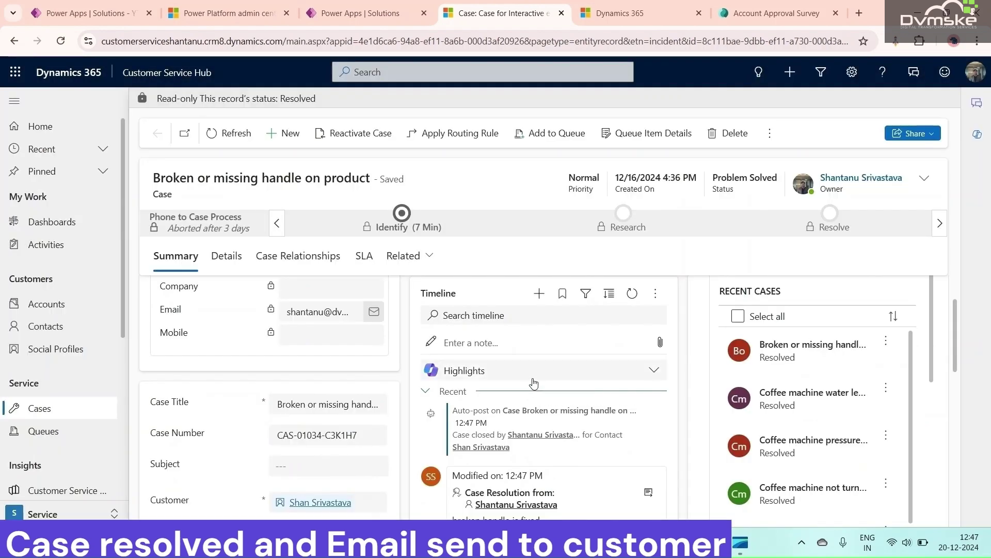
{"action": "scroll", "coordinate": [533, 382], "scroll_direction": "down", "scroll_amount": 1}
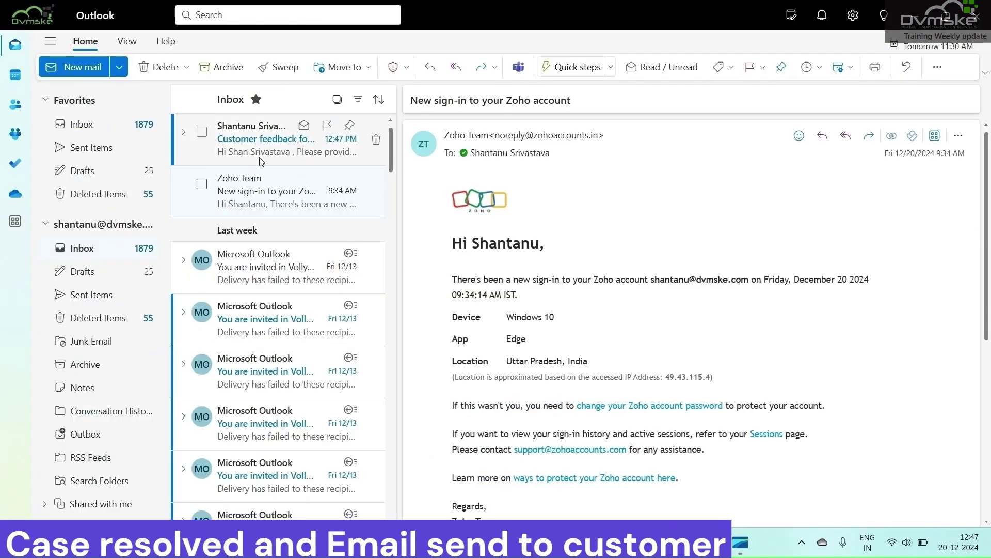
Step: Submit the Customer feedback email card with the customer's name and comment 'thanks for exchanging the product'
{"action": "left_click", "coordinate": [262, 161]}
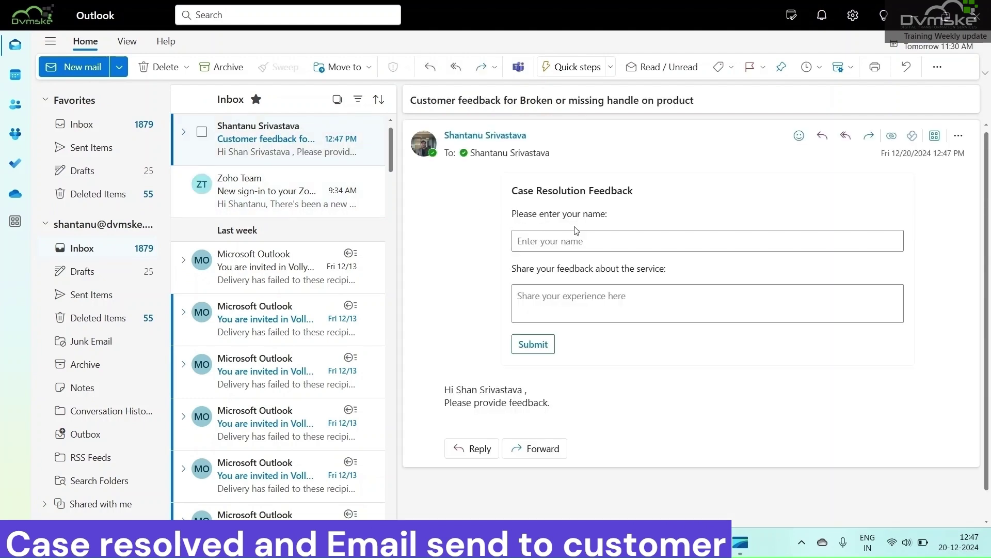
{"action": "left_click", "coordinate": [549, 242]}
{"action": "left_click", "coordinate": [569, 278]}
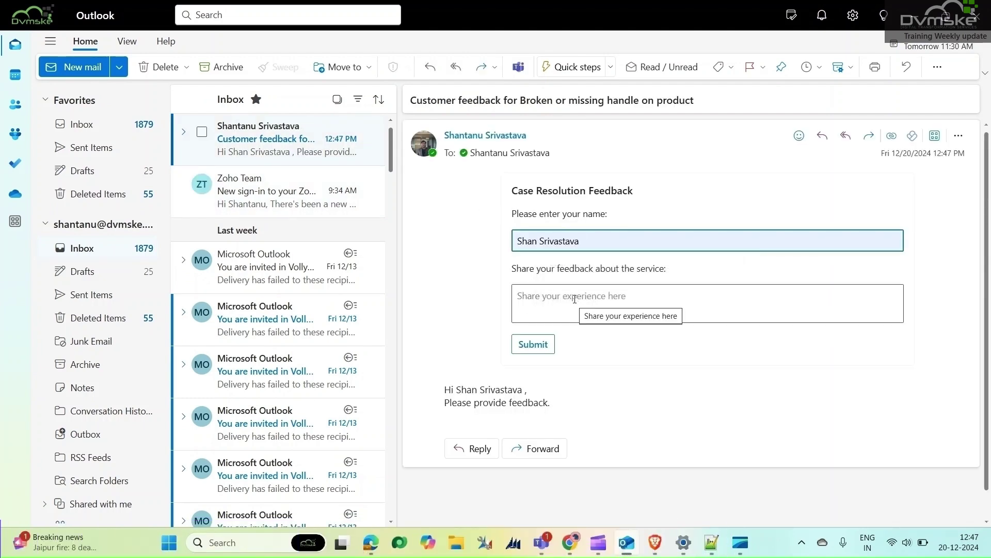
{"action": "left_click", "coordinate": [574, 298]}
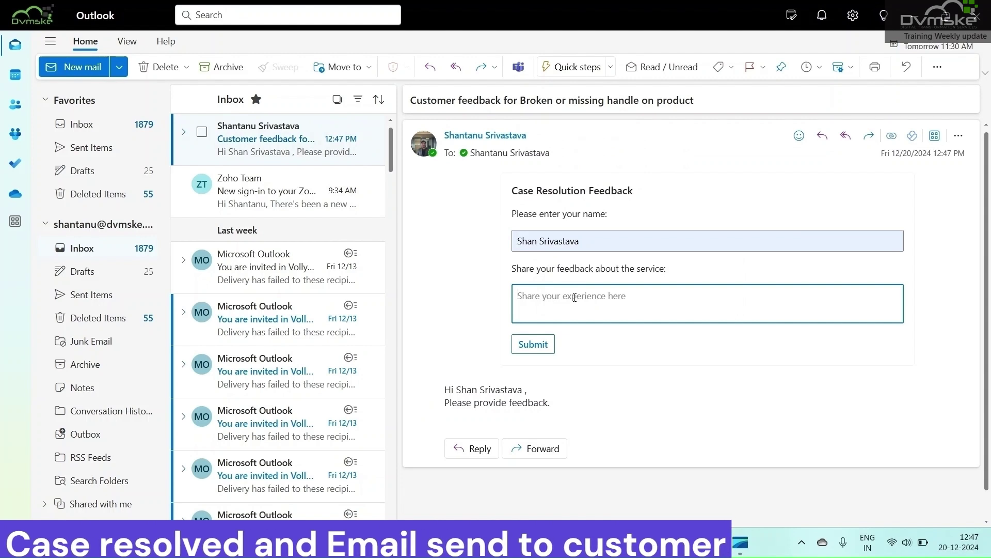
{"action": "type", "text": "thanks for"}
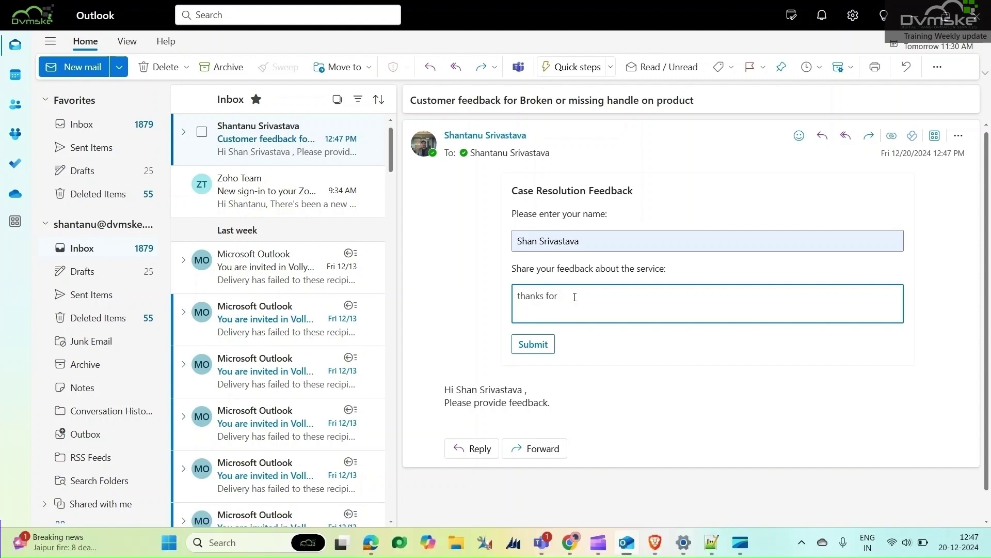
{"action": "type", "text": " excha"}
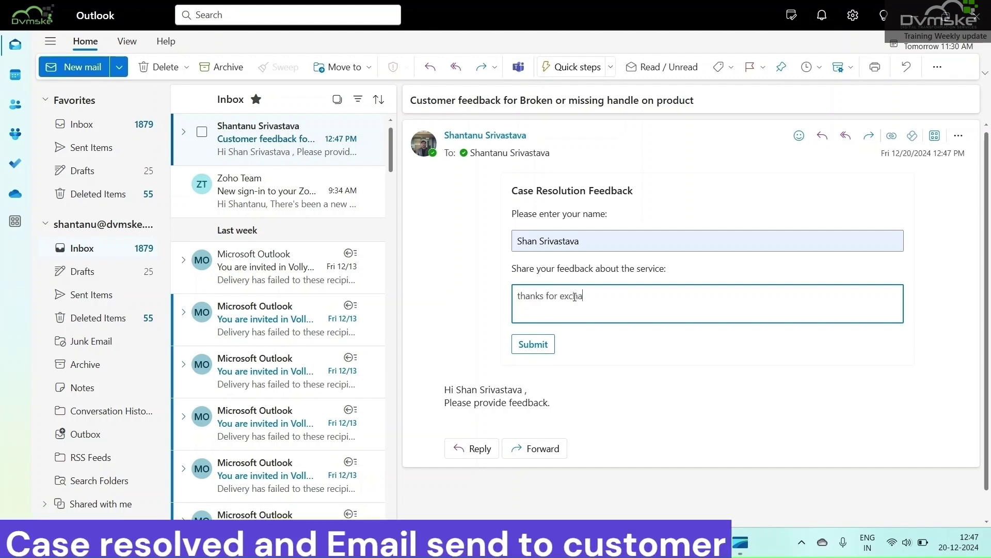
{"action": "type", "text": "nging th"}
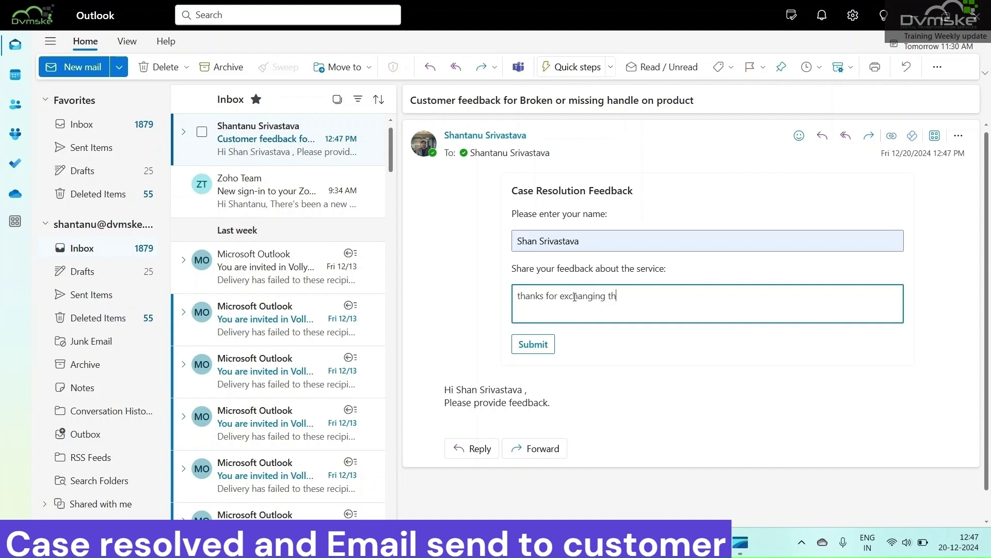
{"action": "type", "text": "e product"}
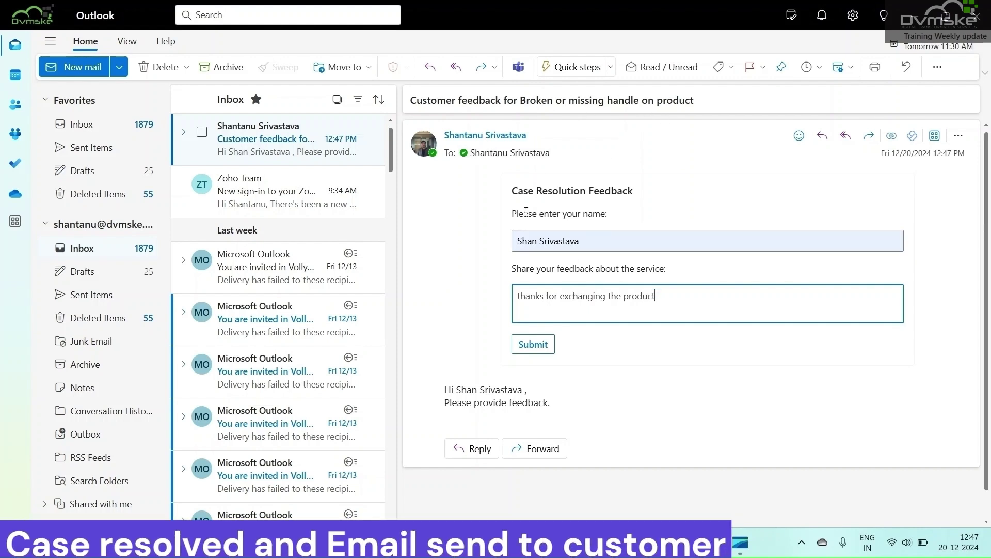
{"action": "left_click", "coordinate": [548, 345]}
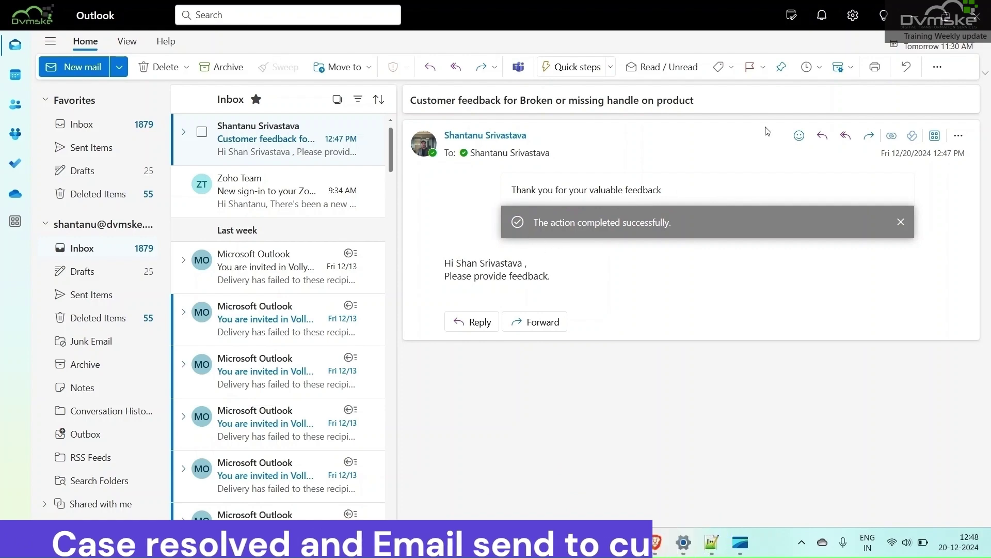
{"action": "key", "text": "alt+Tab"}
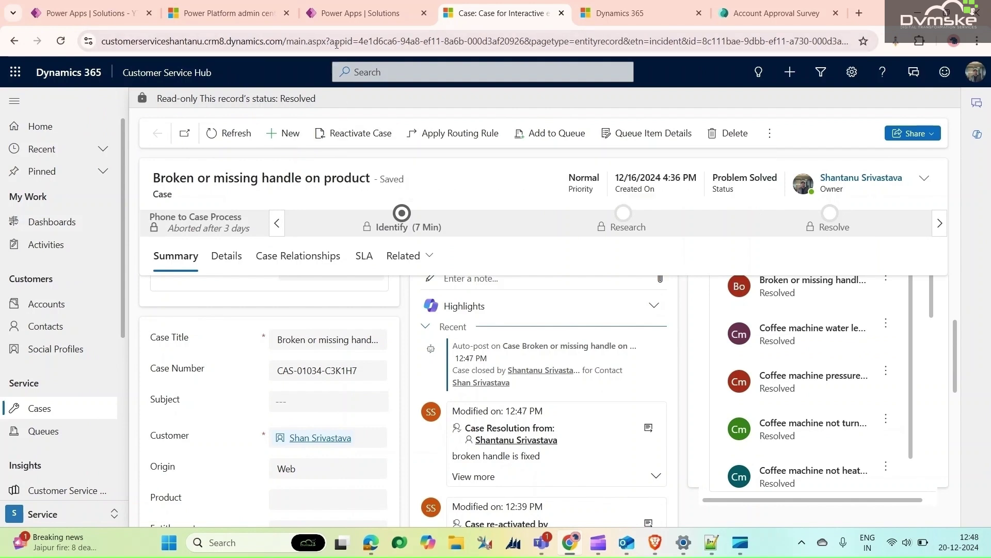
Step: Open the Case&feedback solution from the Power Apps Solutions list
{"action": "left_click", "coordinate": [348, 14]}
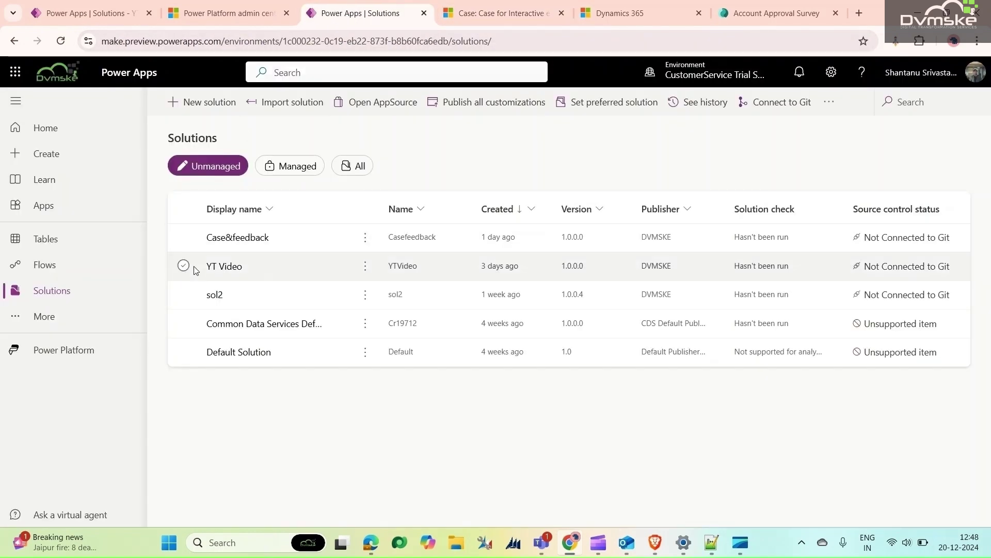
{"action": "left_click", "coordinate": [242, 237]}
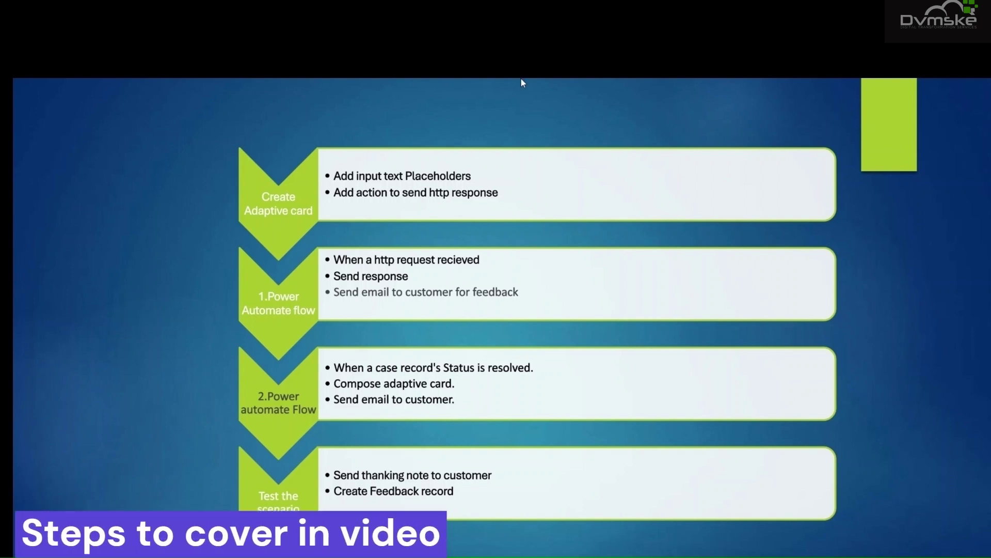
Step: Advance through the Adaptive Card designer and response flow slides to the send-adaptive-card flow slide
{"action": "left_click", "coordinate": [556, 334]}
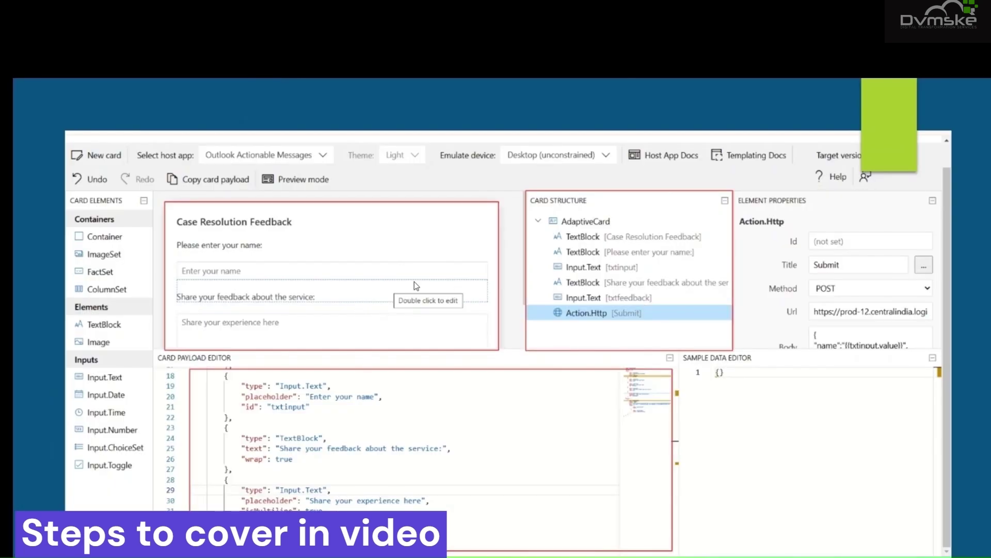
{"action": "left_click", "coordinate": [496, 296]}
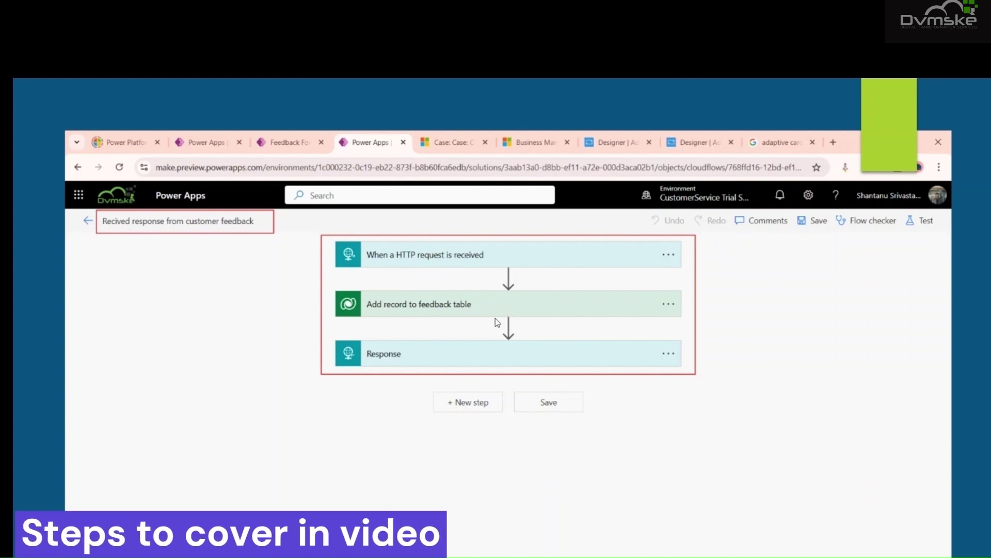
{"action": "left_click", "coordinate": [479, 349]}
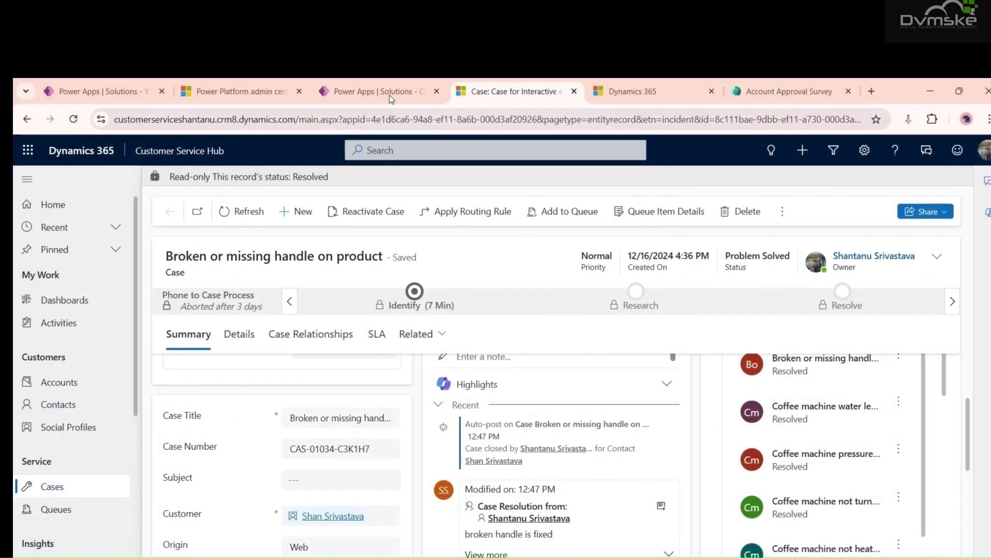
Step: Start a new automated cloud flow from the Case&feedback solution
{"action": "left_click", "coordinate": [376, 89]}
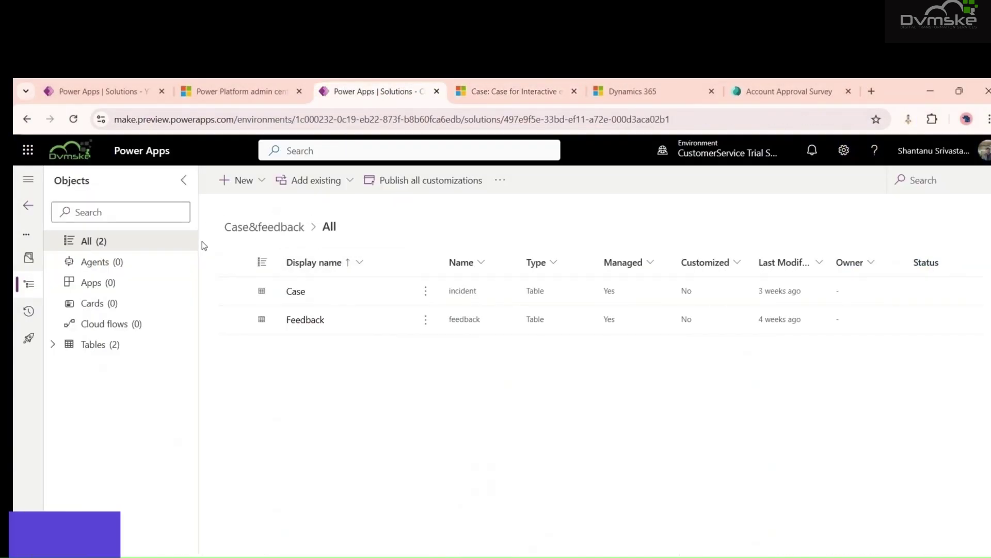
{"action": "left_click", "coordinate": [249, 182]}
{"action": "mouse_move", "coordinate": [290, 254]}
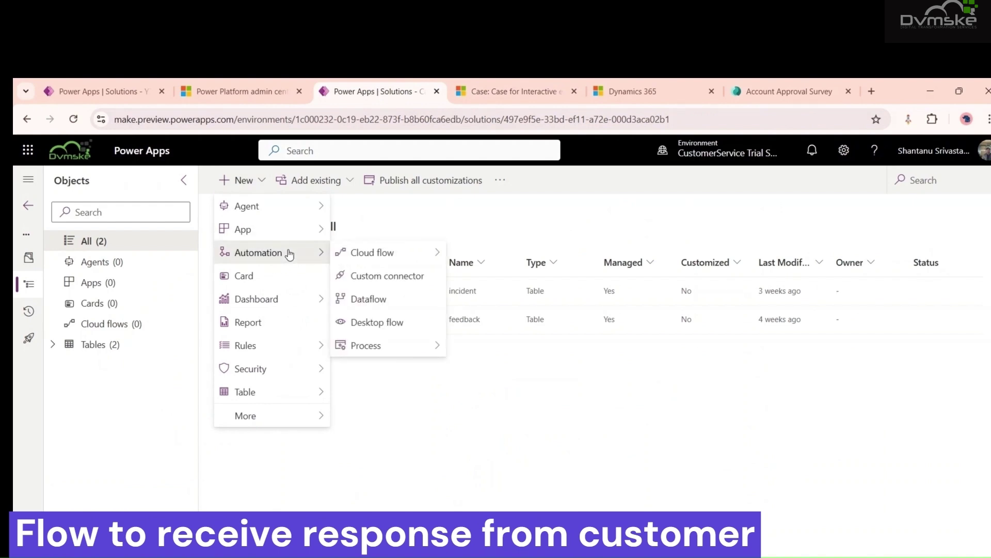
{"action": "mouse_move", "coordinate": [437, 253]}
{"action": "left_click", "coordinate": [511, 253]}
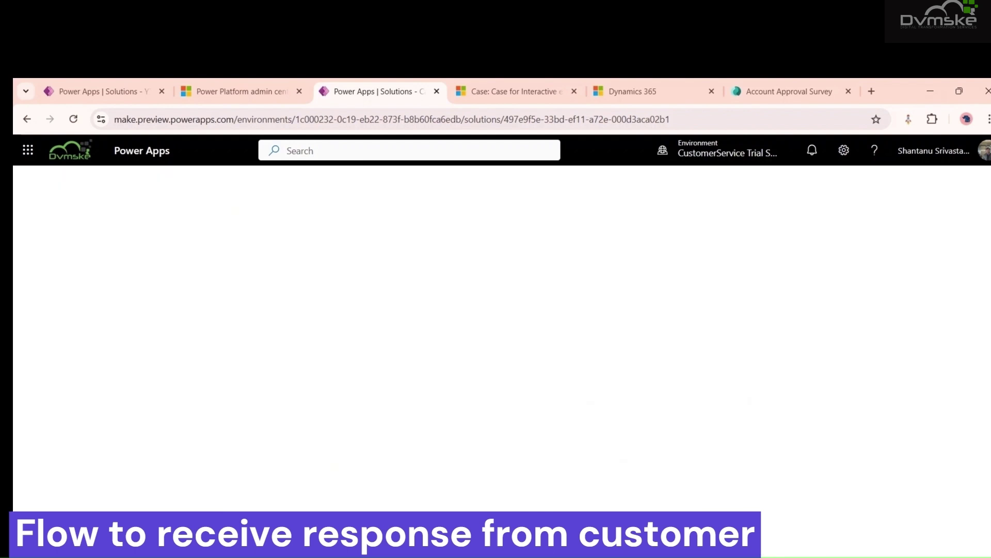
Step: Use the 'When an HTTP request is received' trigger and let Anyone trigger the flow
{"action": "type", "text": "req"}
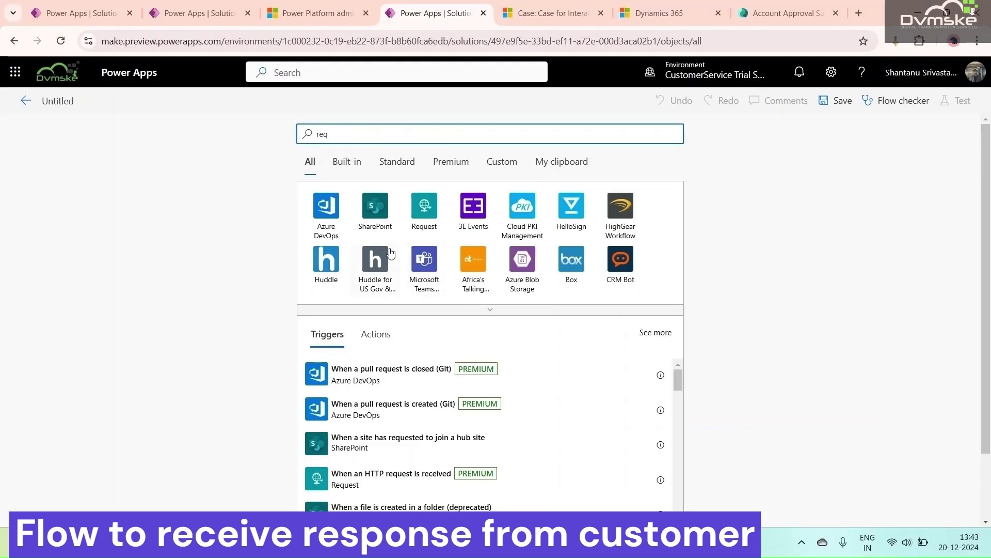
{"action": "left_click", "coordinate": [429, 219]}
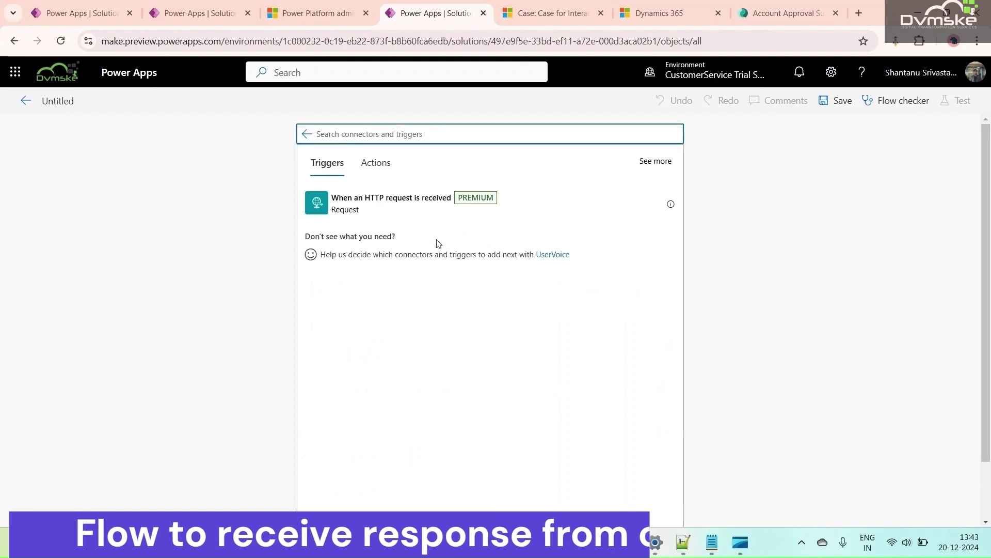
{"action": "left_click", "coordinate": [395, 209]}
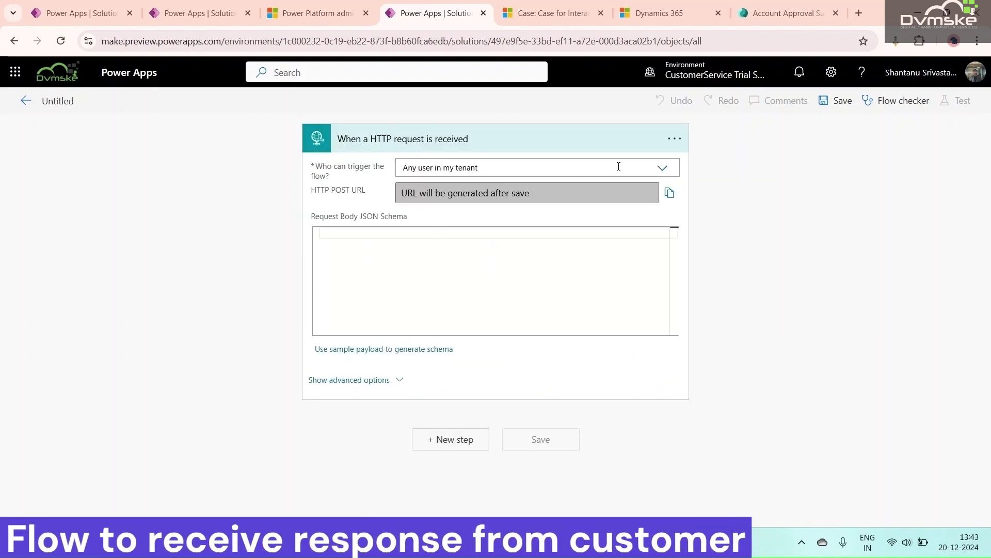
{"action": "left_click", "coordinate": [662, 167]}
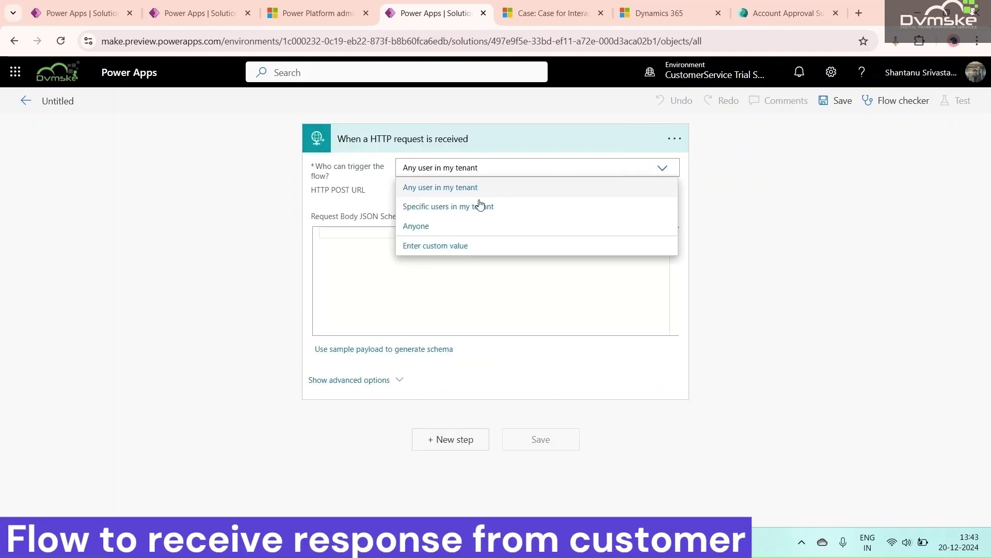
{"action": "left_click", "coordinate": [447, 226]}
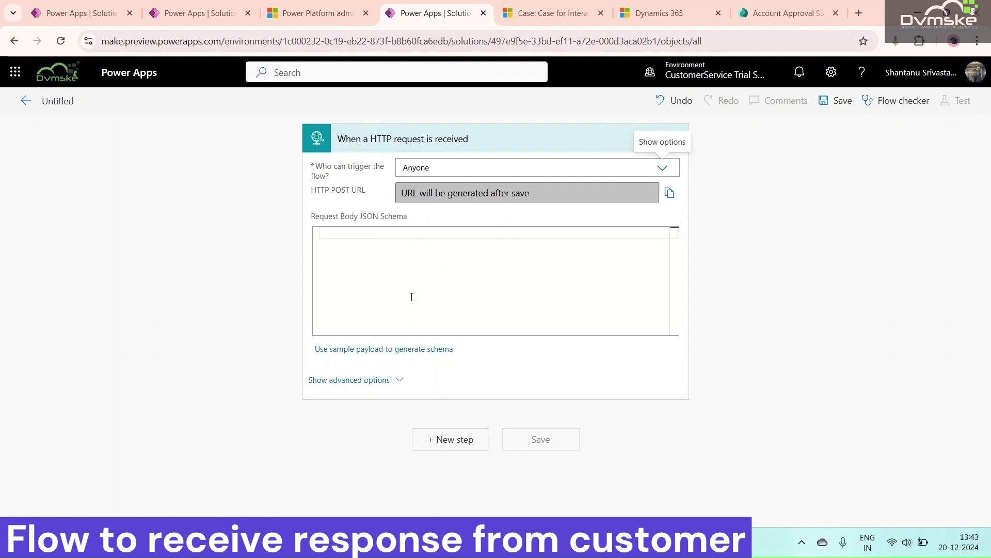
Step: Generate the trigger's request schema from a sample payload with string fields name and comment
{"action": "left_click", "coordinate": [407, 349]}
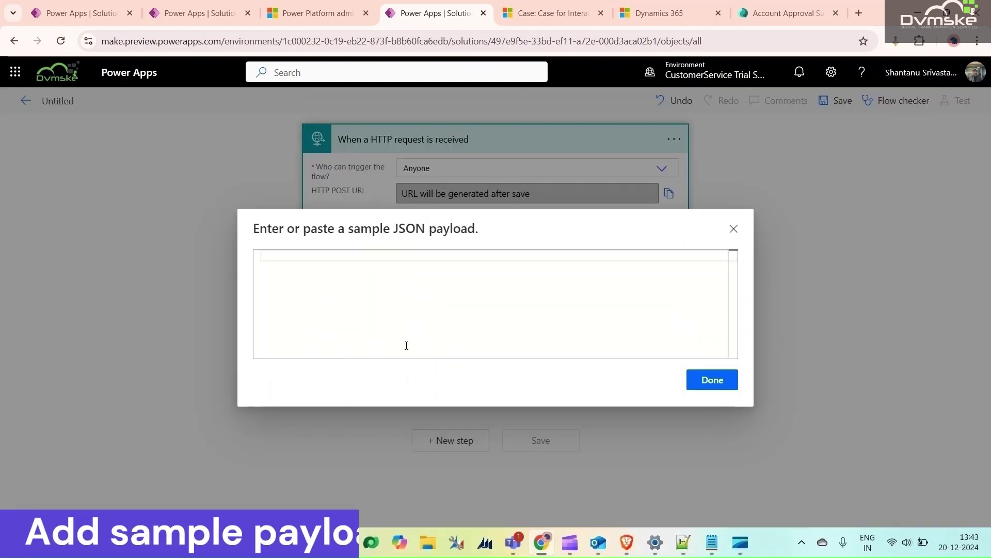
{"action": "type", "text": "{"}
{"action": "key", "text": "Return"}
{"action": "type", "text": "\"name"}
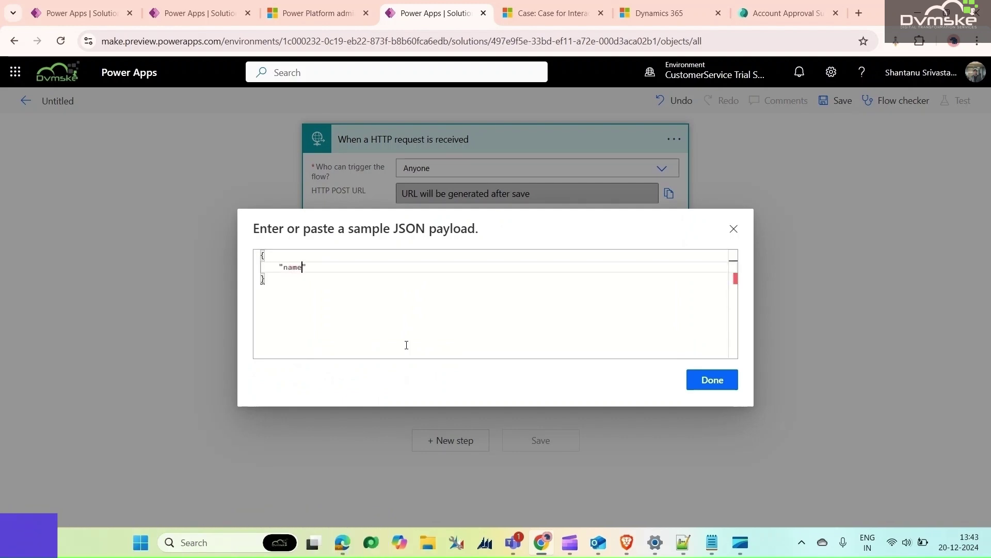
{"action": "type", "text": "\"string"}
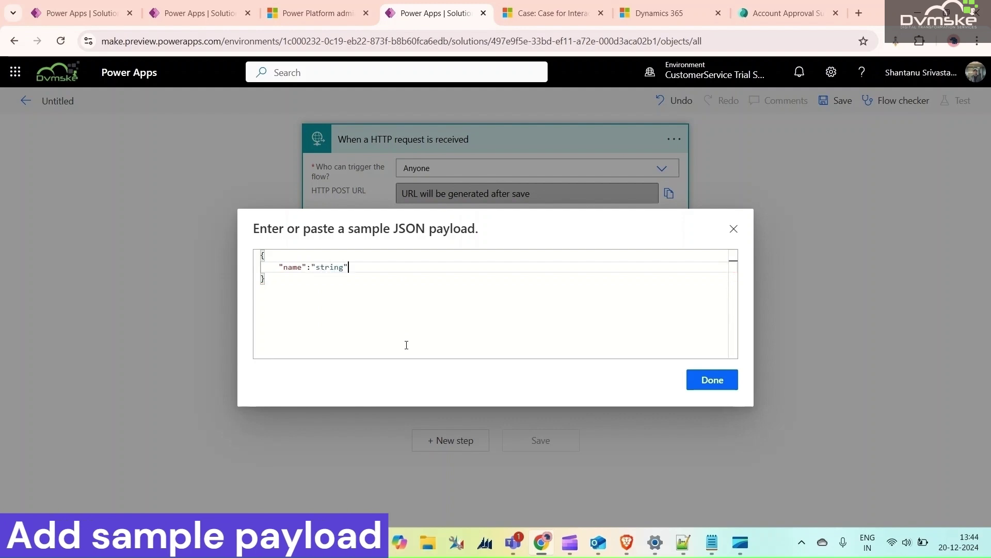
{"action": "type", "text": ":\"string\","}
{"action": "key", "text": "Return"}
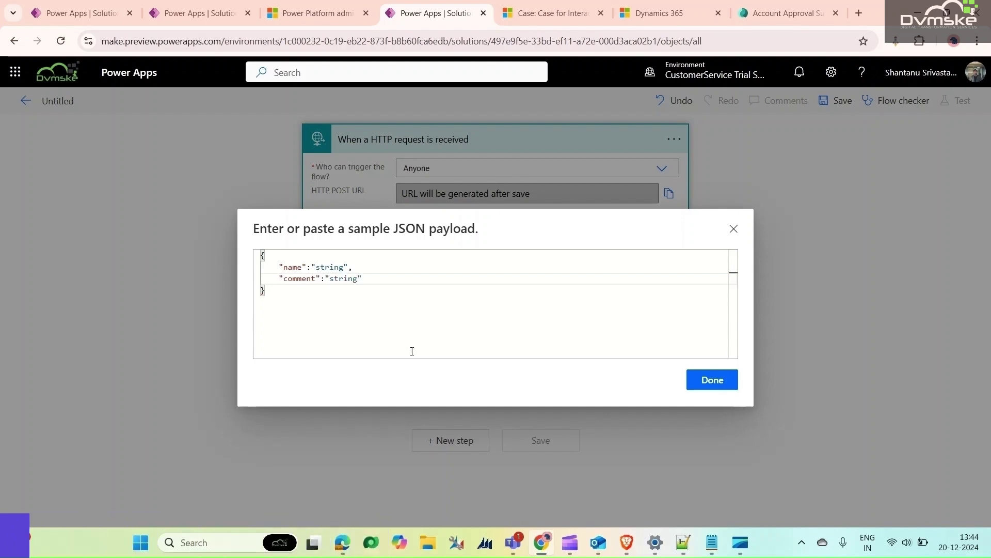
{"action": "left_click", "coordinate": [701, 382]}
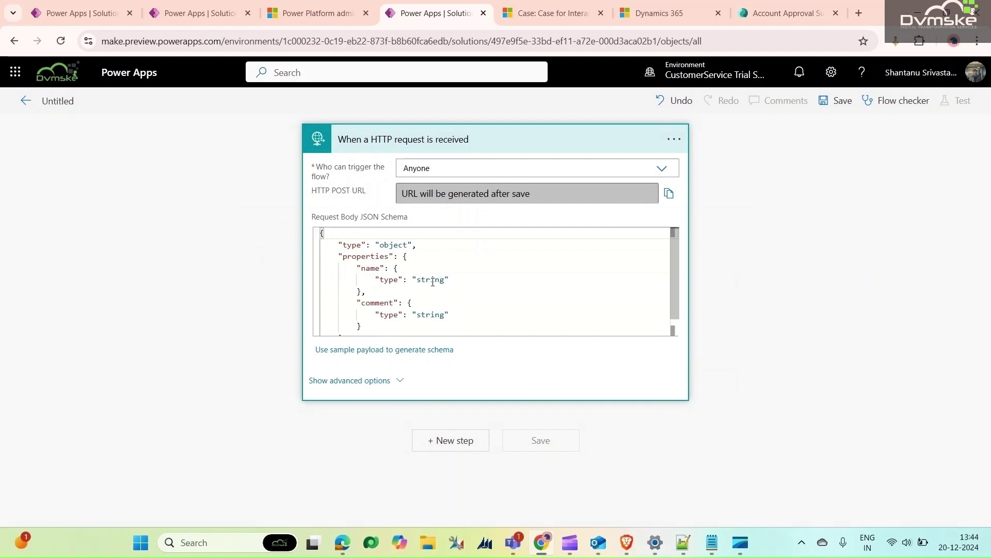
{"action": "scroll", "coordinate": [433, 282], "scroll_direction": "down", "scroll_amount": 1}
{"action": "left_click", "coordinate": [444, 440]}
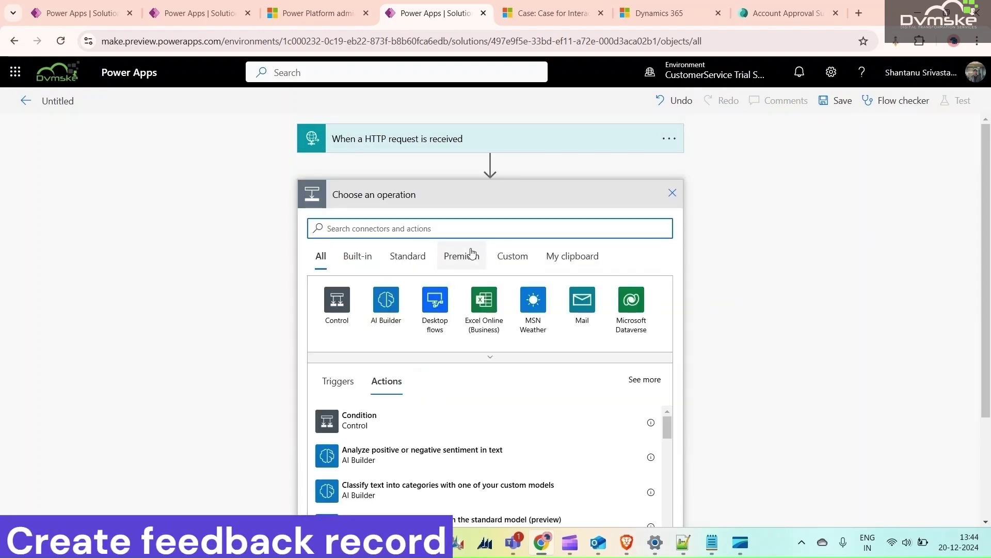
Step: Add a Microsoft Dataverse 'Add a new row' step targeting the Feedback table
{"action": "left_click", "coordinate": [630, 302]}
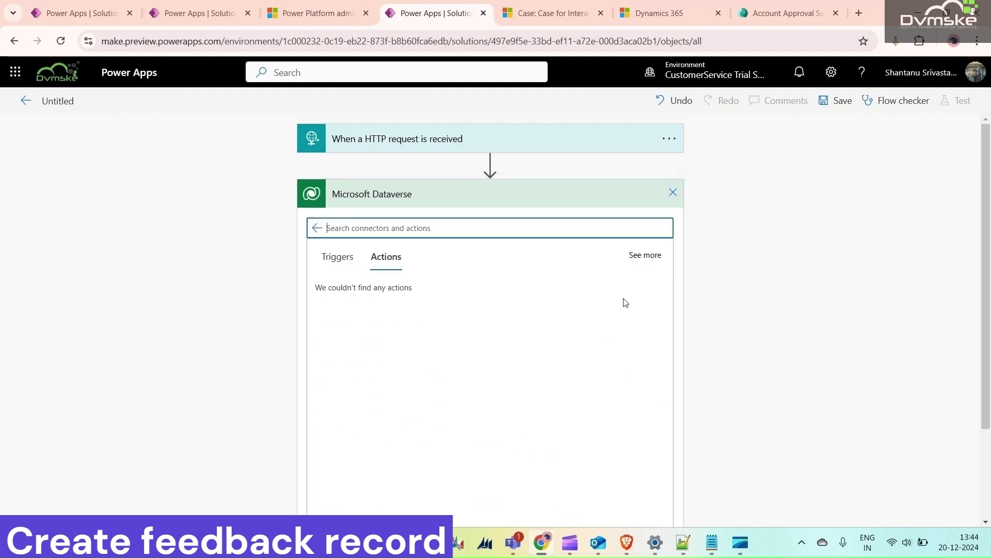
{"action": "left_click", "coordinate": [387, 292]}
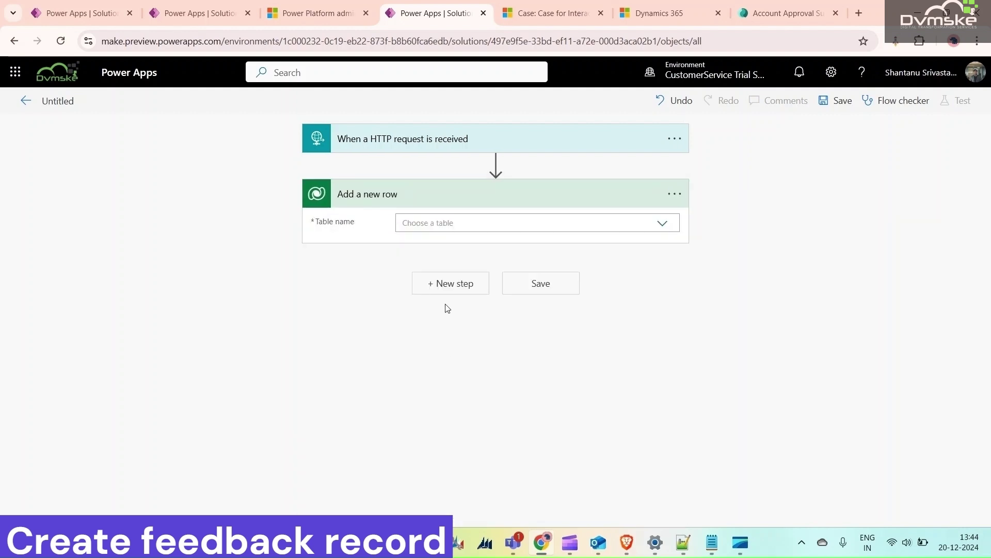
{"action": "left_click", "coordinate": [458, 227]}
{"action": "type", "text": "f"}
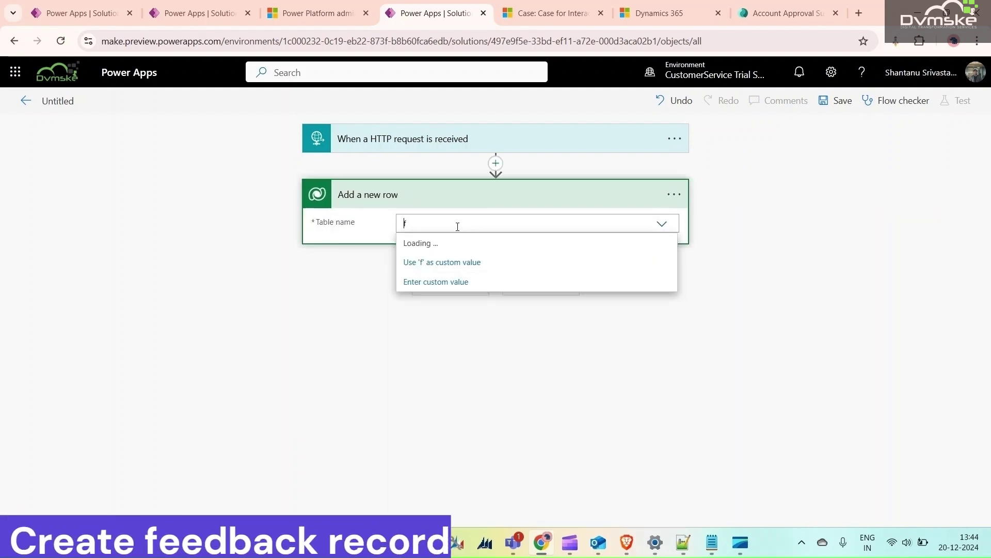
{"action": "type", "text": "eded"}
{"action": "key", "text": "ctrl+a"}
{"action": "key", "text": "BackSpace"}
{"action": "type", "text": "feed"}
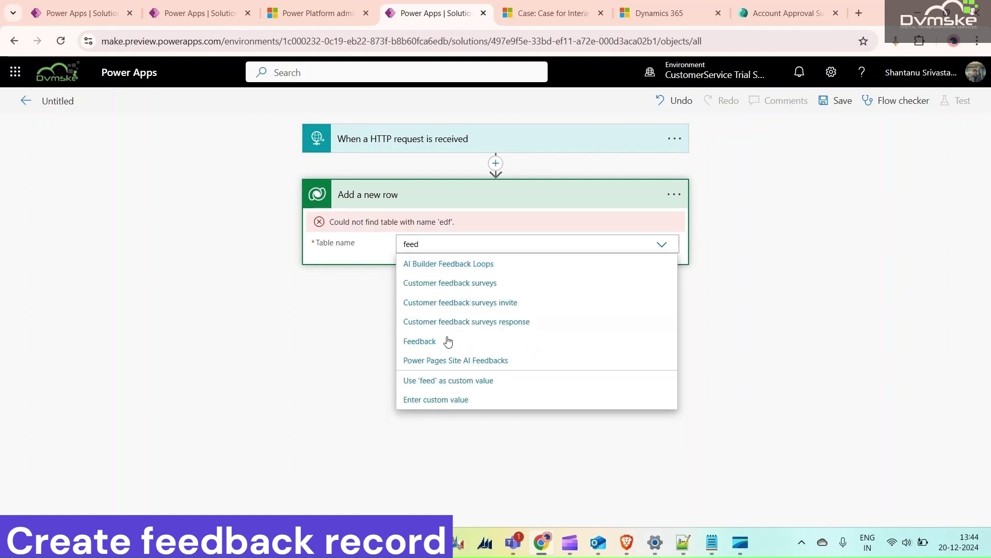
{"action": "left_click", "coordinate": [448, 341]}
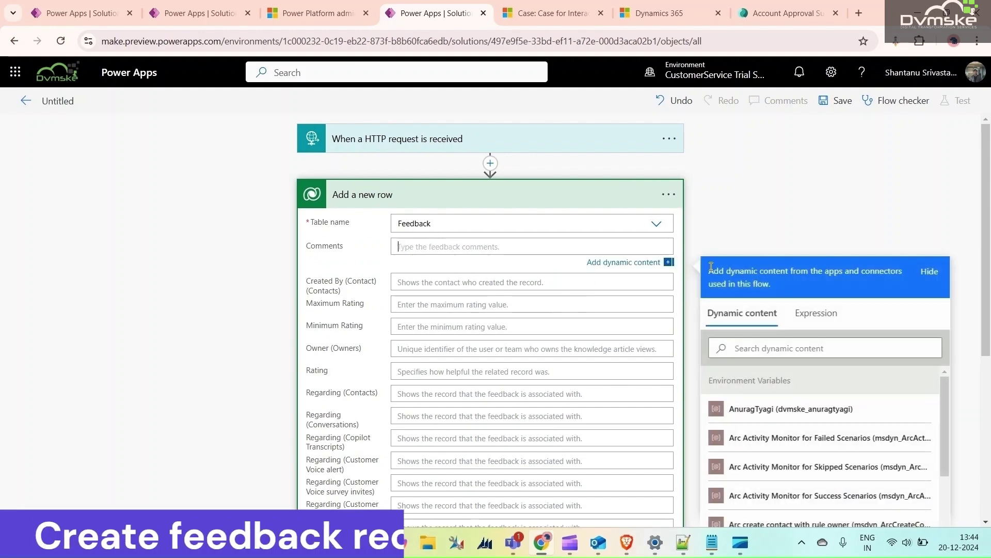
Step: Map Customer Name to the request's name and set the Title to 'Test'
{"action": "scroll", "coordinate": [707, 271], "scroll_direction": "down", "scroll_amount": 5}
{"action": "scroll", "coordinate": [768, 243], "scroll_direction": "down", "scroll_amount": 5}
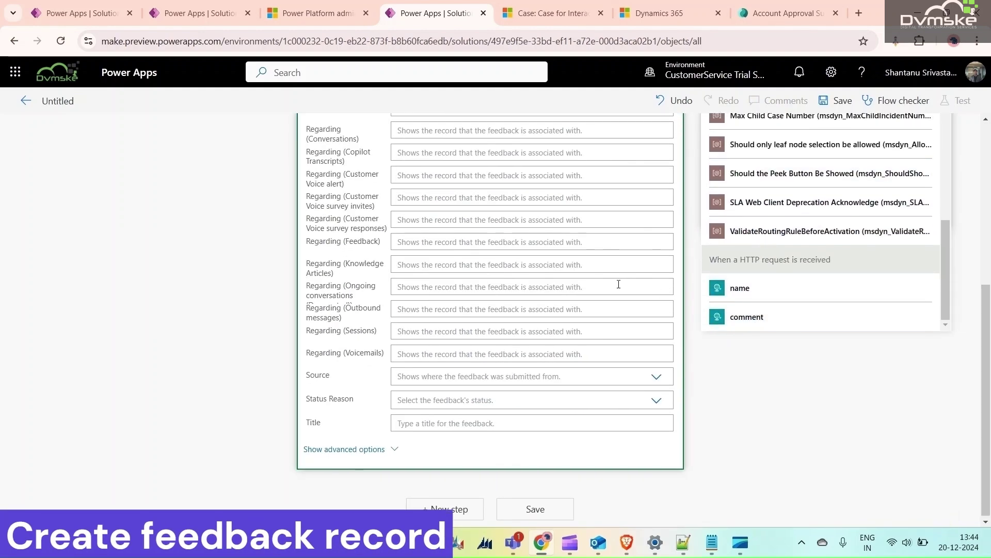
{"action": "left_click", "coordinate": [372, 449]}
{"action": "scroll", "coordinate": [420, 355], "scroll_direction": "down", "scroll_amount": 4}
{"action": "scroll", "coordinate": [420, 355], "scroll_direction": "down", "scroll_amount": 1}
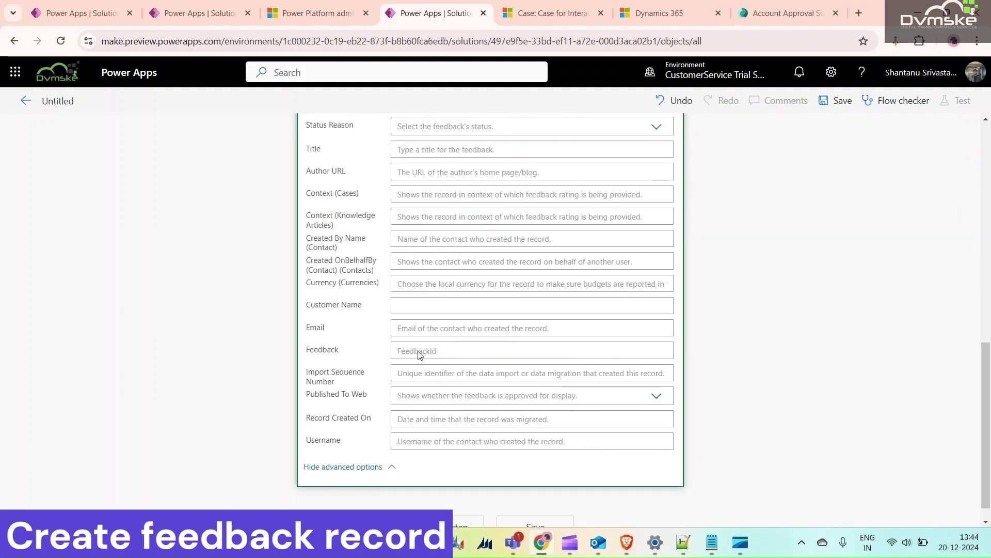
{"action": "left_click", "coordinate": [428, 305]}
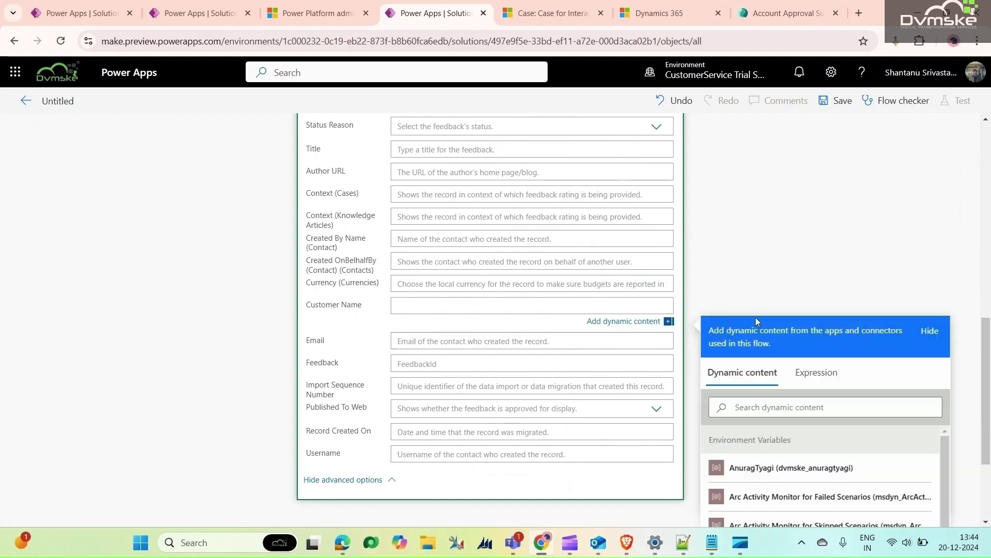
{"action": "scroll", "coordinate": [765, 439], "scroll_direction": "down", "scroll_amount": 8}
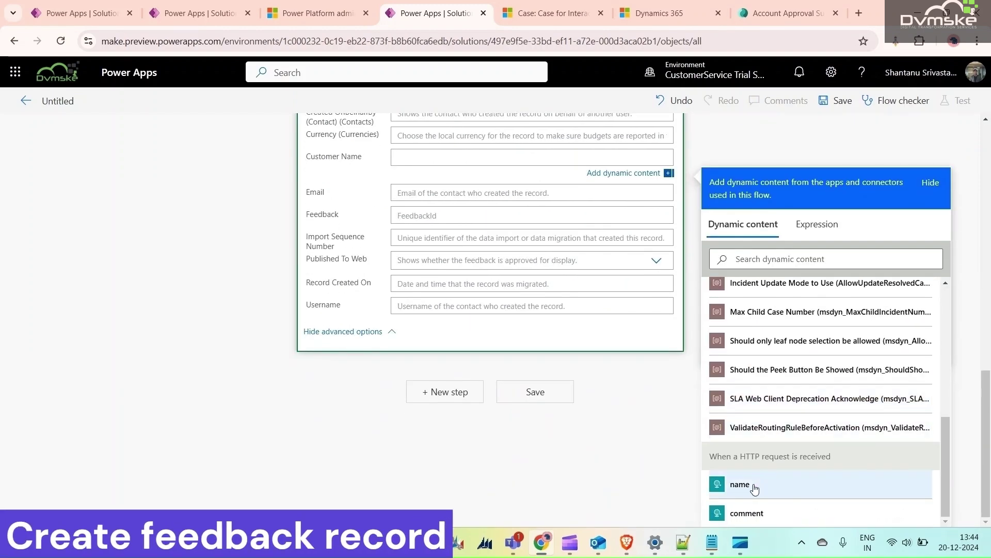
{"action": "left_click", "coordinate": [740, 484]}
{"action": "scroll", "coordinate": [433, 267], "scroll_direction": "up", "scroll_amount": 5}
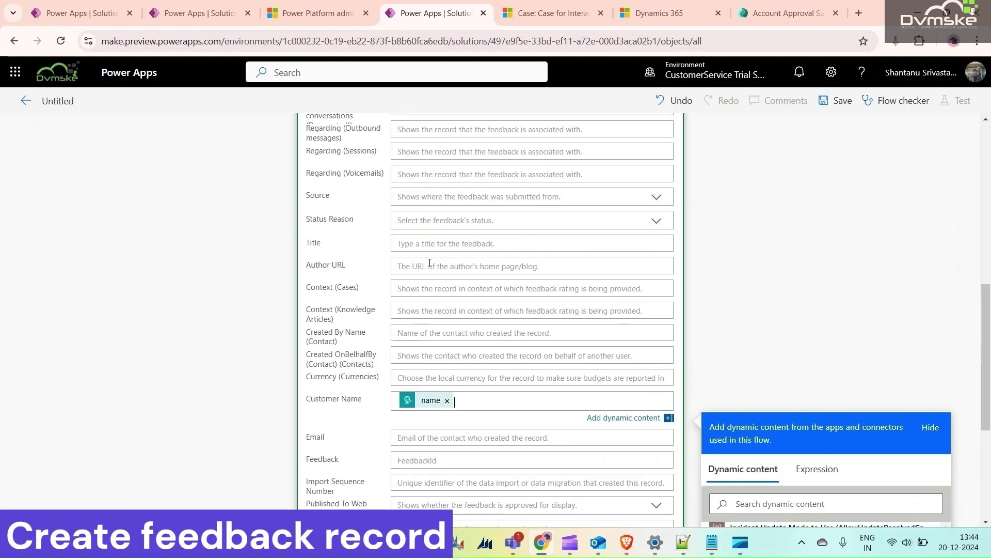
{"action": "left_click", "coordinate": [435, 261]}
{"action": "type", "text": "Test"}
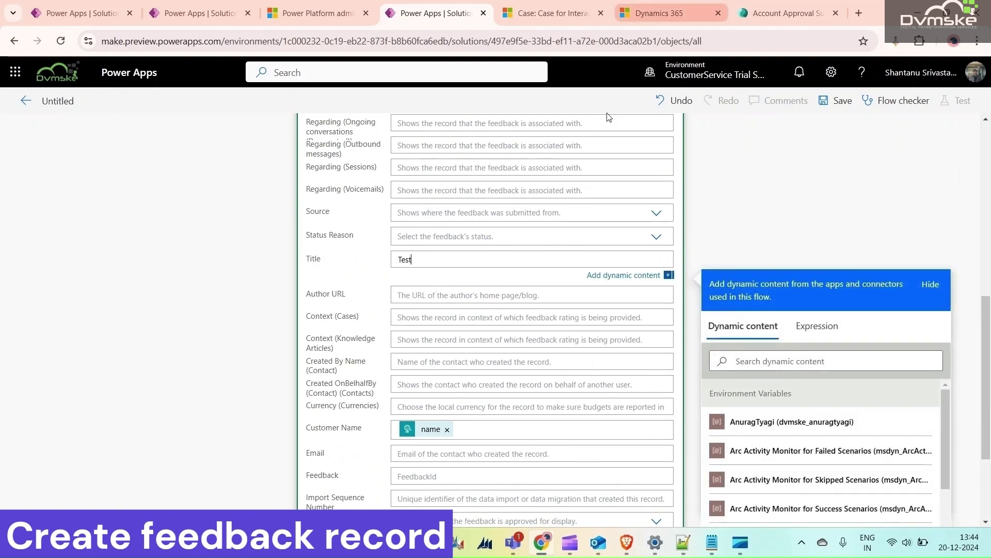
{"action": "scroll", "coordinate": [423, 401], "scroll_direction": "down", "scroll_amount": 3}
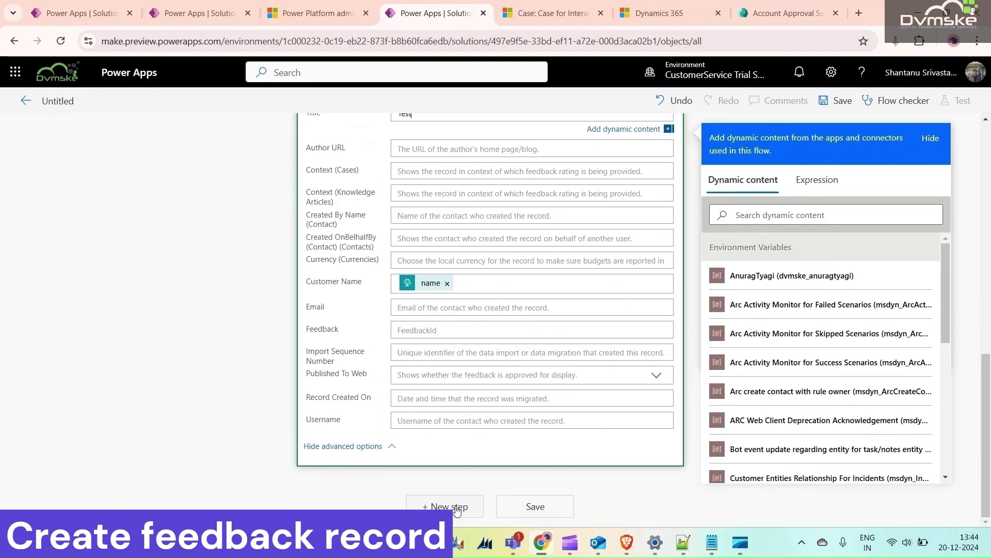
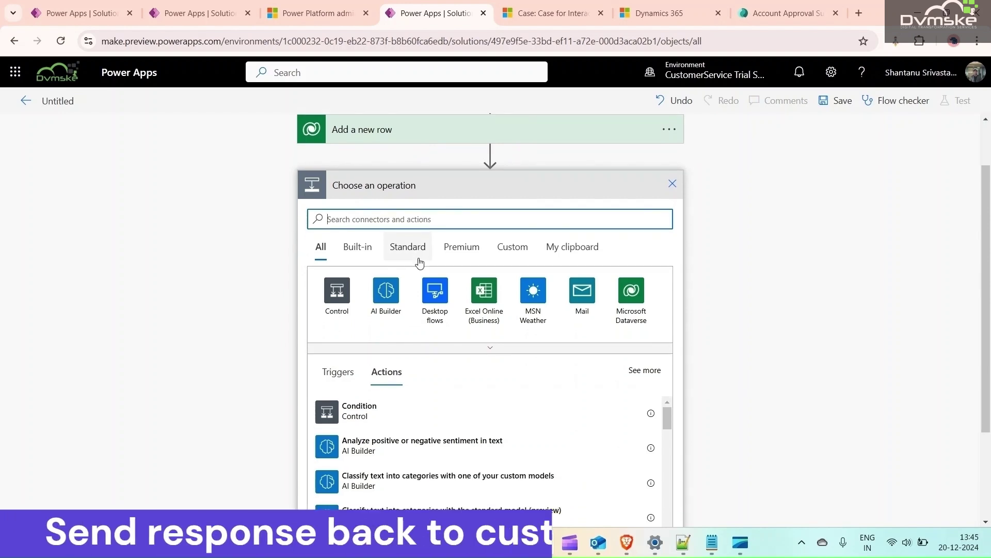
Step: Add a Response action returning status 200 with header CARD-UPDATE-IN-BODY set to true
{"action": "type", "text": "response"}
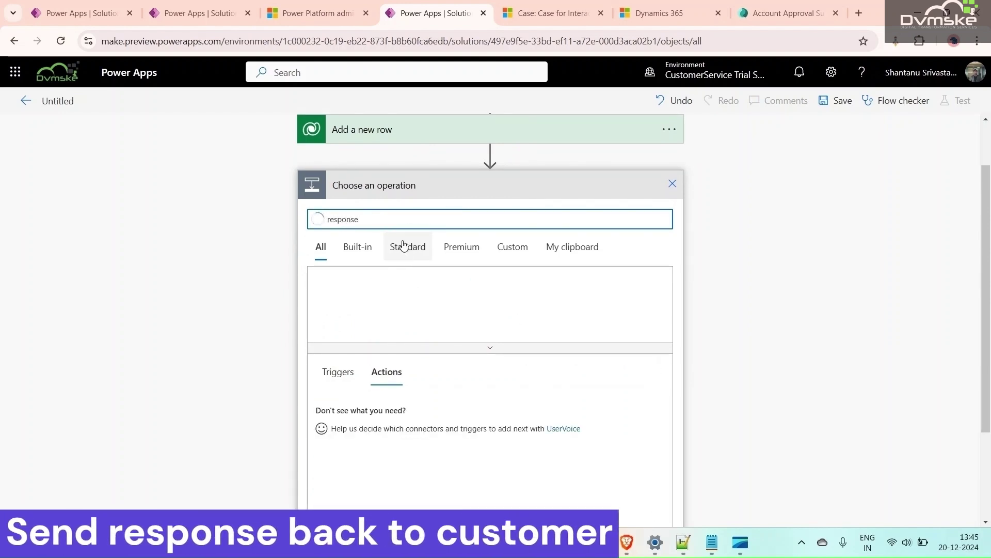
{"action": "left_click", "coordinate": [582, 290]}
{"action": "left_click", "coordinate": [349, 288]}
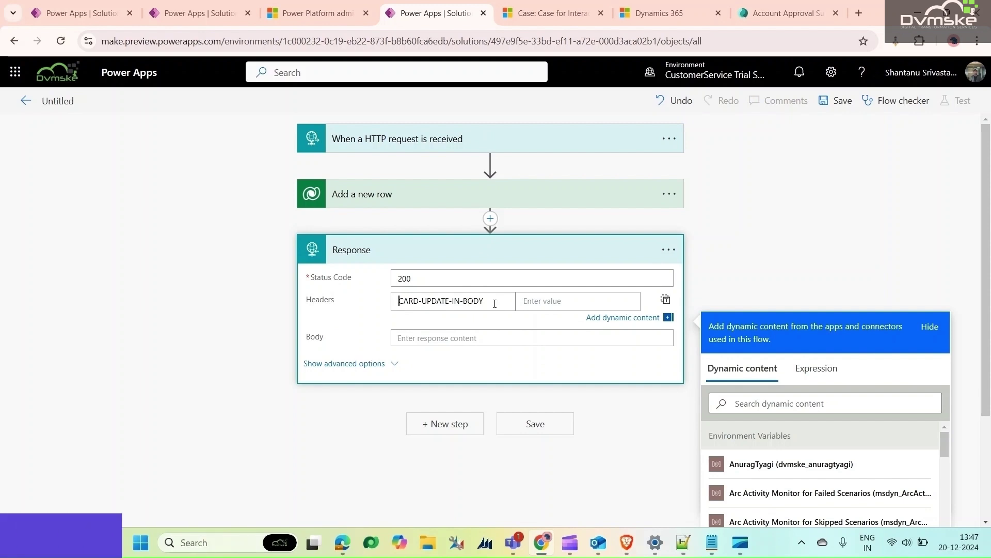
{"action": "left_click", "coordinate": [553, 299]}
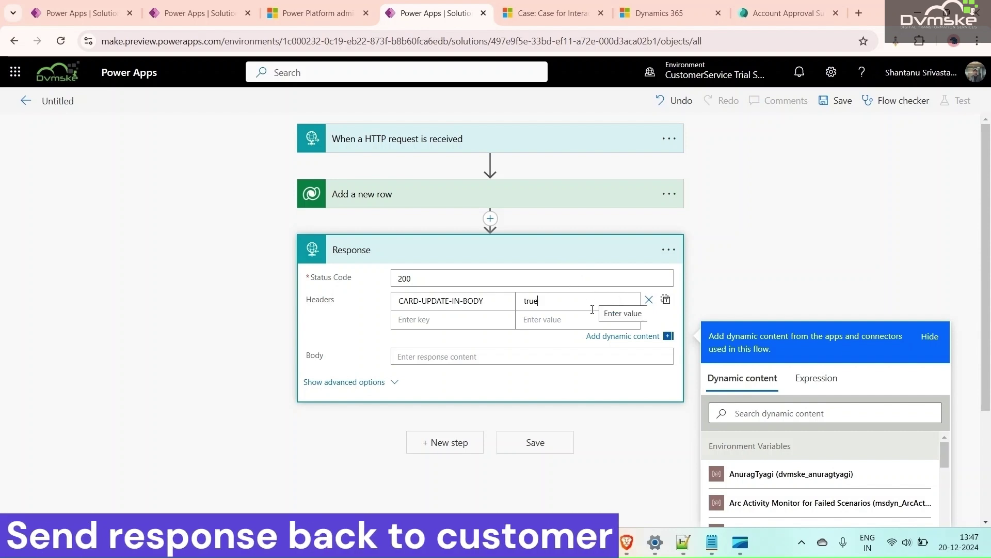
{"action": "left_click", "coordinate": [478, 357]}
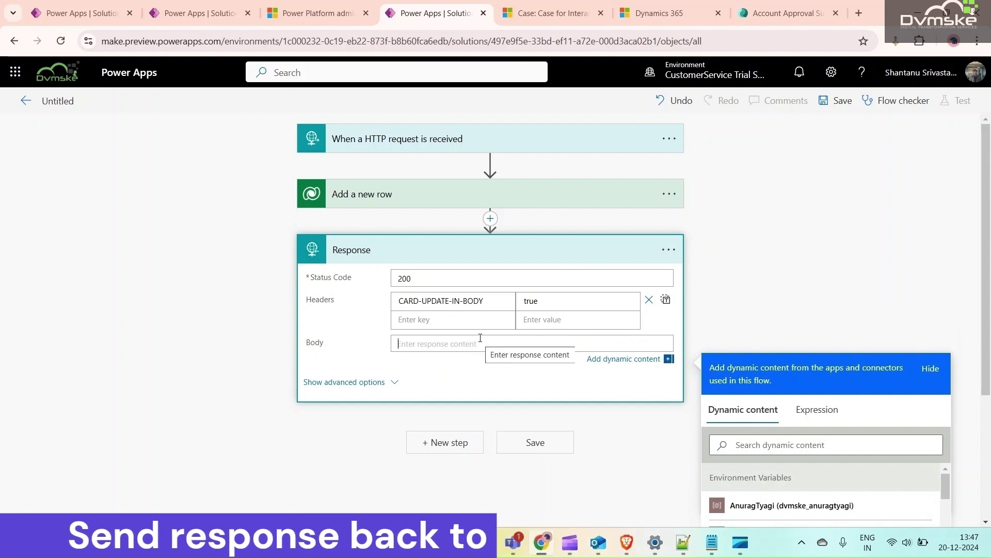
{"action": "left_click", "coordinate": [861, 12]}
Step: Open the Adaptive Cards Designer and start a new blank card
{"action": "type", "text": "ad"}
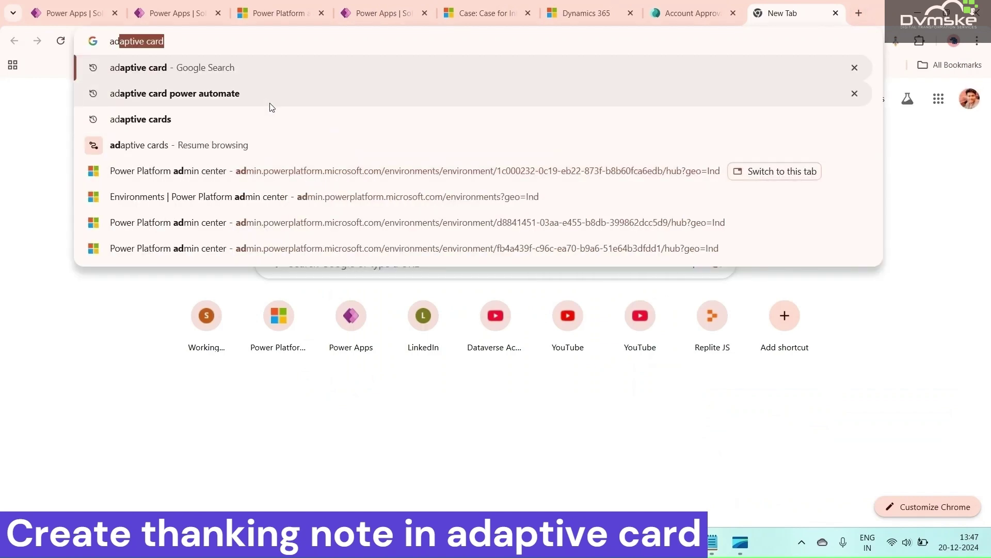
{"action": "left_click", "coordinate": [263, 66]}
{"action": "left_click", "coordinate": [216, 200]}
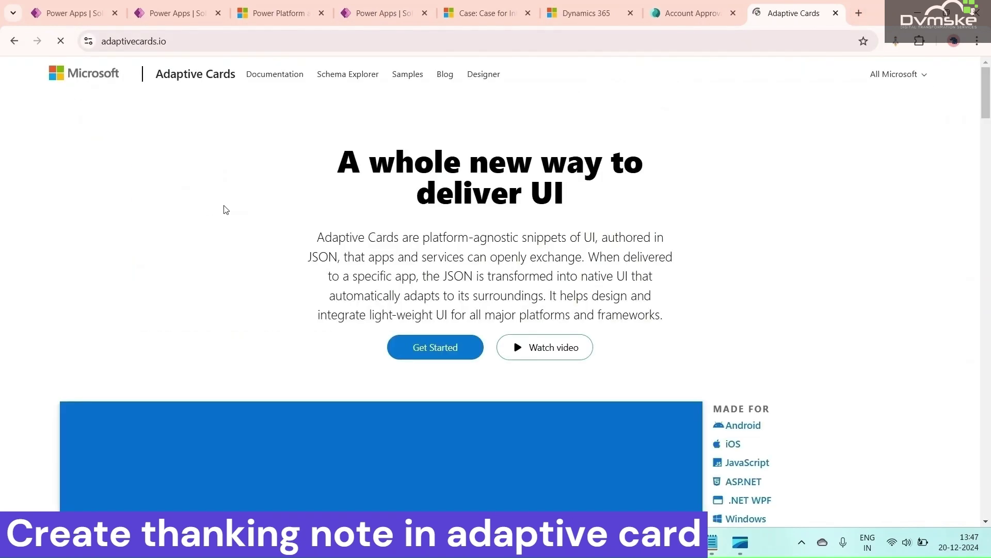
{"action": "left_click", "coordinate": [484, 74]}
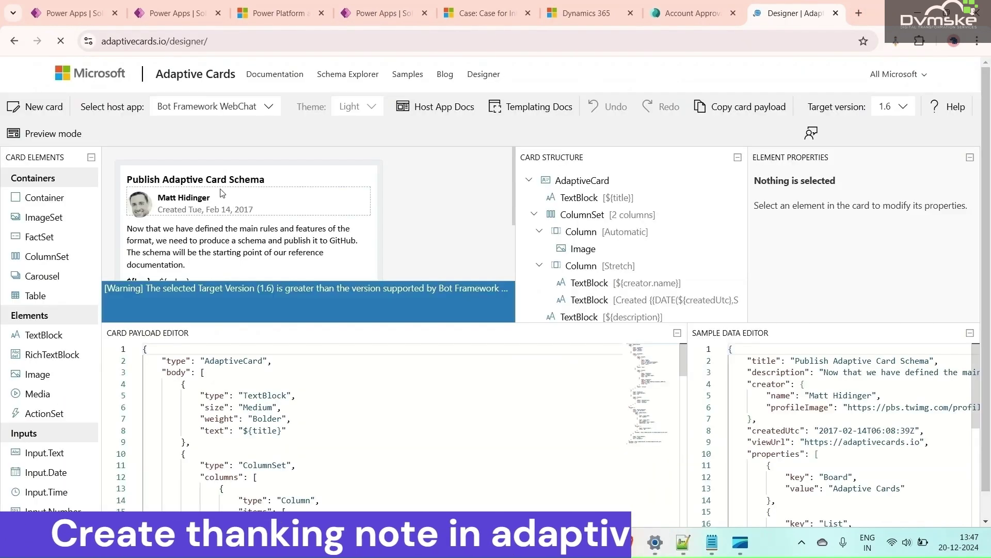
{"action": "left_click", "coordinate": [34, 106]}
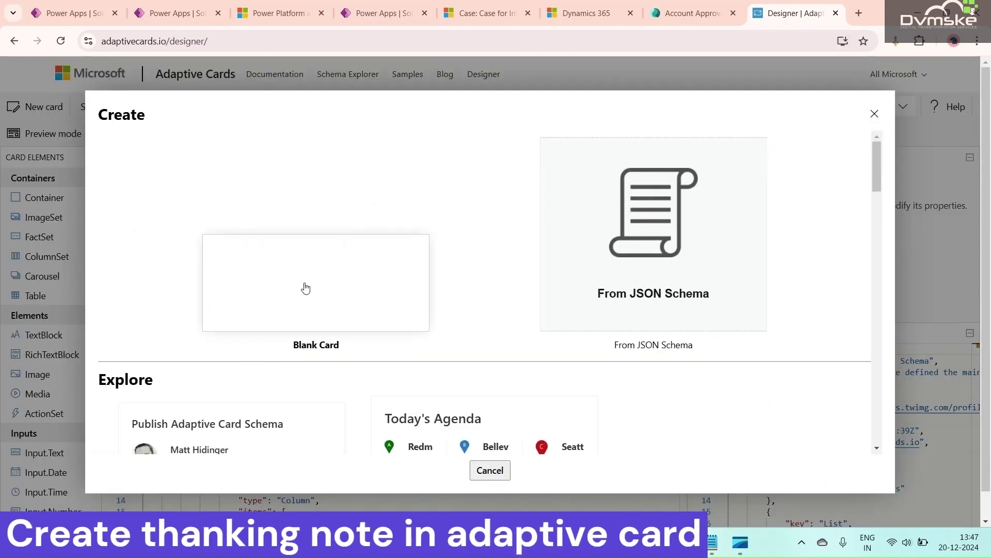
{"action": "left_click", "coordinate": [306, 287]}
Step: Add a TextBlock reading 'Thank you for your valuable feedback'
{"action": "left_click_drag", "start_coordinate": [57, 336], "coordinate": [173, 185]}
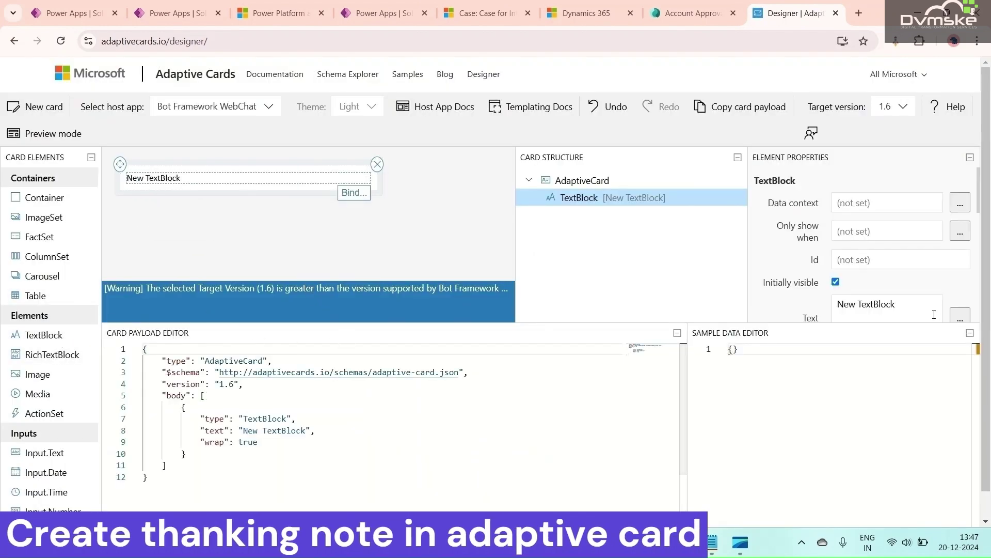
{"action": "scroll", "coordinate": [877, 288], "scroll_direction": "down", "scroll_amount": 1}
{"action": "scroll", "coordinate": [878, 288], "scroll_direction": "down", "scroll_amount": 2}
{"action": "scroll", "coordinate": [892, 234], "scroll_direction": "up", "scroll_amount": 1}
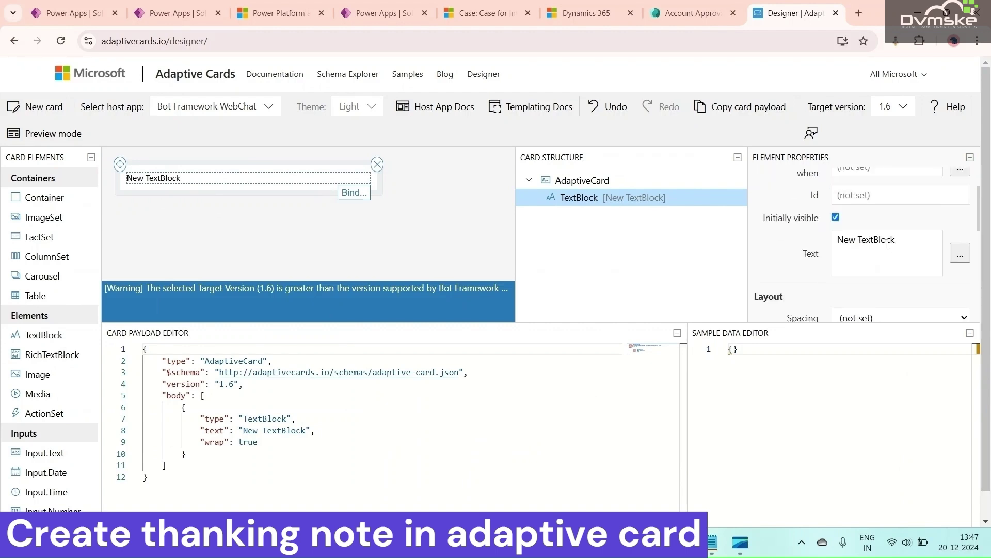
{"action": "triple_click", "coordinate": [873, 240]}
{"action": "type", "text": "Thank you for your valuable feedback"}
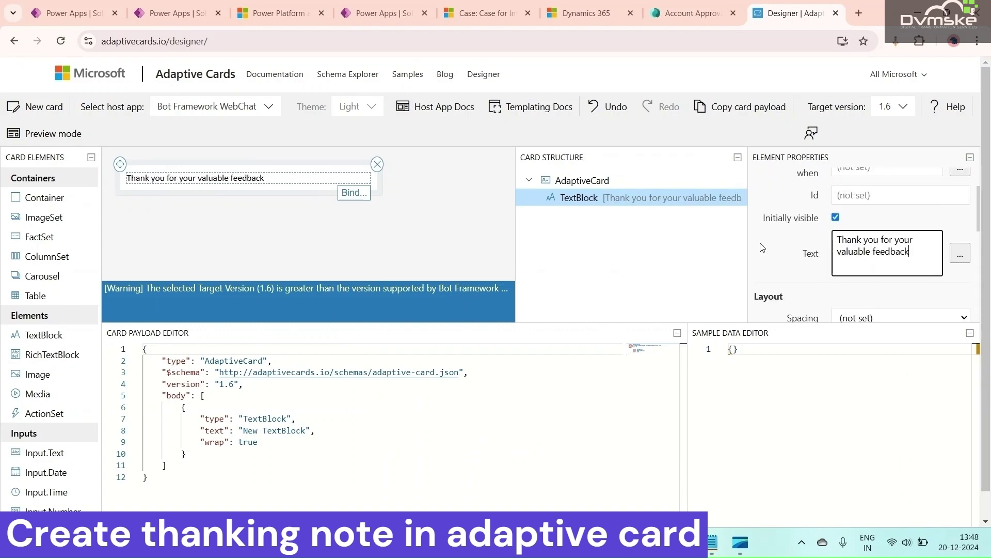
Step: Style the thank-you text as Medium size, Bolder weight and Good colour
{"action": "scroll", "coordinate": [817, 242], "scroll_direction": "down", "scroll_amount": 2}
{"action": "scroll", "coordinate": [876, 285], "scroll_direction": "down", "scroll_amount": 3}
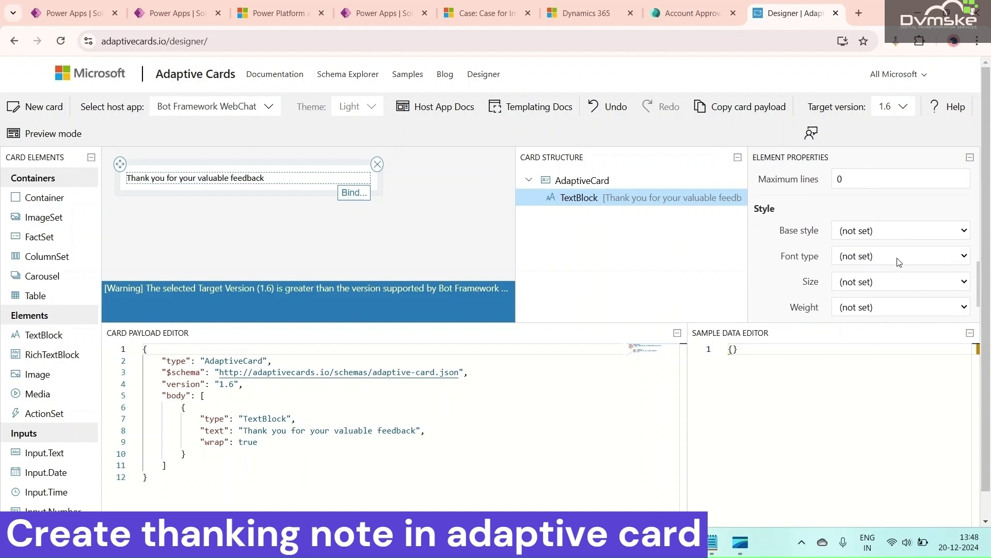
{"action": "scroll", "coordinate": [899, 262], "scroll_direction": "down", "scroll_amount": 1}
{"action": "left_click", "coordinate": [894, 231]}
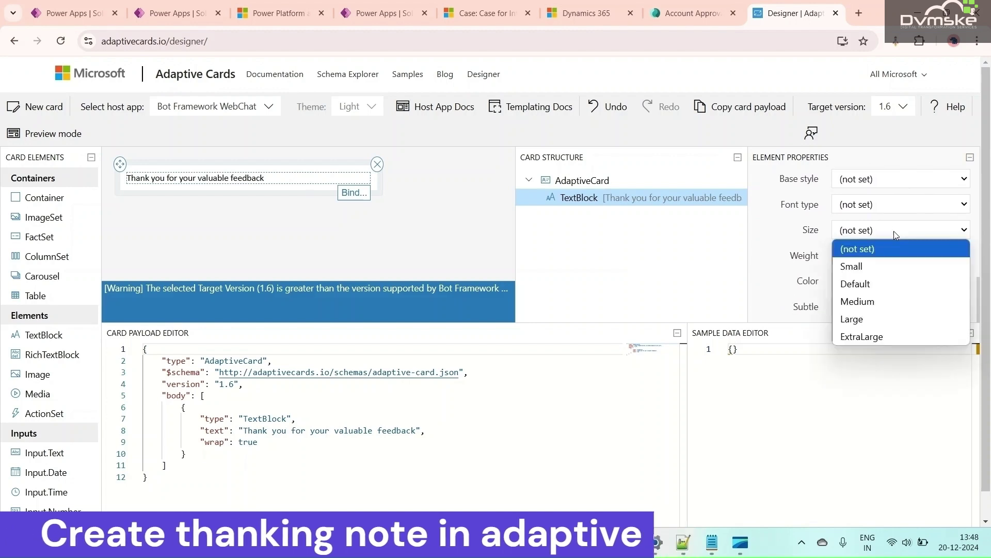
{"action": "left_click", "coordinate": [893, 303]}
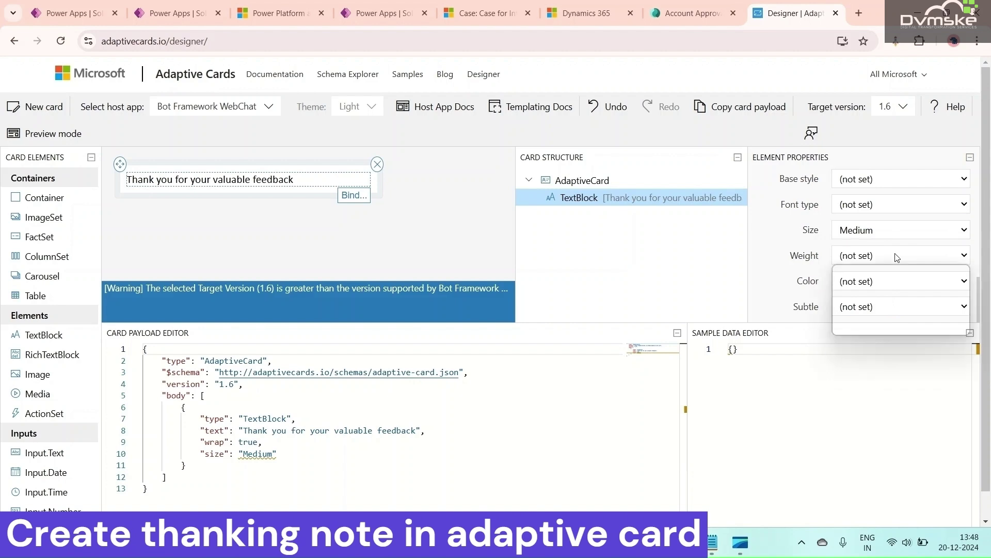
{"action": "left_click", "coordinate": [885, 325]}
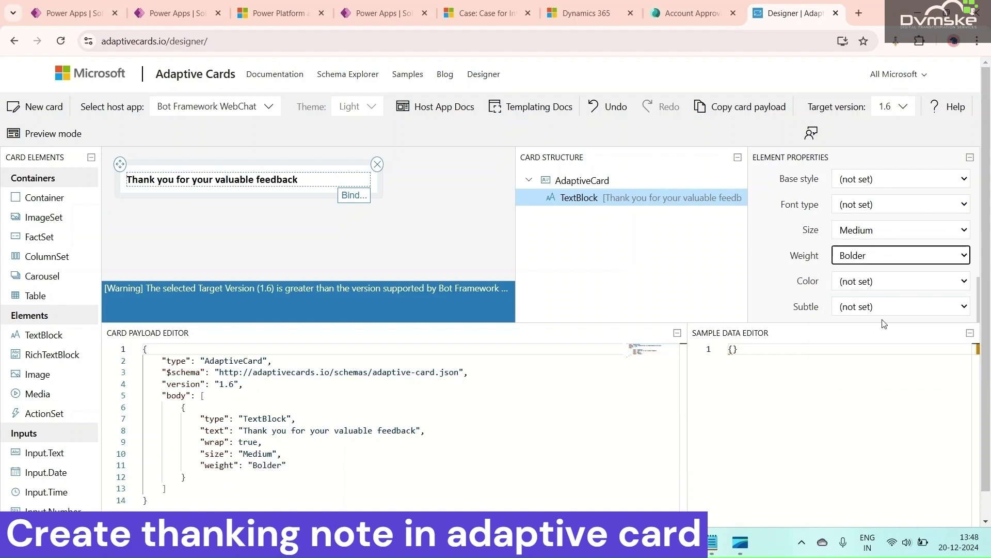
{"action": "left_click", "coordinate": [888, 281]}
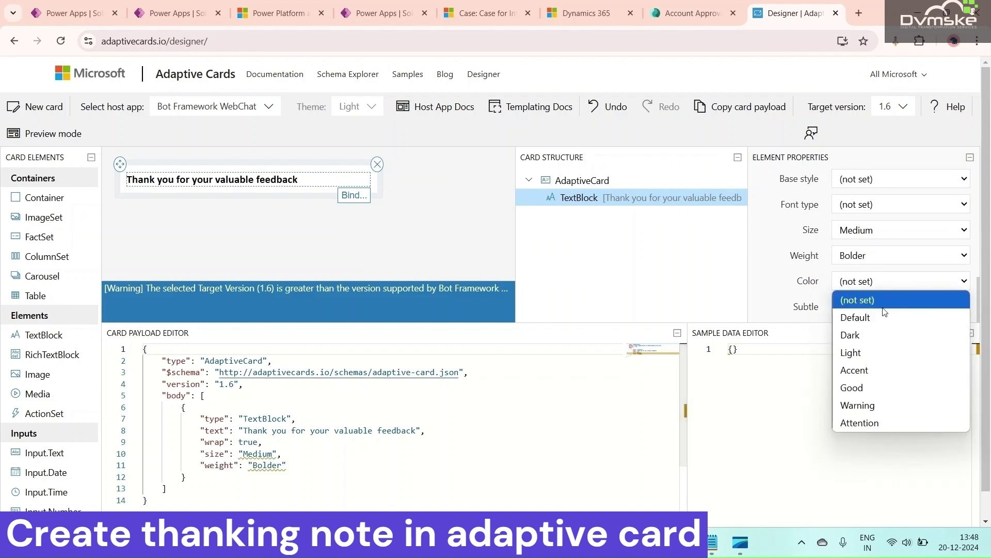
{"action": "left_click", "coordinate": [877, 387]}
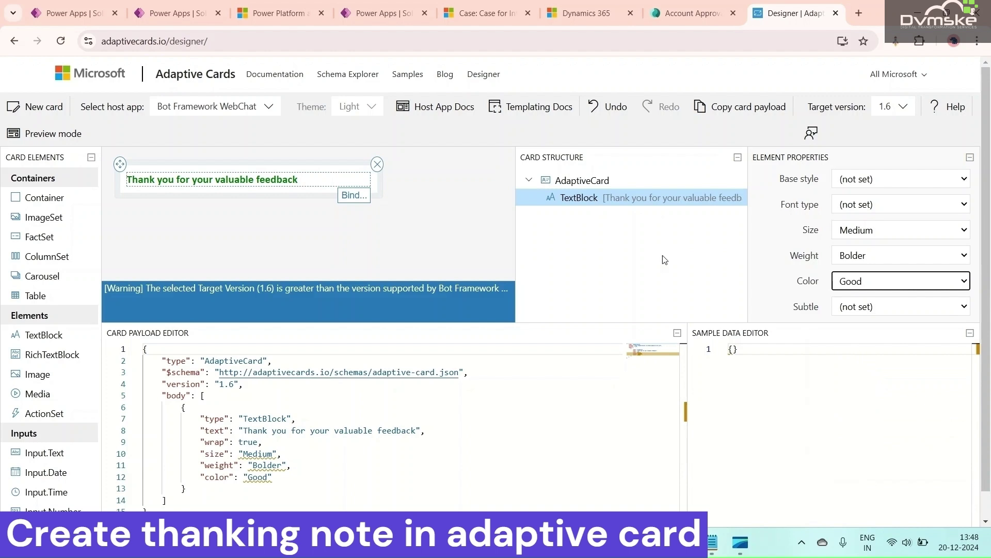
Step: Target card schema version 1.0 and copy the whole card JSON
{"action": "left_click", "coordinate": [886, 106]}
{"action": "left_click", "coordinate": [884, 135]}
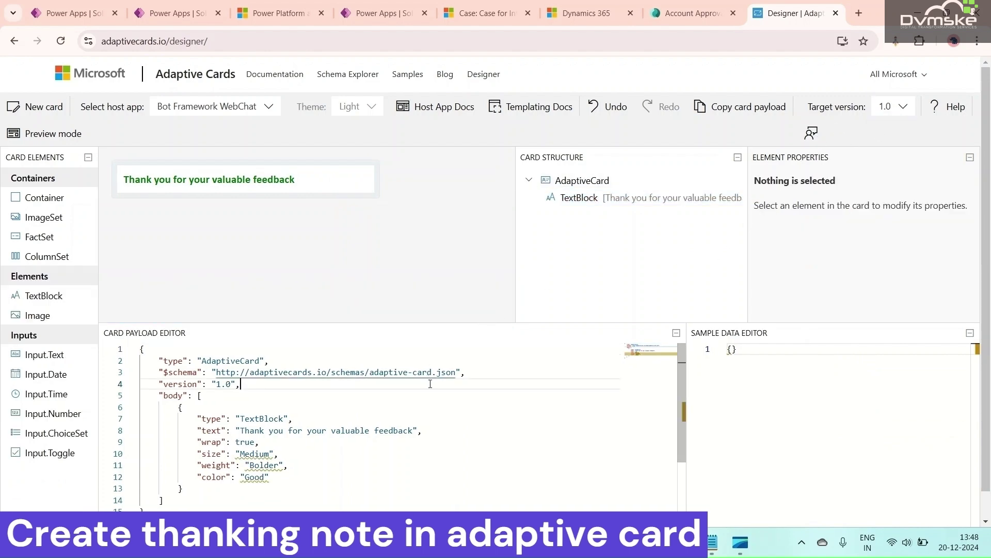
{"action": "key", "text": "ctrl+a"}
{"action": "key", "text": "ctrl+c"}
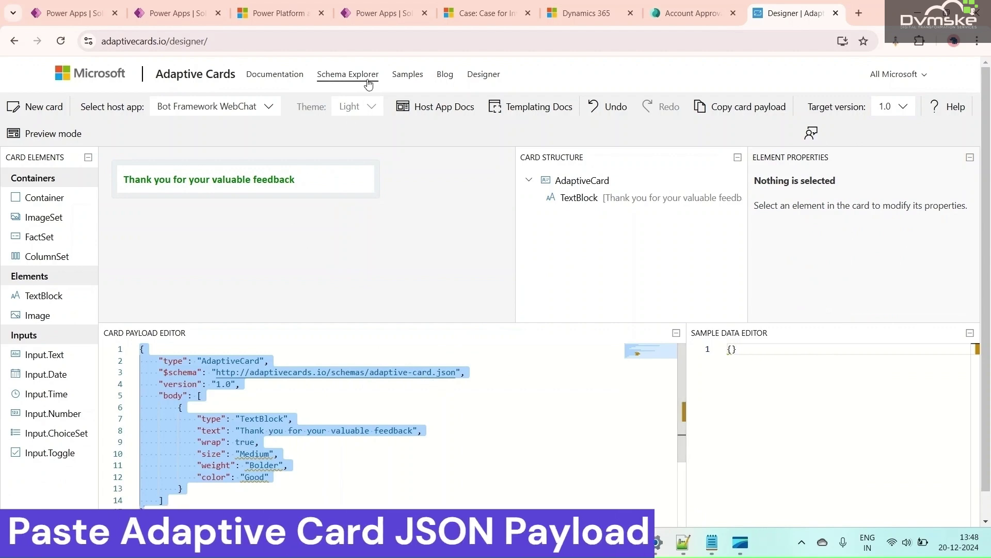
{"action": "left_click", "coordinate": [381, 9]}
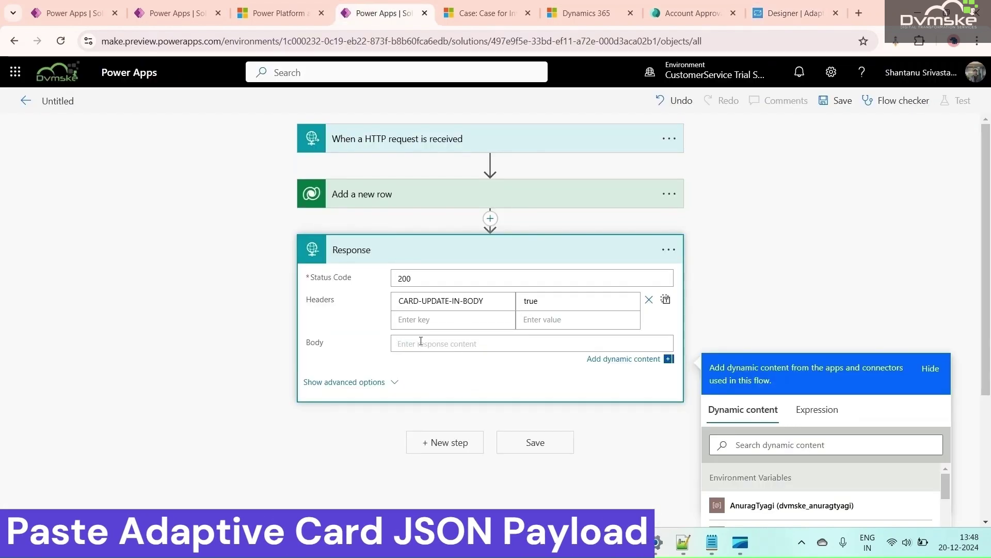
Step: Paste the adaptive card JSON into the Response body
{"action": "key", "text": "ctrl+v"}
{"action": "scroll", "coordinate": [509, 416], "scroll_direction": "down", "scroll_amount": 2}
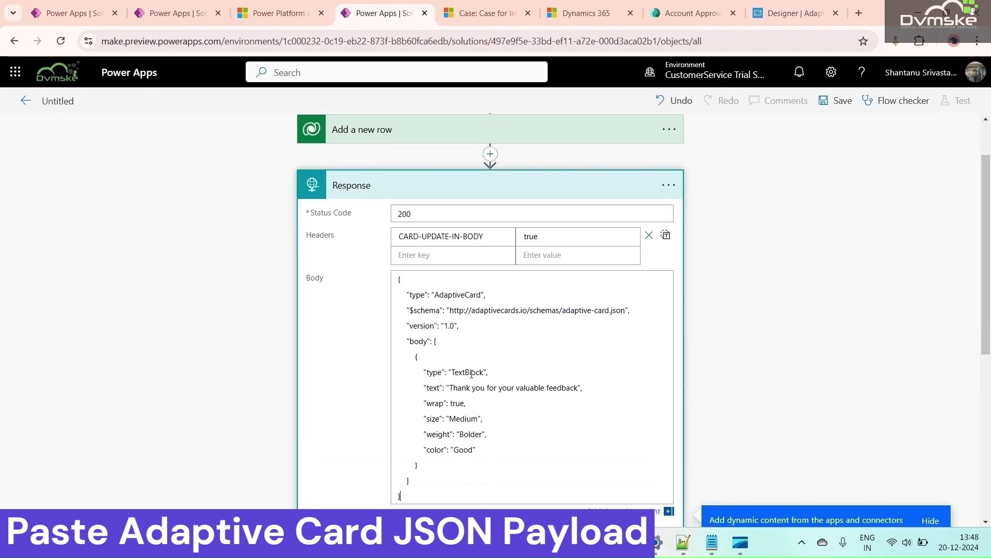
{"action": "scroll", "coordinate": [519, 244], "scroll_direction": "up", "scroll_amount": 2}
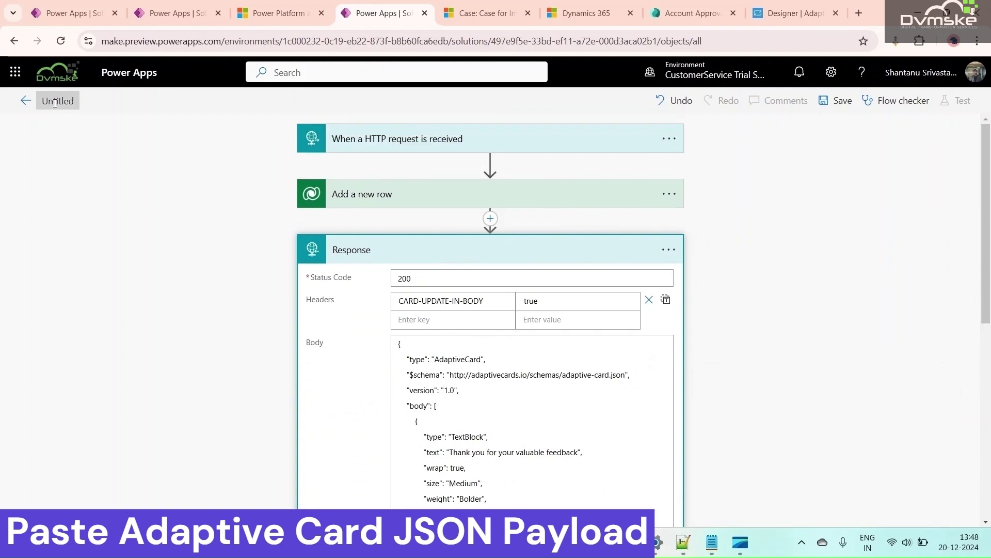
{"action": "left_click", "coordinate": [473, 143]}
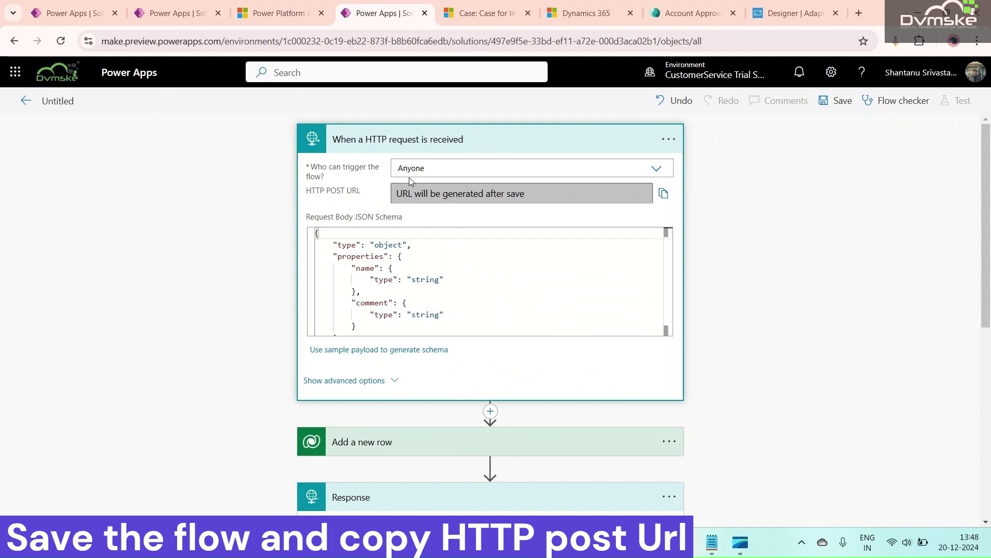
Step: Rename the flow 'Received response from customer feedback' and save it
{"action": "left_click", "coordinate": [76, 100]}
{"action": "key", "text": "ctrl+a"}
{"action": "type", "text": "Received response from customer feedback"}
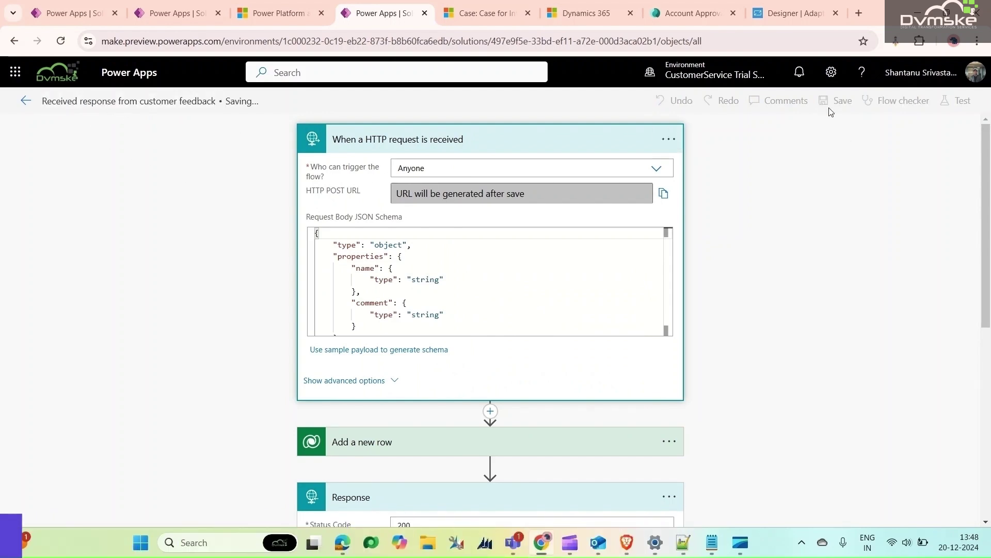
{"action": "left_click", "coordinate": [832, 102]}
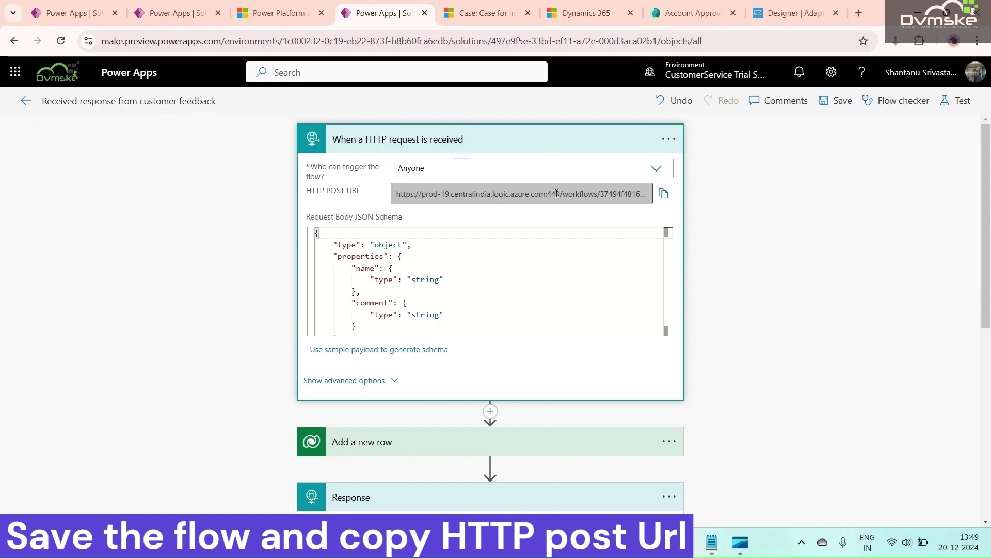
Step: Copy the generated HTTP POST URL into Notepad and return to the solution objects
{"action": "left_click", "coordinate": [663, 194]}
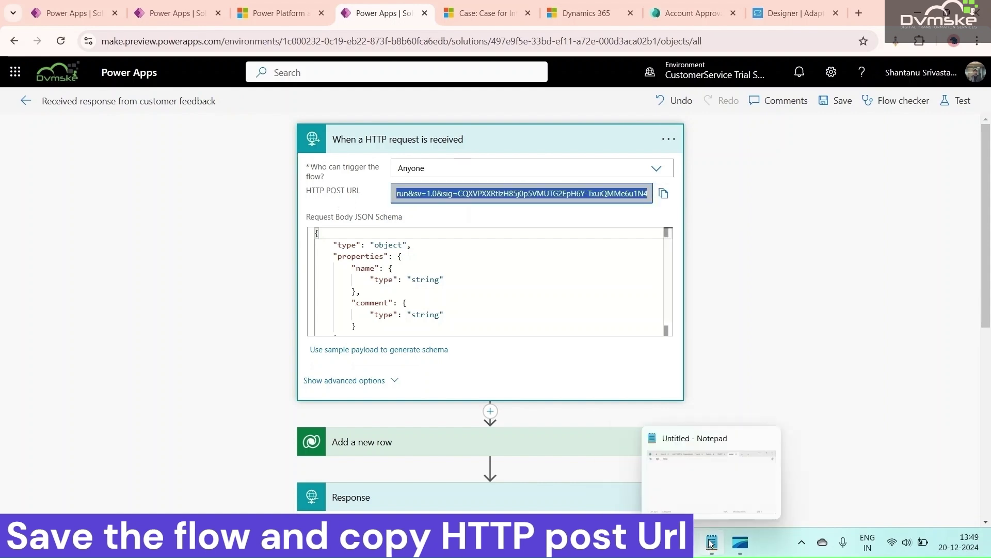
{"action": "left_click", "coordinate": [695, 465]}
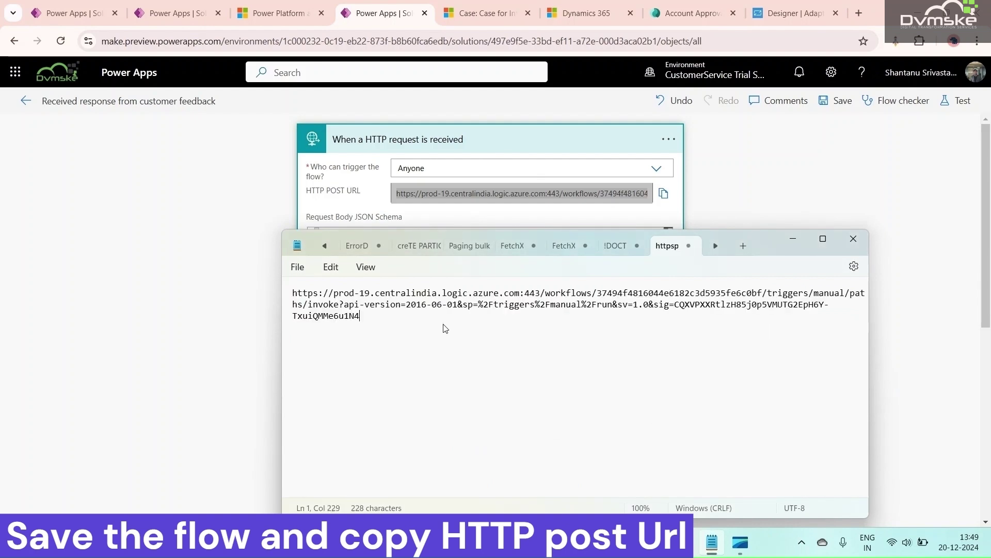
{"action": "left_click", "coordinate": [195, 158]}
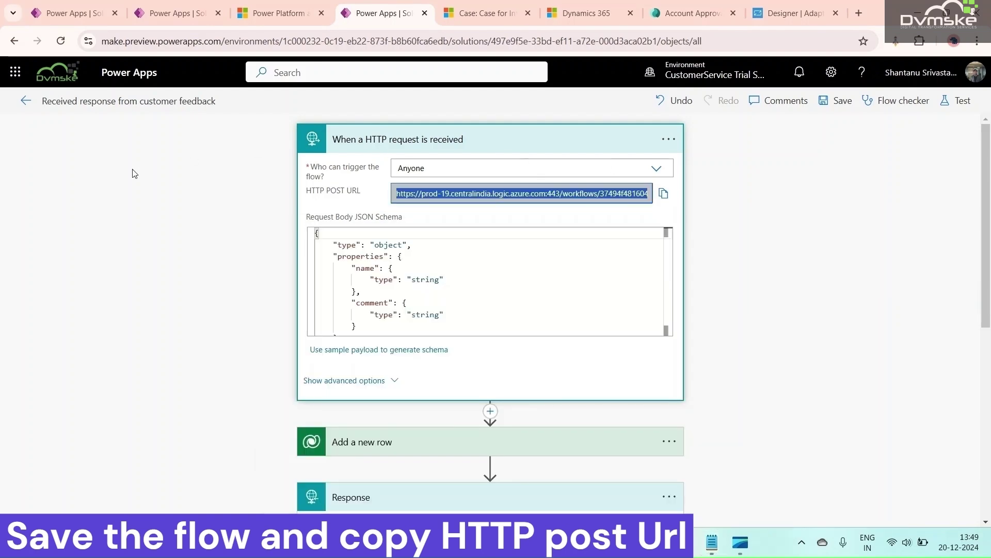
{"action": "left_click", "coordinate": [25, 101]}
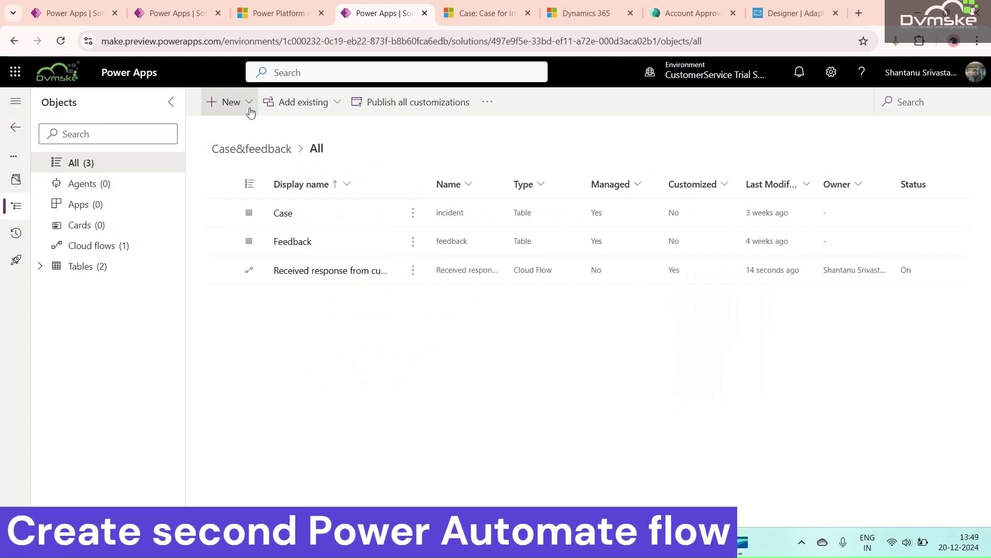
Step: Create an automated cloud flow using the Dataverse 'When a row is added, modified or deleted' trigger
{"action": "left_click", "coordinate": [223, 102]}
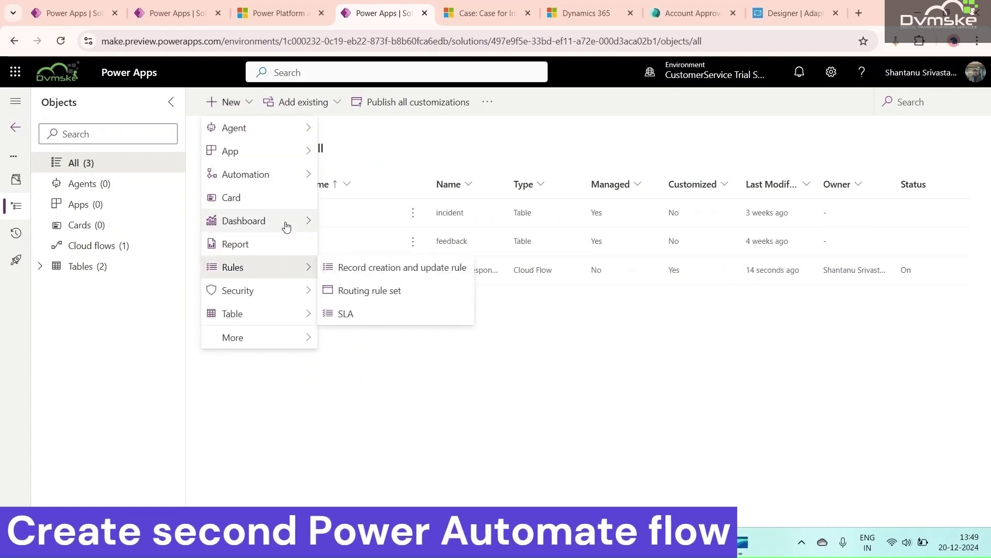
{"action": "mouse_move", "coordinate": [296, 173]}
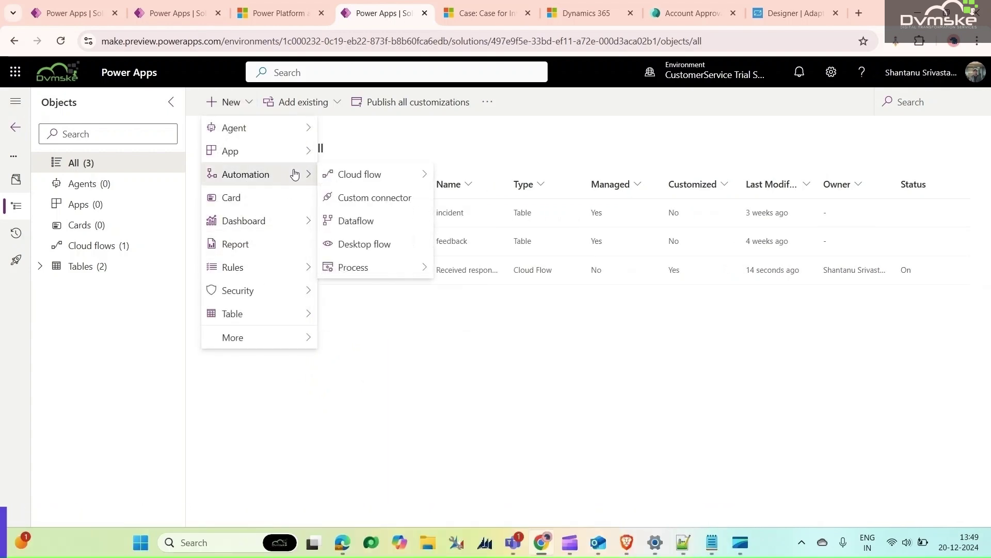
{"action": "mouse_move", "coordinate": [362, 174]}
{"action": "left_click", "coordinate": [497, 177]}
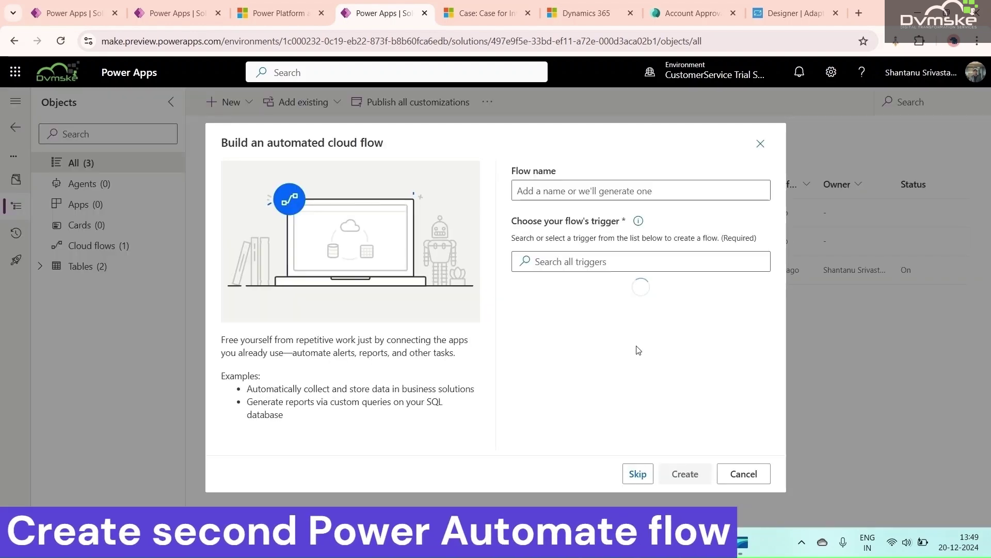
{"action": "left_click", "coordinate": [637, 534]}
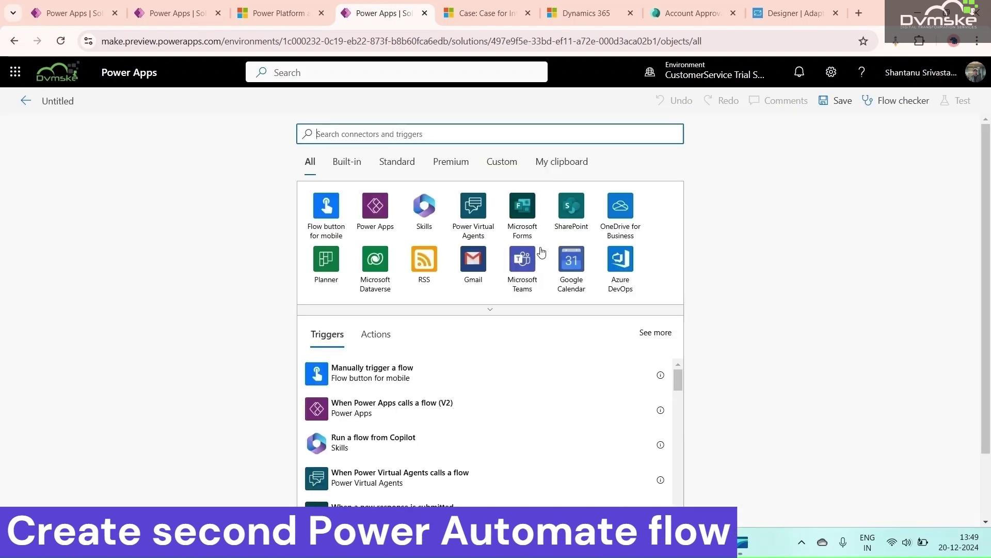
{"action": "left_click", "coordinate": [379, 262]}
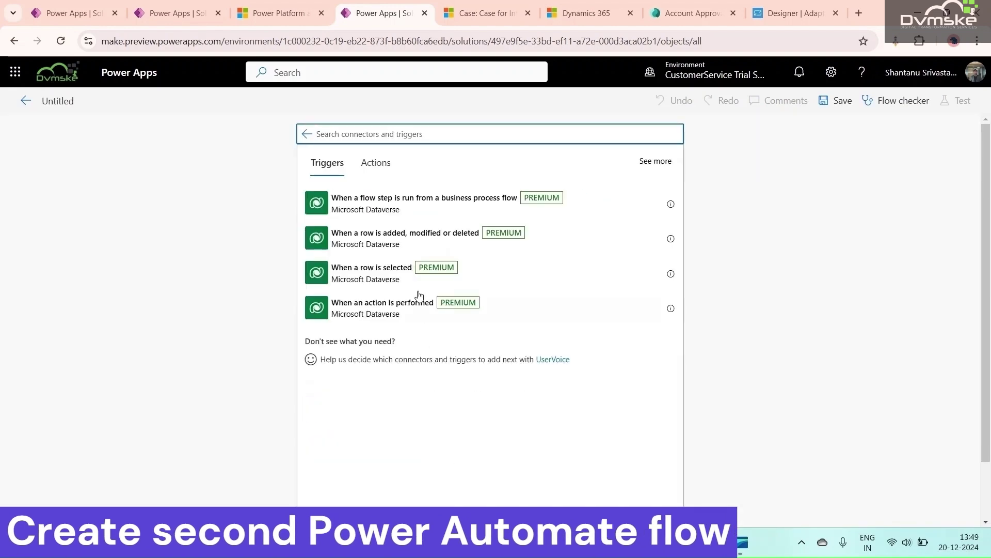
{"action": "left_click", "coordinate": [407, 236]}
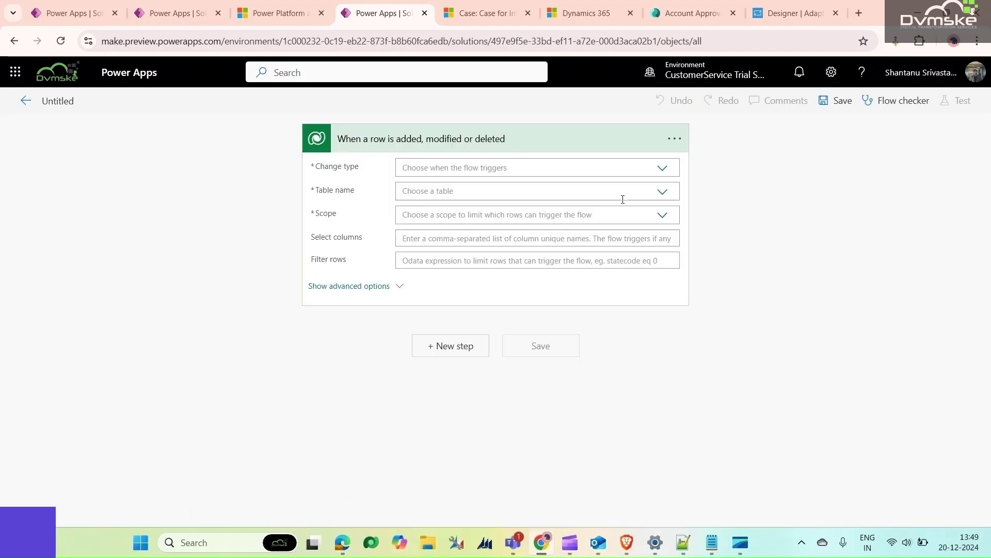
Step: Set the trigger's change type to Modified, table to Cases and scope to Organization
{"action": "left_click", "coordinate": [662, 167]}
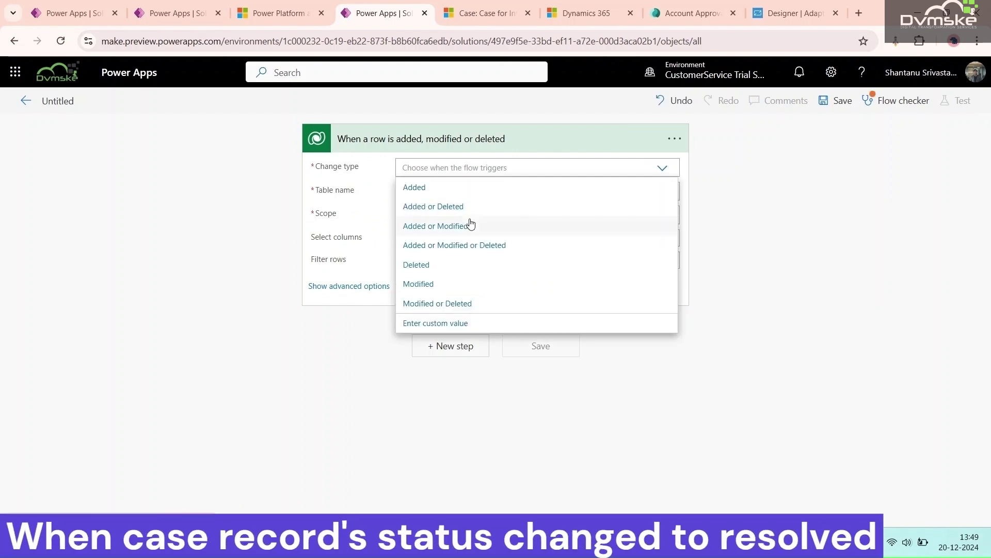
{"action": "left_click", "coordinate": [445, 281]}
{"action": "left_click", "coordinate": [456, 189]}
{"action": "type", "text": "cases"}
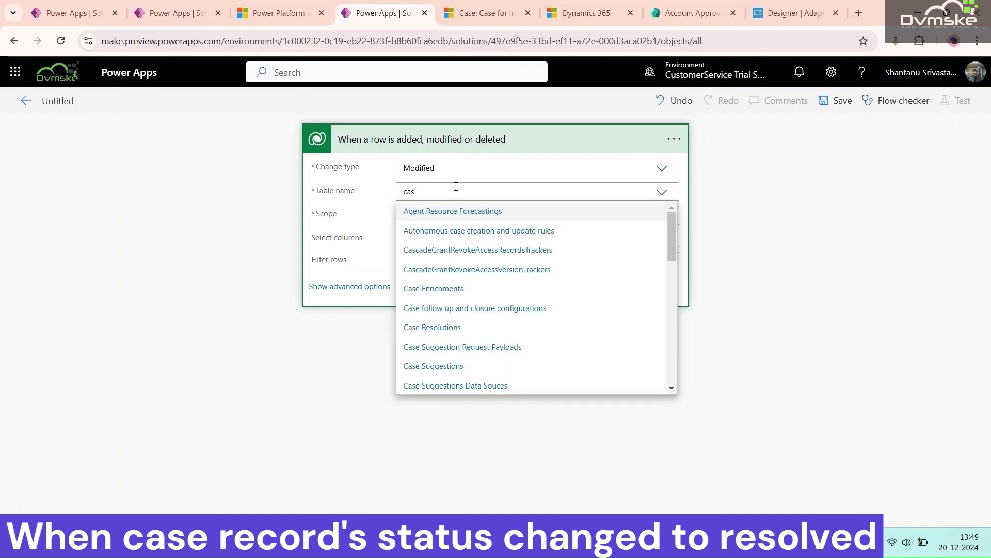
{"action": "left_click", "coordinate": [445, 212]}
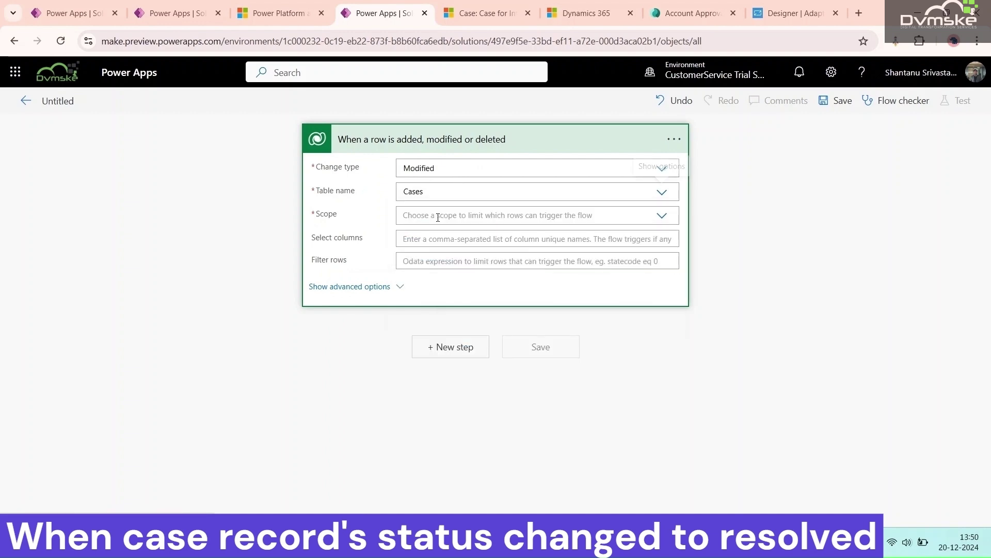
{"action": "left_click", "coordinate": [612, 216]}
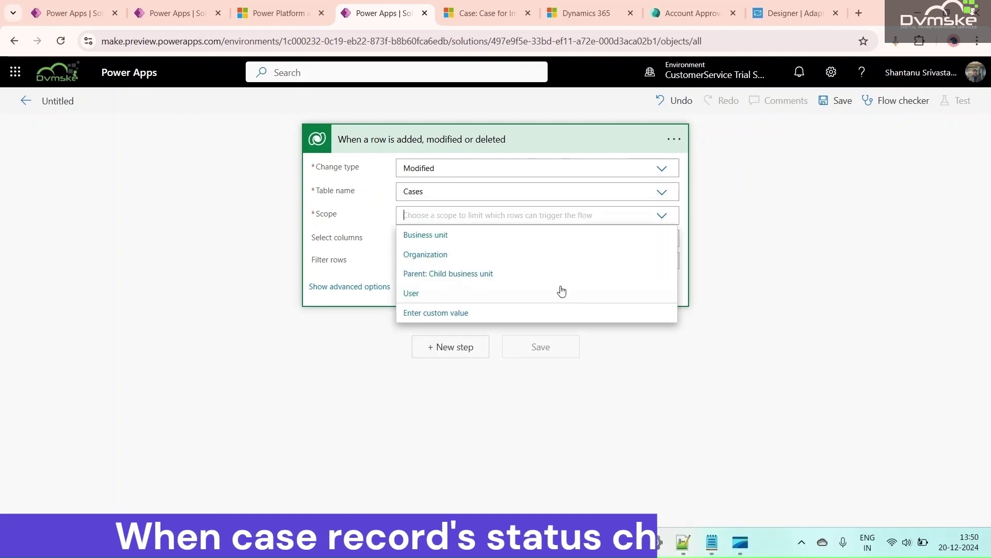
{"action": "left_click", "coordinate": [453, 256]}
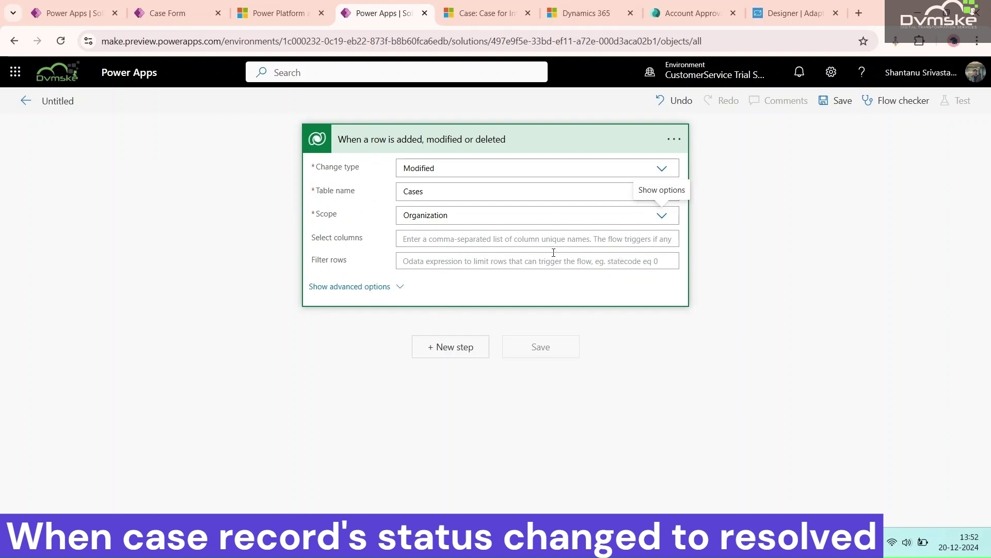
Step: Look up the Case Status column's logical name, statecode
{"action": "left_click", "coordinate": [191, 13]}
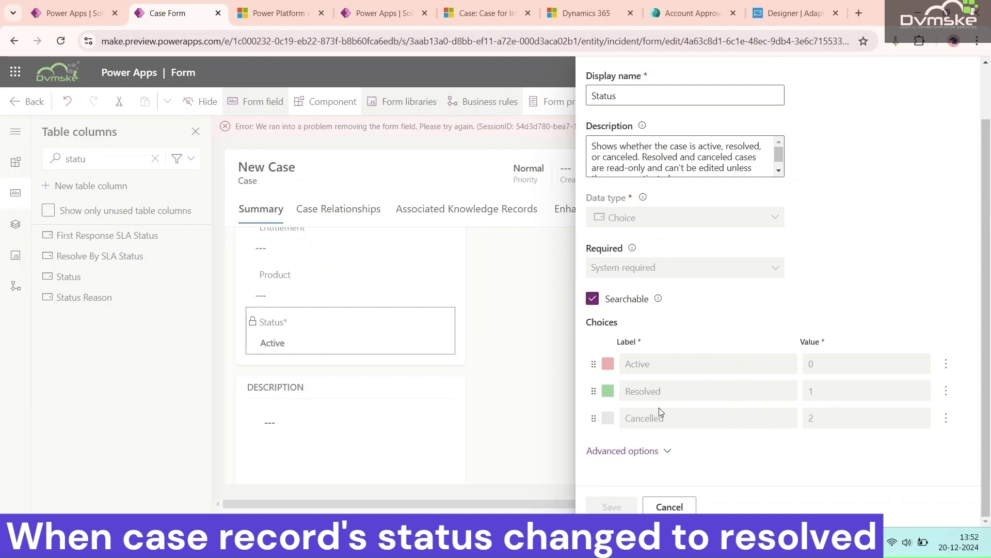
{"action": "left_click", "coordinate": [651, 454]}
{"action": "scroll", "coordinate": [651, 454], "scroll_direction": "down", "scroll_amount": 5}
{"action": "left_click_drag", "start_coordinate": [633, 297], "coordinate": [575, 293]}
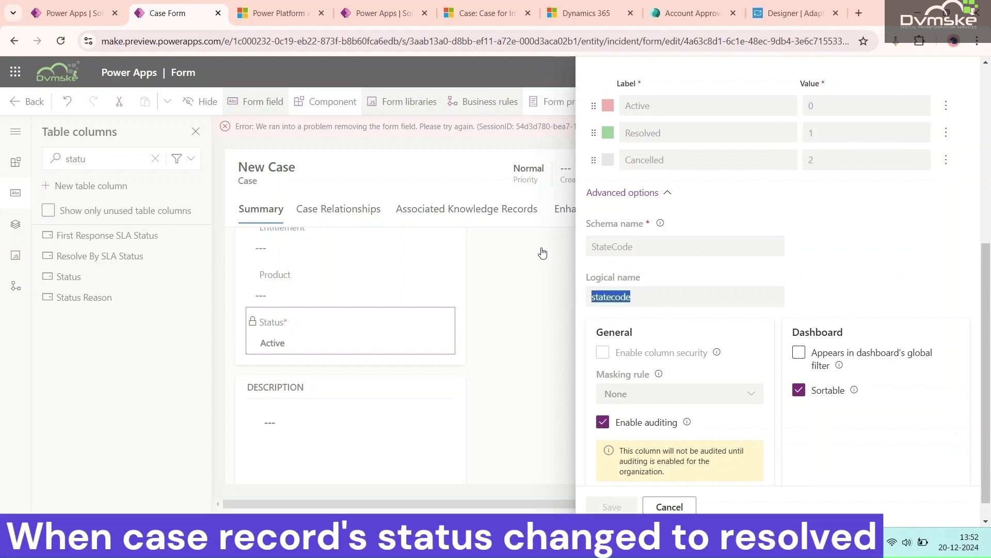
Step: Filter trigger rows with 'statecode eq 1' and add a new step
{"action": "left_click", "coordinate": [383, 13]}
{"action": "left_click", "coordinate": [439, 263]}
{"action": "type", "text": "statecode eq 1"}
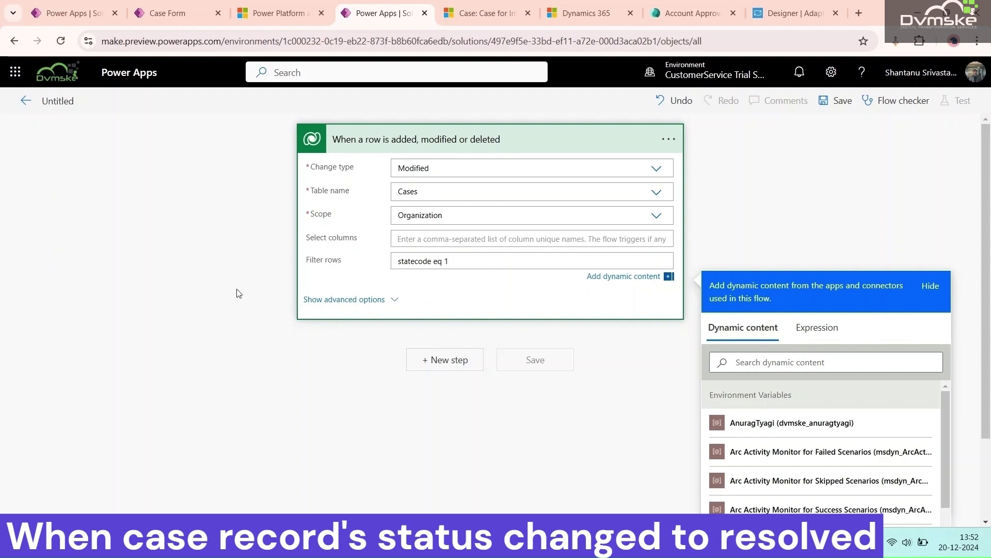
{"action": "left_click", "coordinate": [239, 293]}
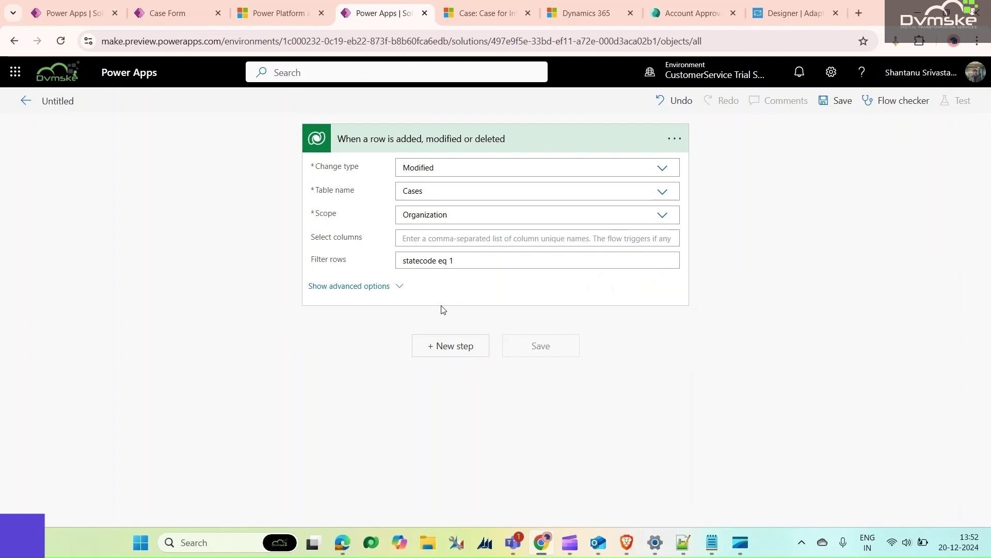
{"action": "left_click", "coordinate": [464, 347]}
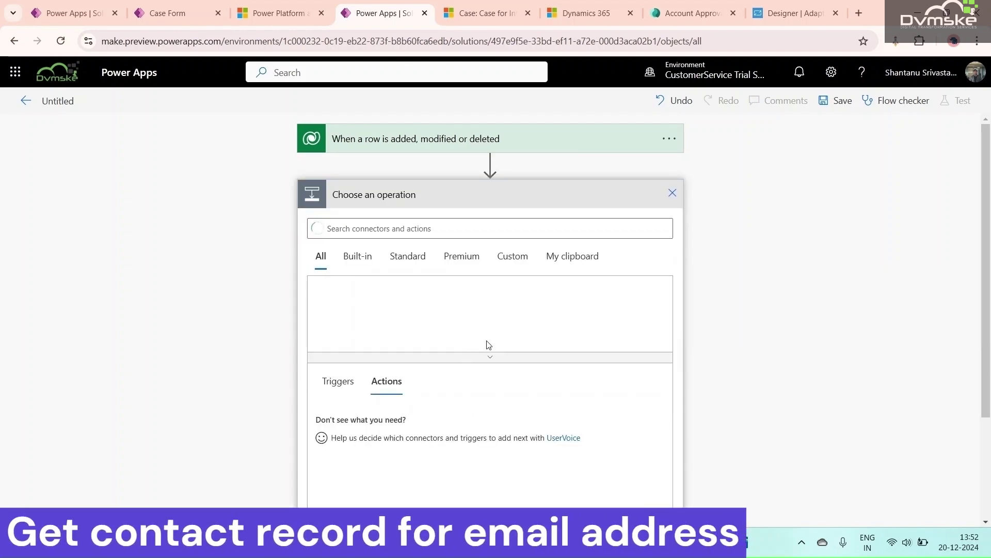
Step: Add a Dataverse 'Get a row by ID' step on Contacts with Row ID set to Customer (Value)
{"action": "type", "text": "get"}
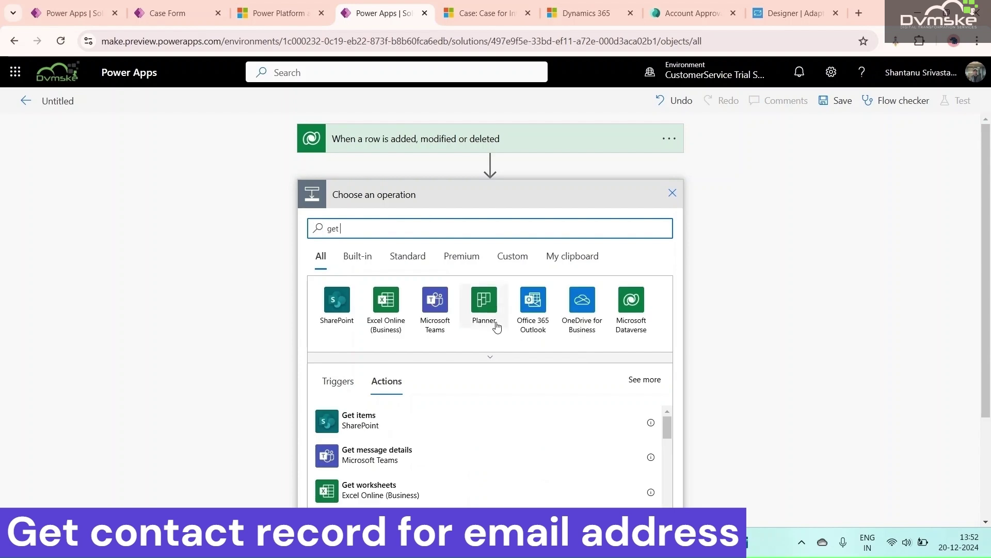
{"action": "left_click", "coordinate": [631, 301]}
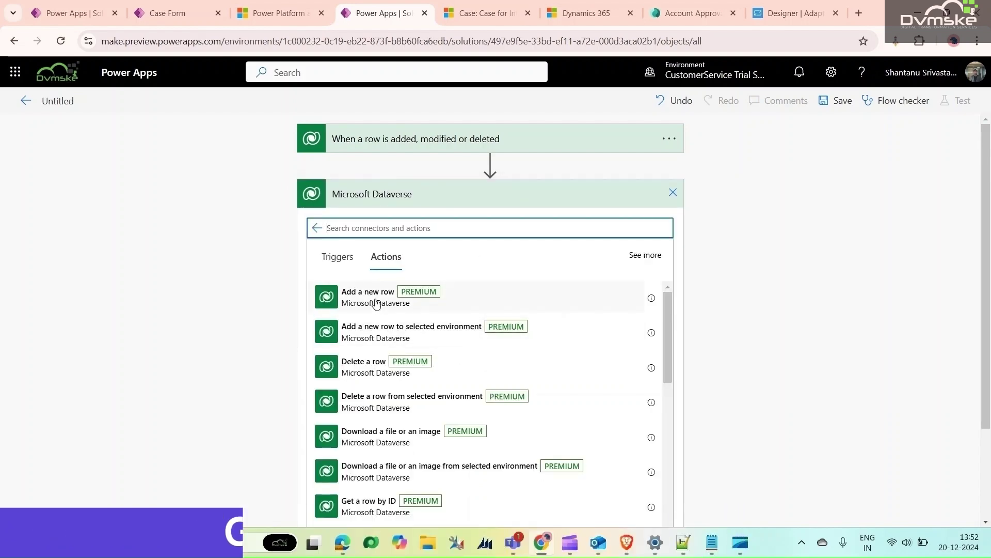
{"action": "scroll", "coordinate": [375, 413], "scroll_direction": "down", "scroll_amount": 3}
{"action": "left_click", "coordinate": [366, 377]}
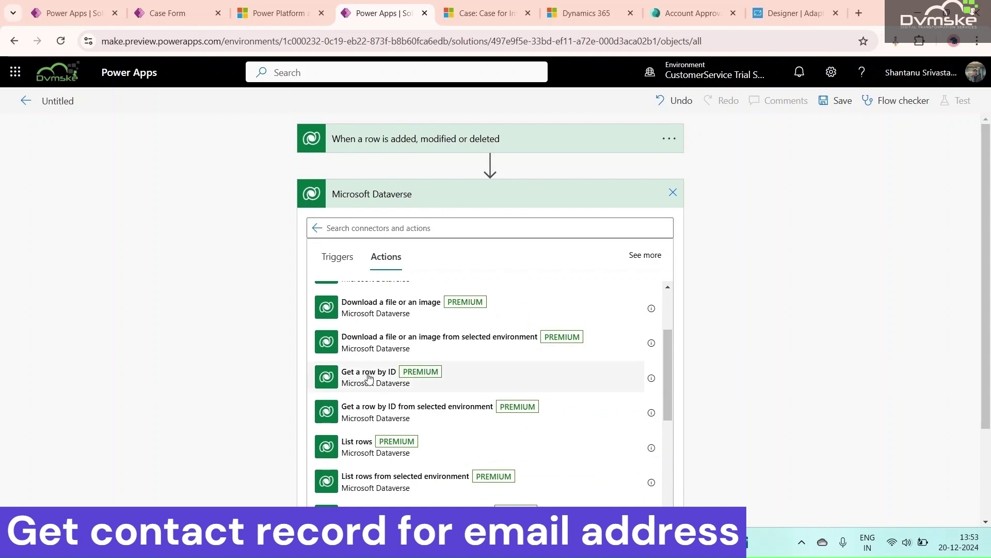
{"action": "left_click", "coordinate": [451, 219]}
{"action": "type", "text": "c"}
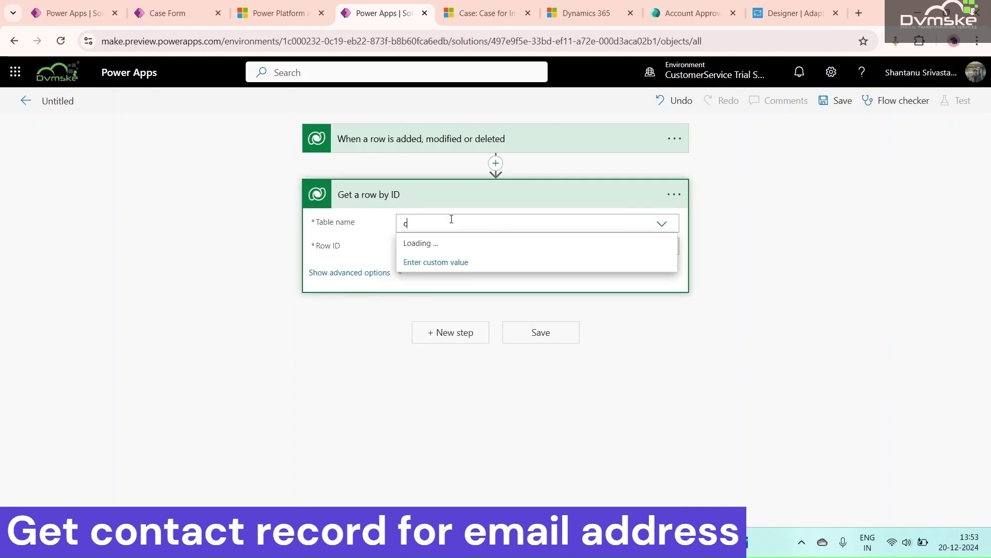
{"action": "type", "text": "ontact"}
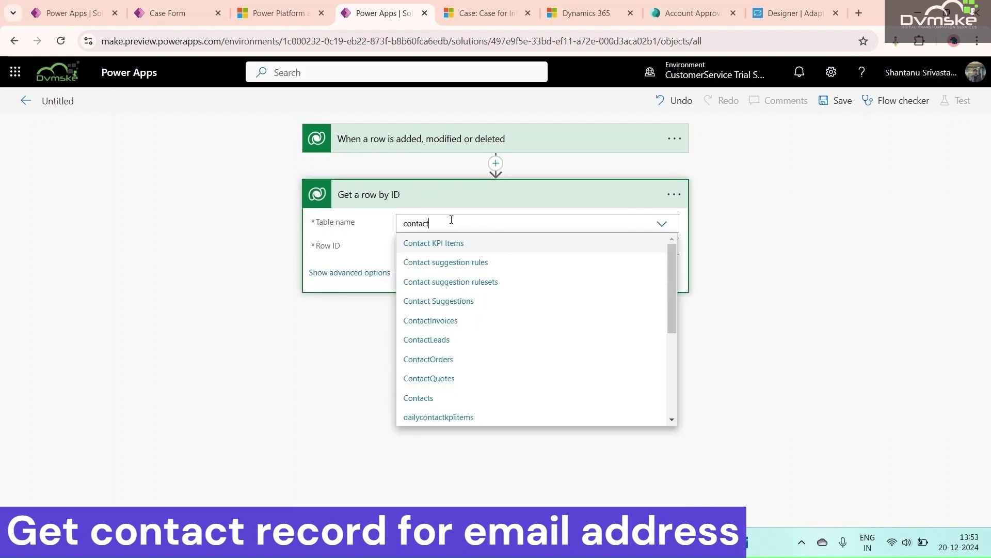
{"action": "left_click", "coordinate": [421, 398]}
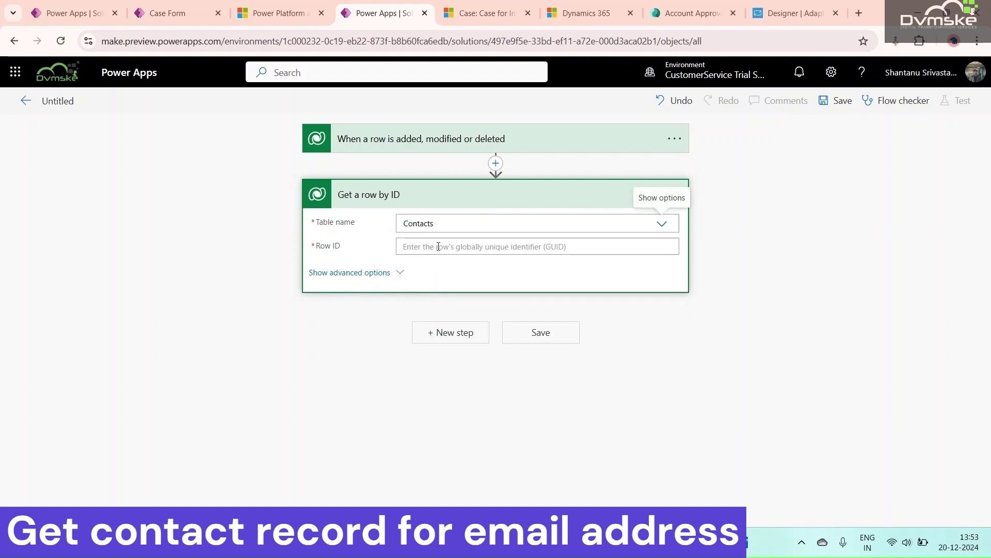
{"action": "left_click", "coordinate": [439, 246]}
{"action": "left_click", "coordinate": [791, 347]}
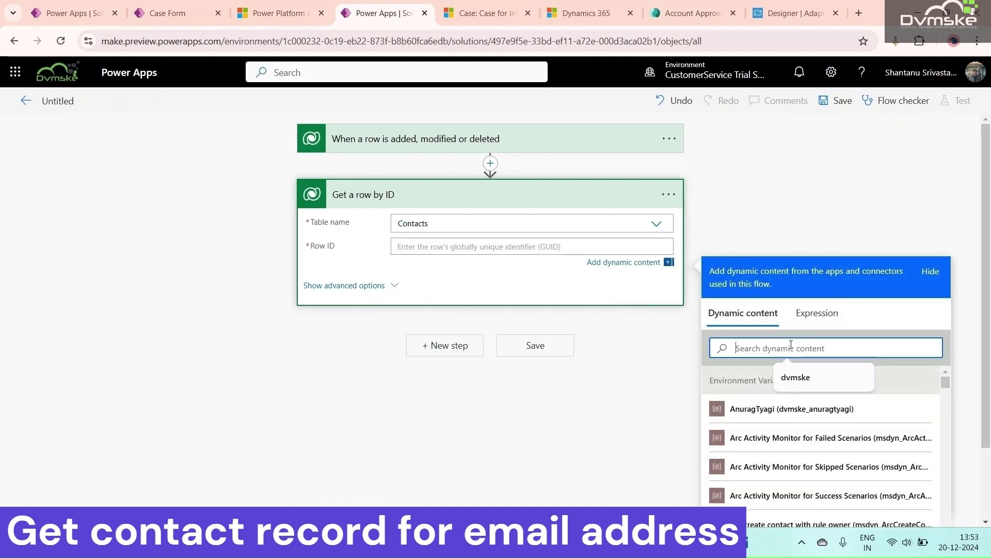
{"action": "type", "text": "val"}
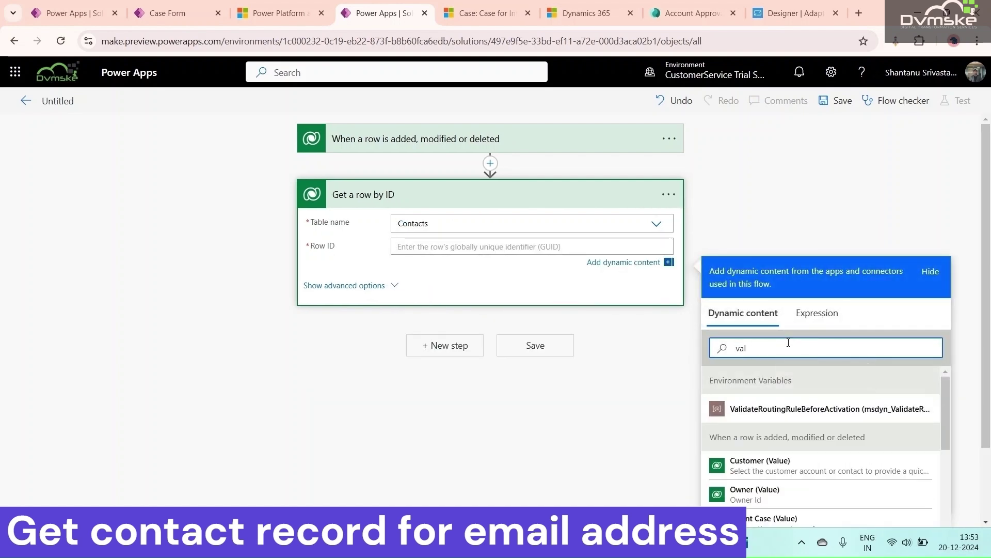
{"action": "type", "text": "u"}
{"action": "left_click", "coordinate": [760, 407]}
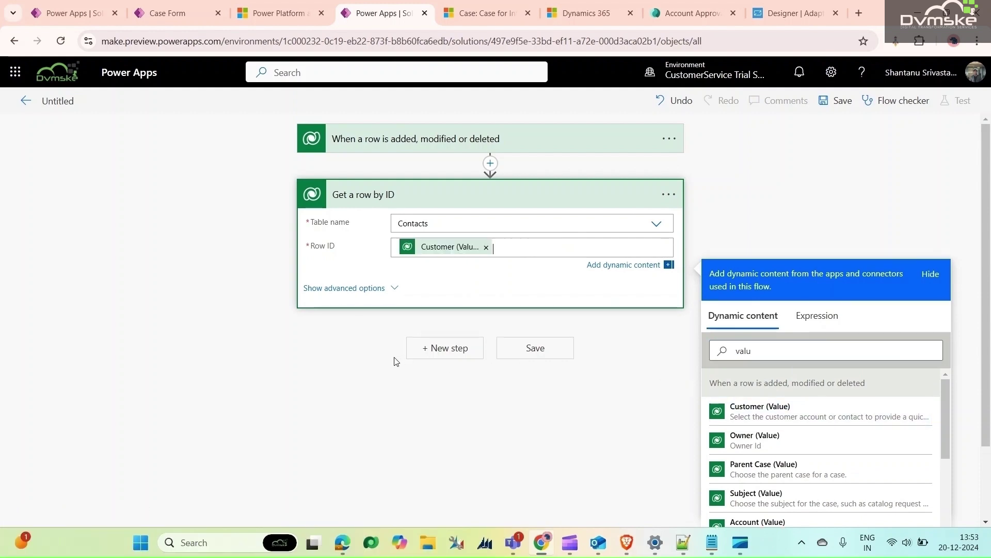
Step: Add a Data Operation Compose step after the contact lookup
{"action": "left_click", "coordinate": [446, 356]}
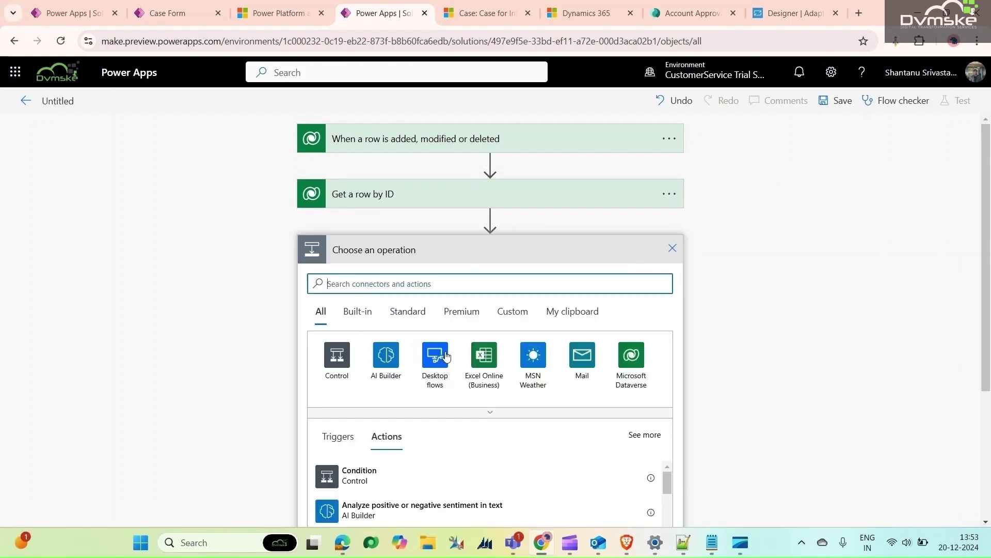
{"action": "type", "text": "compo"}
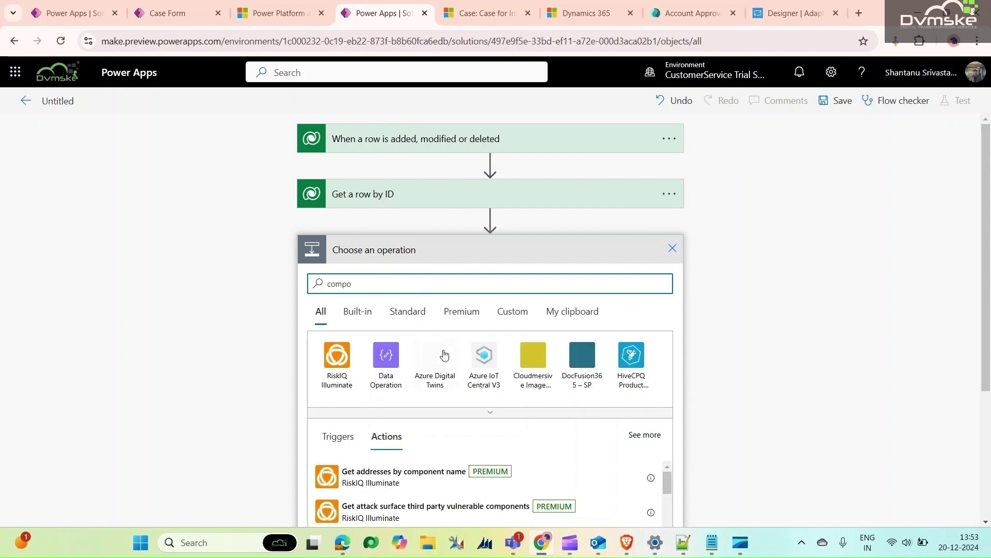
{"action": "left_click", "coordinate": [387, 360]}
{"action": "left_click", "coordinate": [393, 357]}
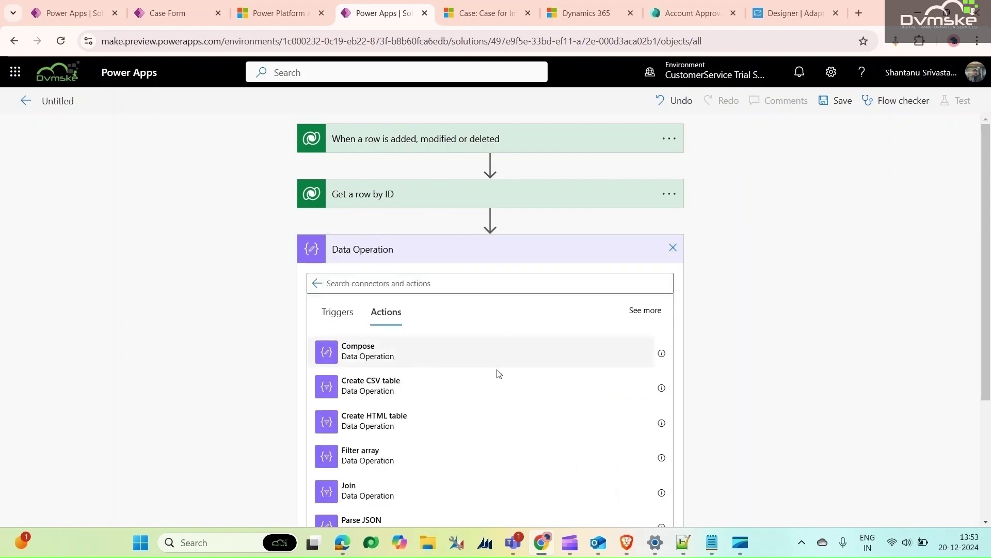
{"action": "left_click", "coordinate": [784, 12]}
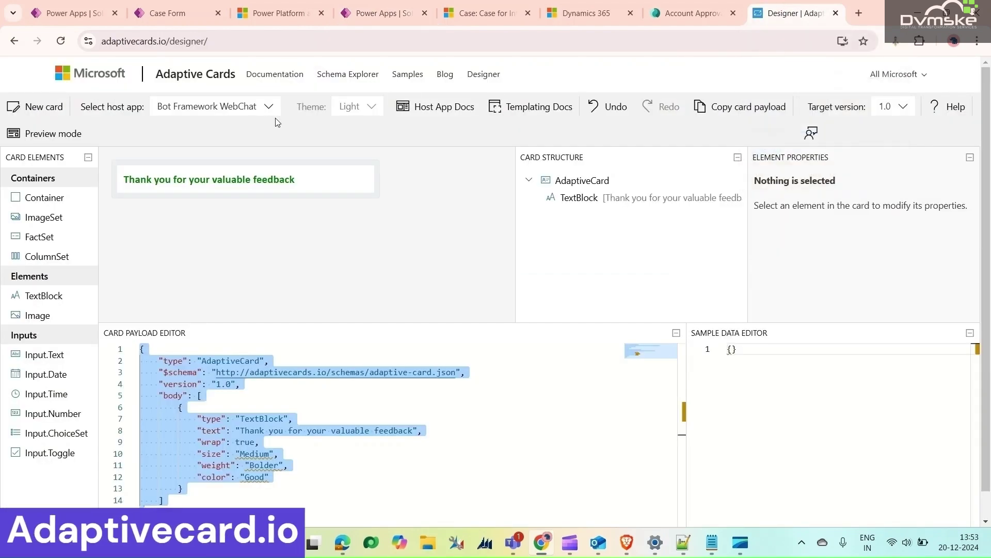
Step: Start a blank card with a TextBlock titled 'Case Resolution Feedback'
{"action": "left_click", "coordinate": [45, 106]}
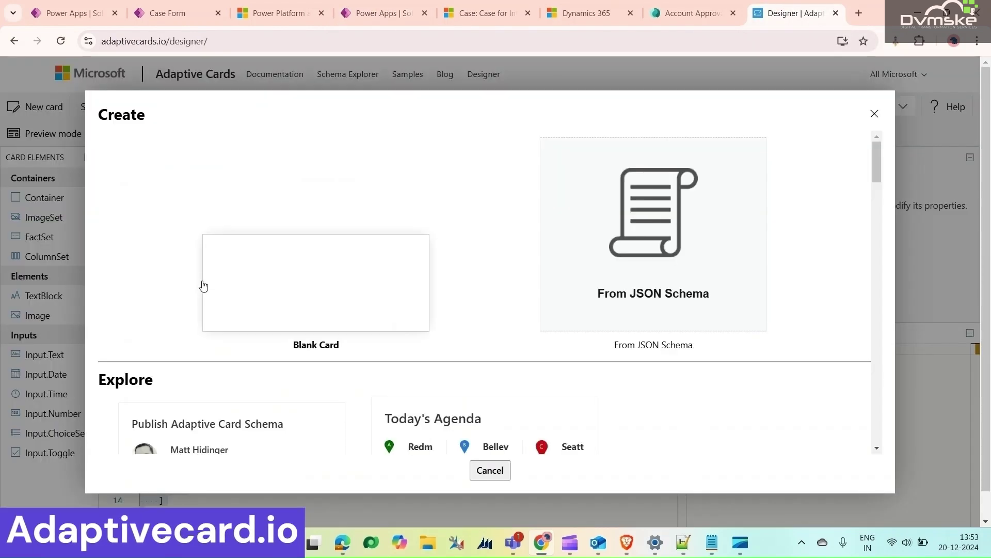
{"action": "left_click", "coordinate": [308, 306]}
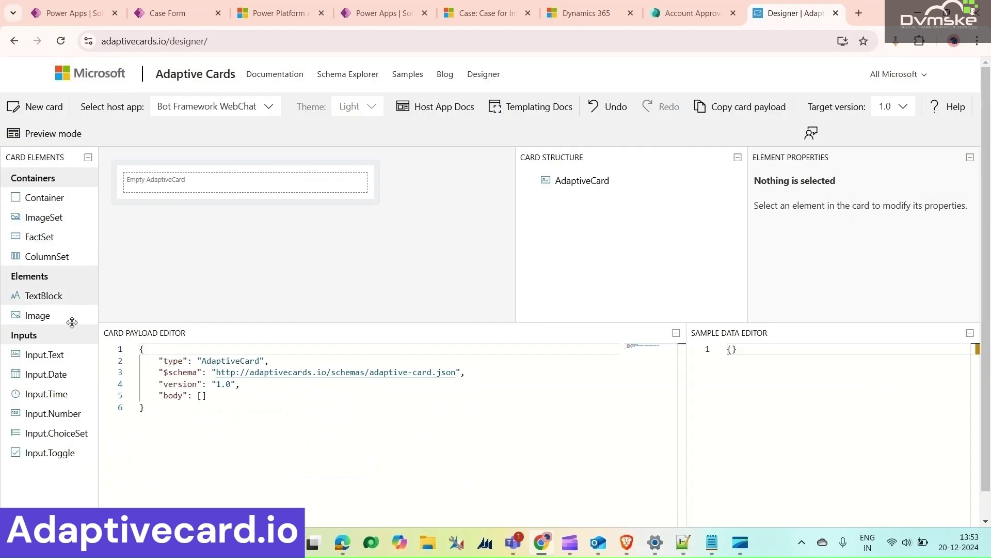
{"action": "left_click_drag", "start_coordinate": [53, 299], "coordinate": [126, 177]}
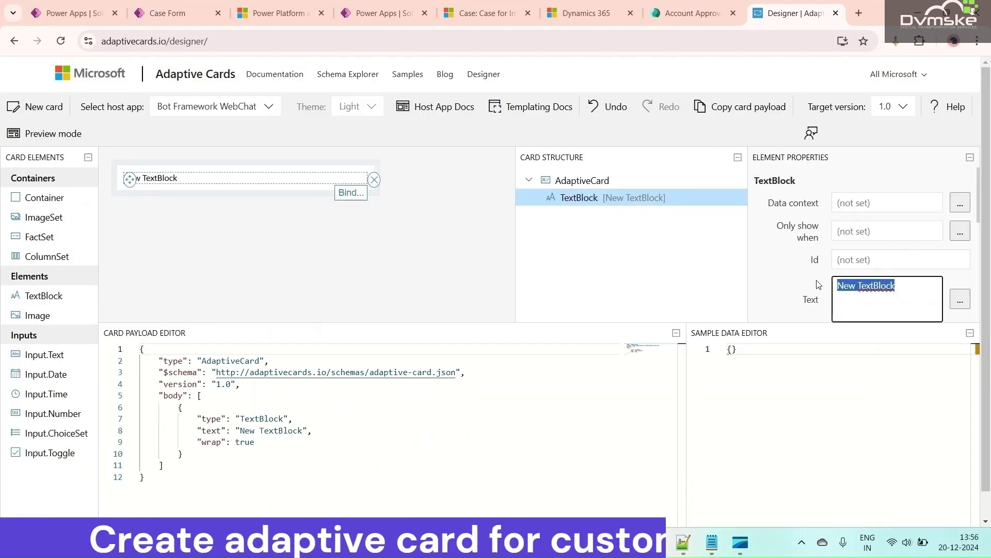
{"action": "type", "text": "Case Resolution Feedback"}
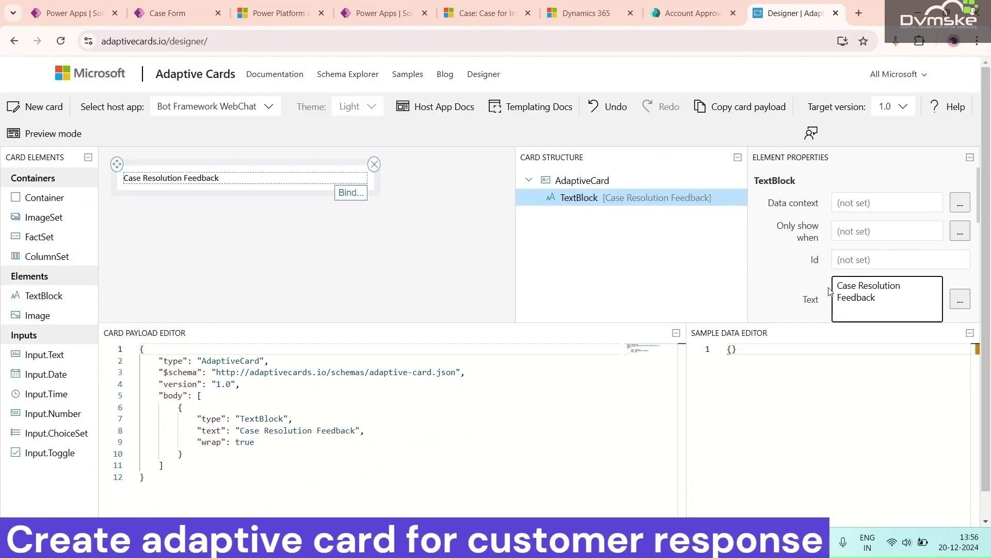
Step: Make the title Bolder weight and Large size
{"action": "scroll", "coordinate": [826, 277], "scroll_direction": "down", "scroll_amount": 3}
{"action": "scroll", "coordinate": [816, 268], "scroll_direction": "down", "scroll_amount": 3}
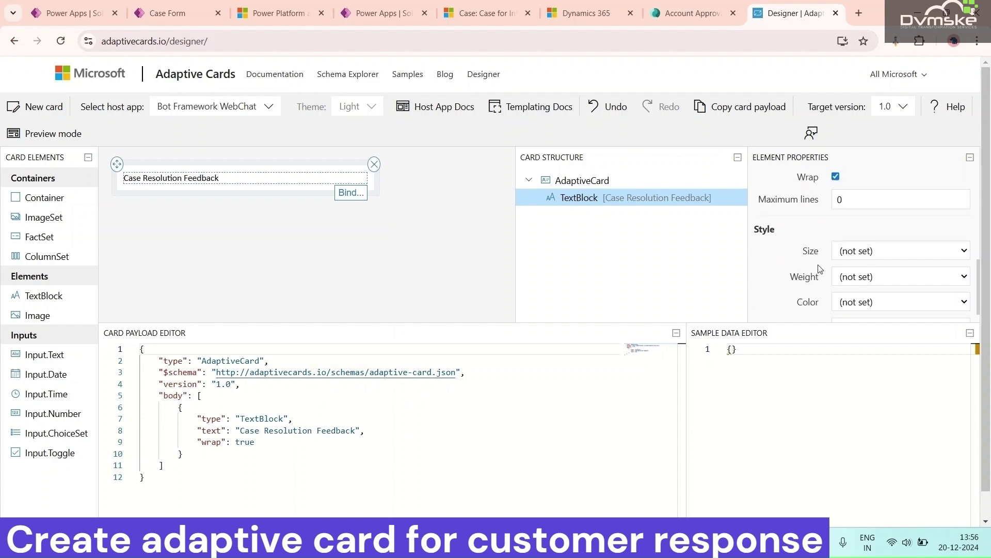
{"action": "left_click", "coordinate": [873, 278]}
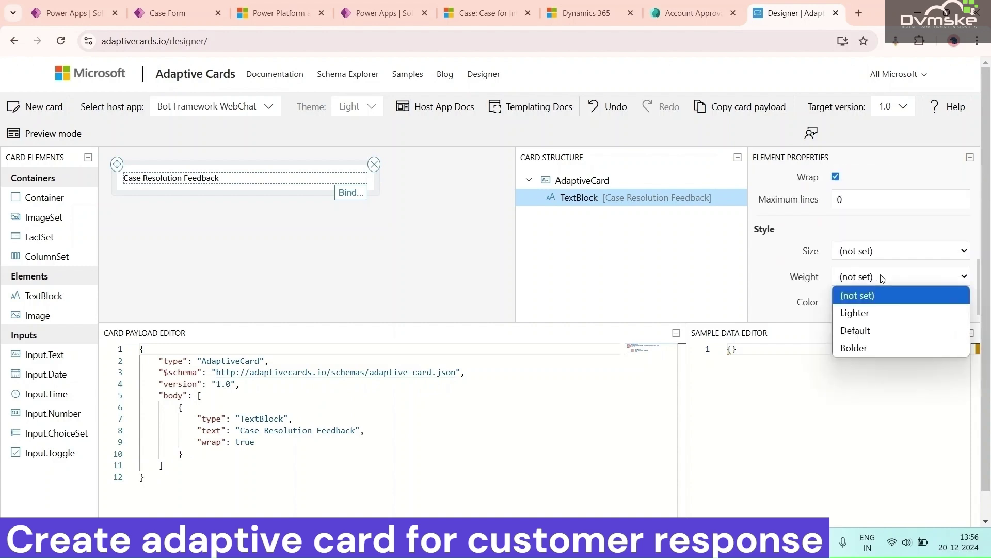
{"action": "left_click", "coordinate": [871, 347]}
{"action": "scroll", "coordinate": [880, 270], "scroll_direction": "down", "scroll_amount": 1}
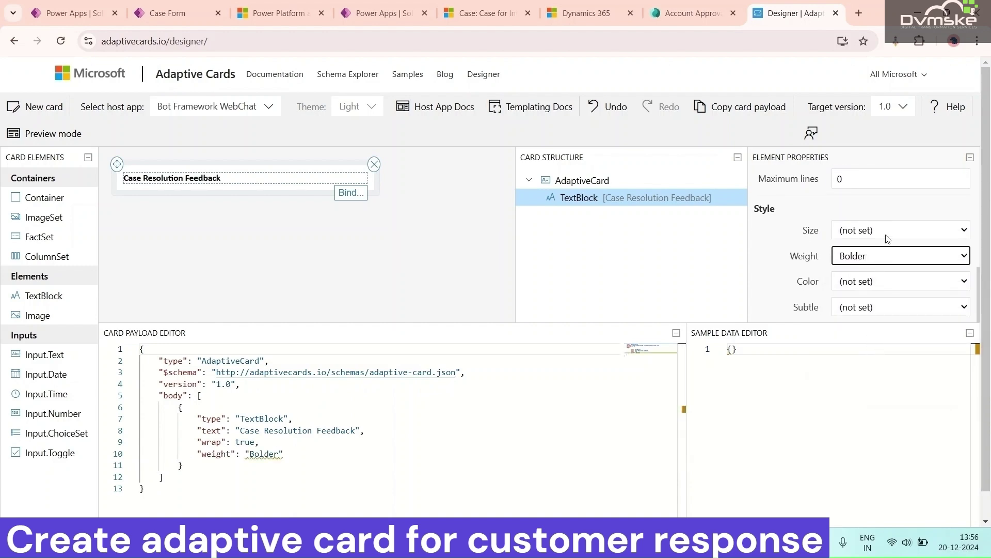
{"action": "left_click", "coordinate": [886, 232]}
{"action": "left_click", "coordinate": [873, 319]}
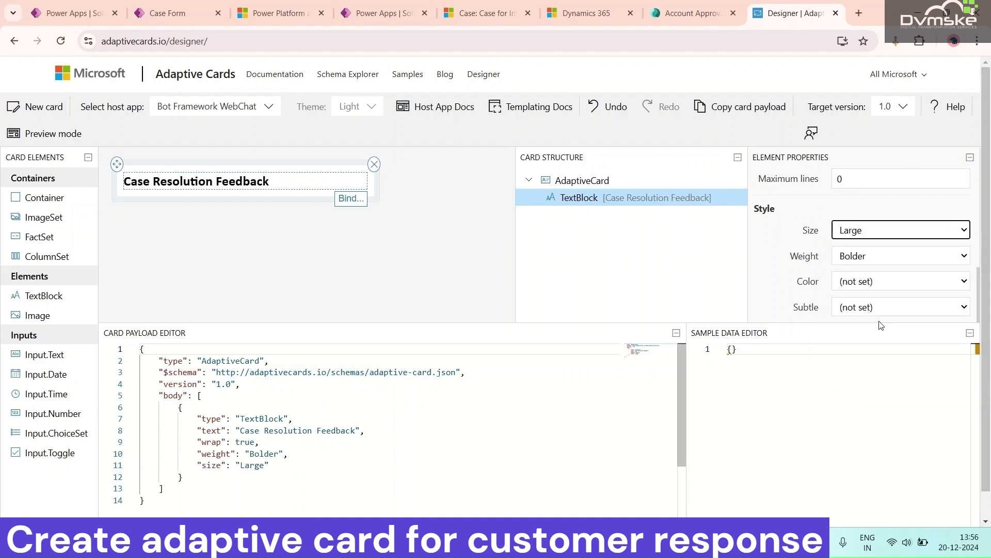
Step: Add a second TextBlock reading 'Please enter your name:'
{"action": "left_click_drag", "start_coordinate": [56, 297], "coordinate": [125, 201]}
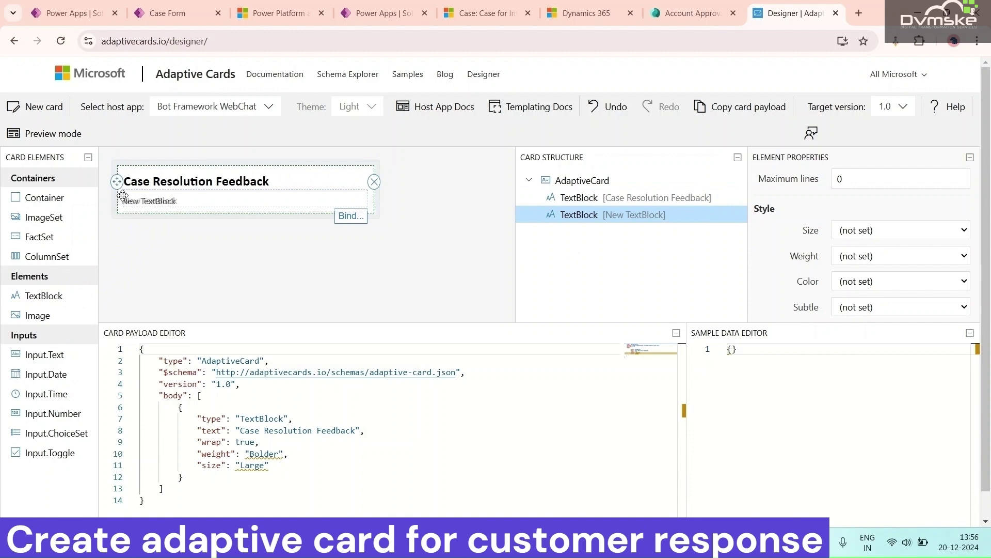
{"action": "left_click_drag", "start_coordinate": [920, 288], "coordinate": [742, 278]}
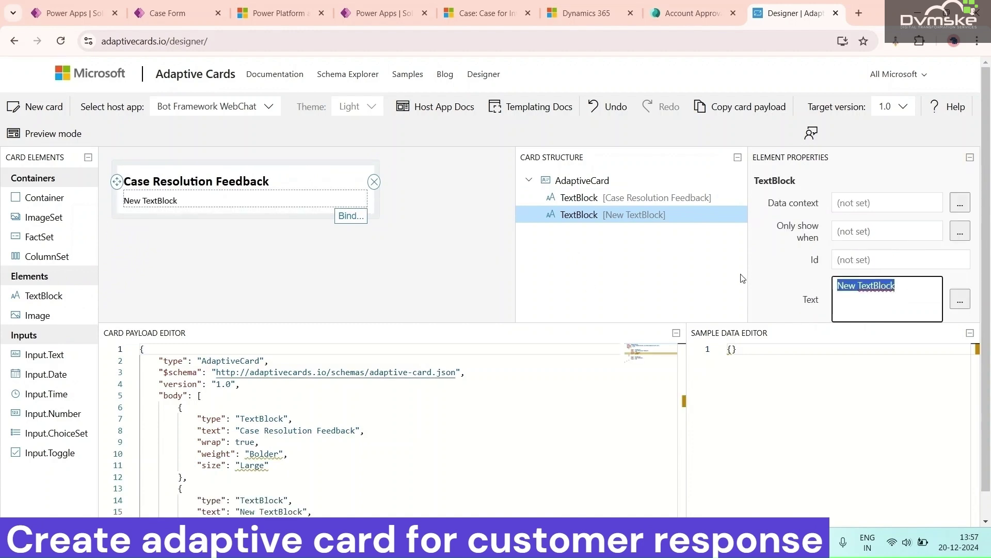
{"action": "type", "text": "Please enter your name:"}
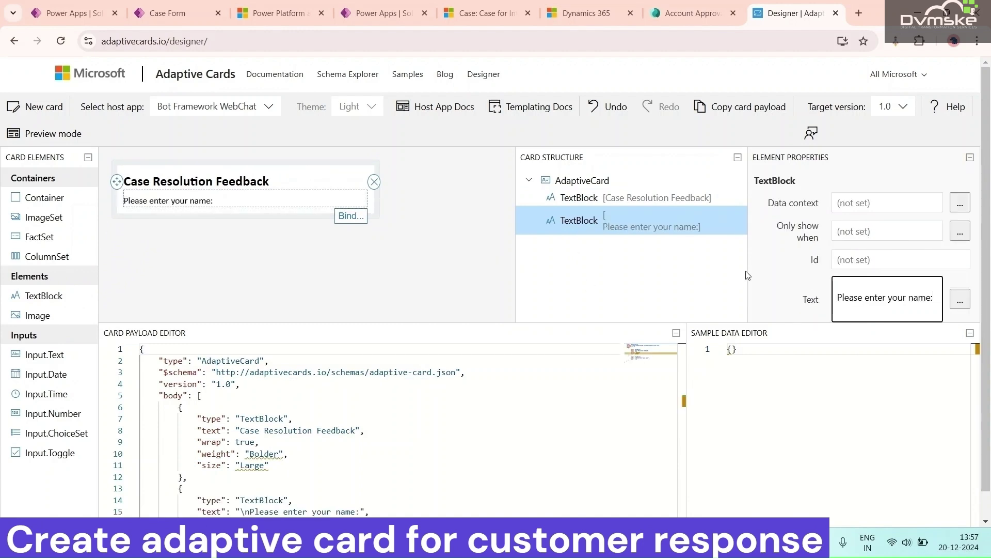
Step: Add a name text input with id txtinput and placeholder 'Enter your name'
{"action": "left_click_drag", "start_coordinate": [40, 358], "coordinate": [127, 212]}
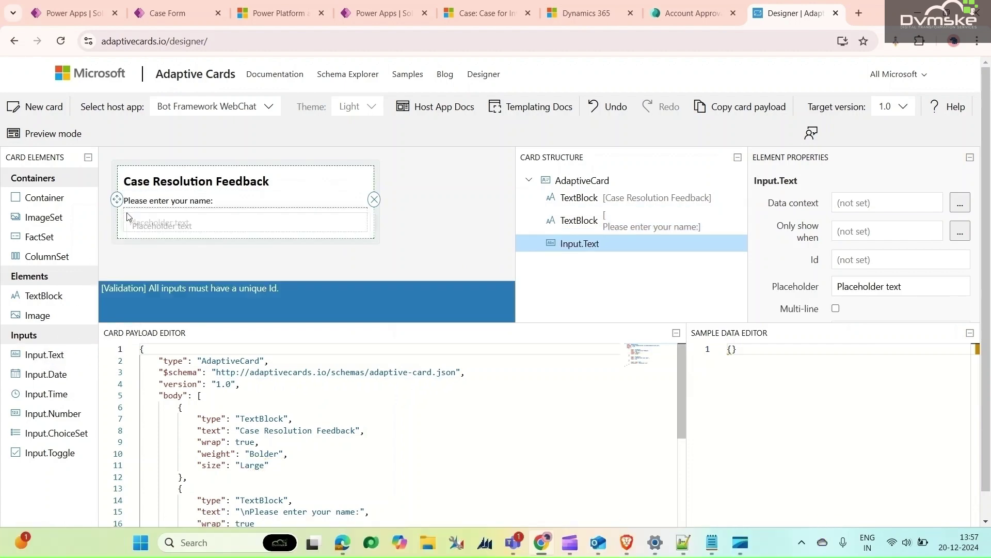
{"action": "left_click", "coordinate": [868, 260]}
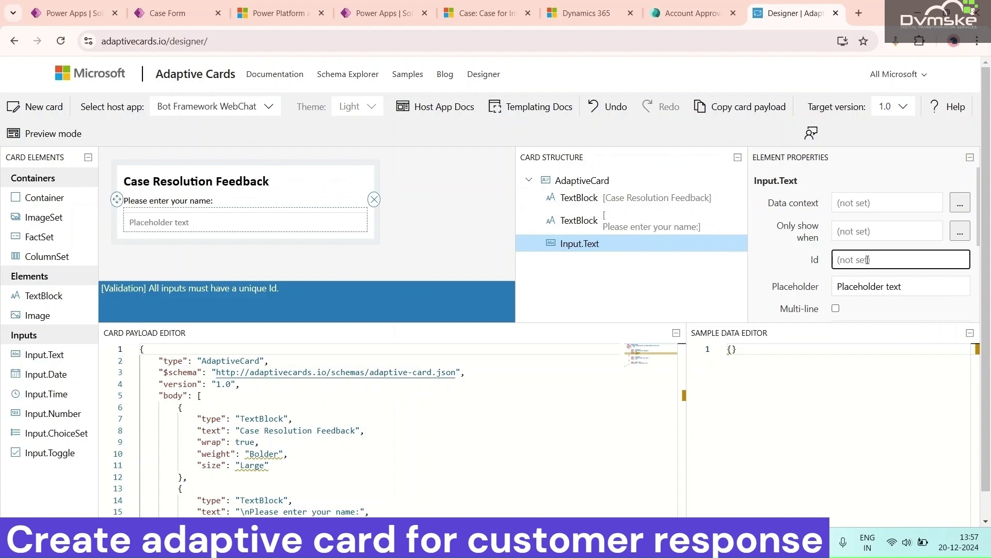
{"action": "type", "text": "txtinput"}
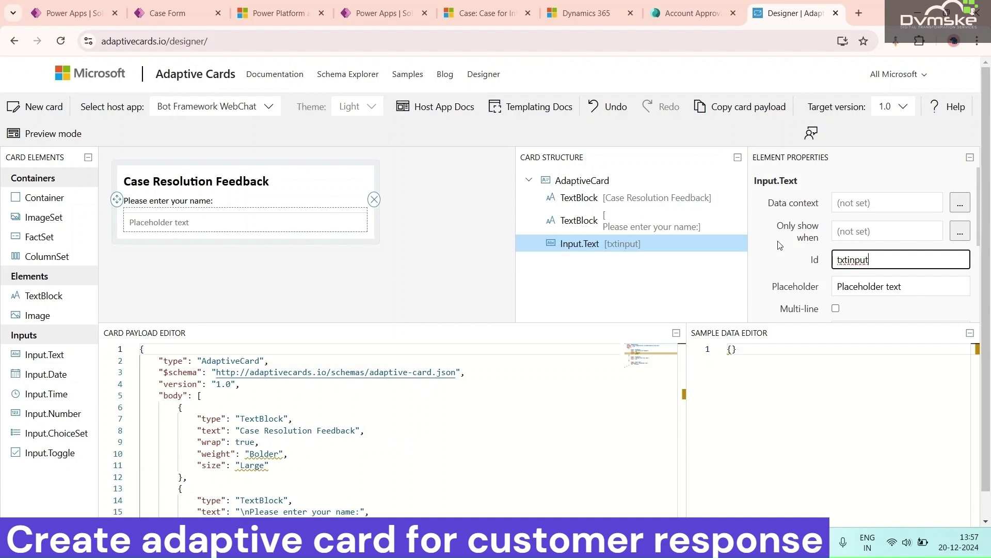
{"action": "key", "text": "Tab"}
{"action": "type", "text": "Enter your name"}
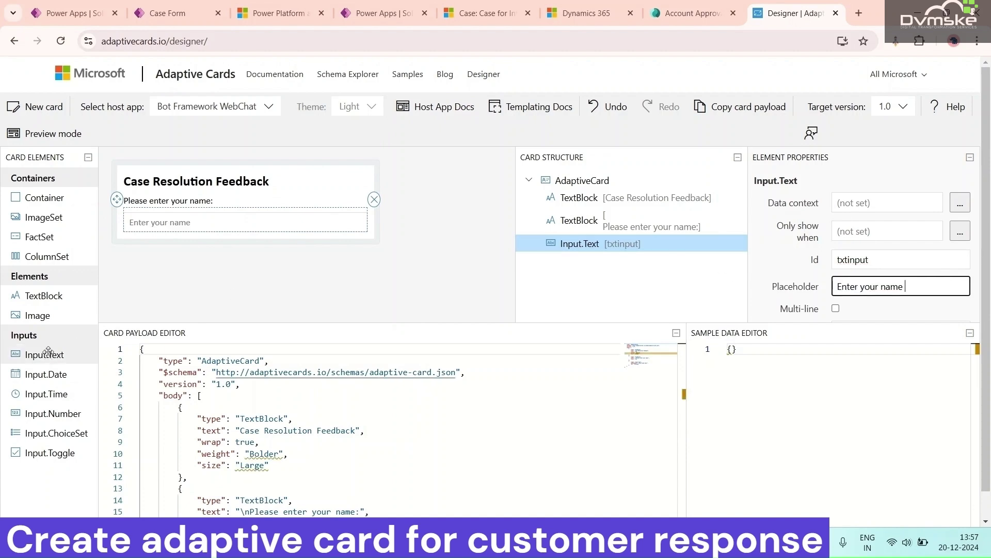
Step: Add the feedback prompt and a txtfeedback input with placeholder 'Share your experience here'
{"action": "left_click_drag", "start_coordinate": [41, 295], "coordinate": [136, 240]}
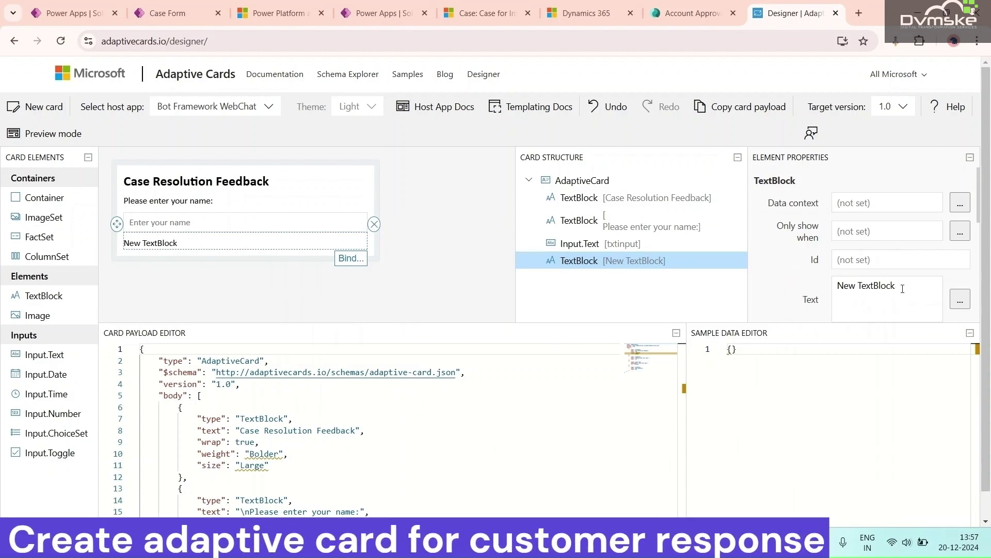
{"action": "left_click_drag", "start_coordinate": [835, 299], "coordinate": [799, 296]}
{"action": "type", "text": "Share your feedback about the service:"}
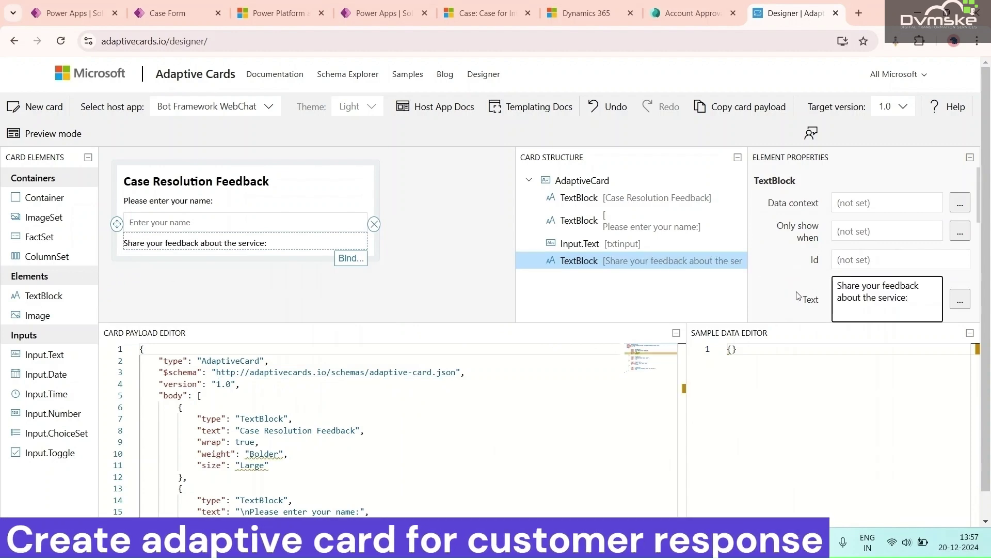
{"action": "left_click_drag", "start_coordinate": [44, 355], "coordinate": [131, 267]}
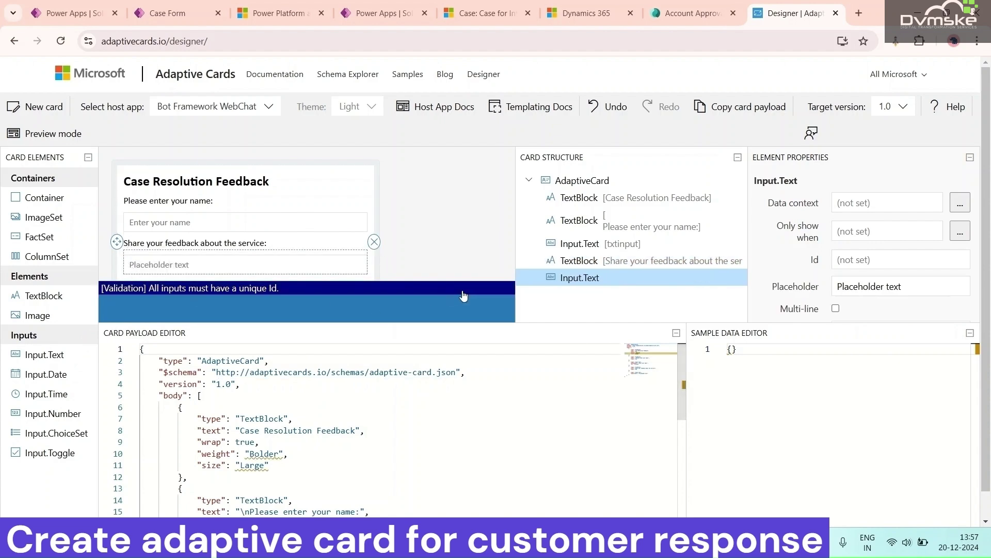
{"action": "left_click", "coordinate": [859, 258]}
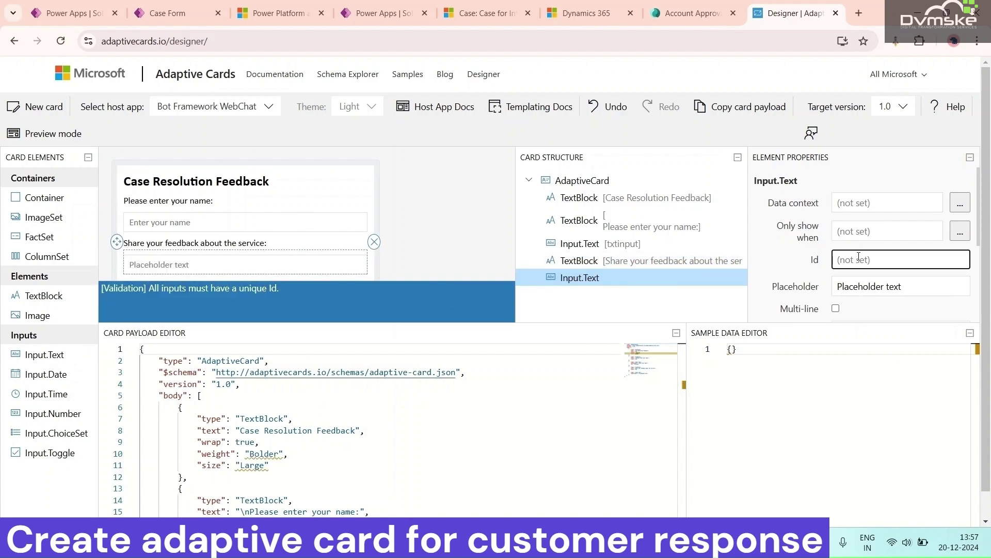
{"action": "type", "text": "txt"}
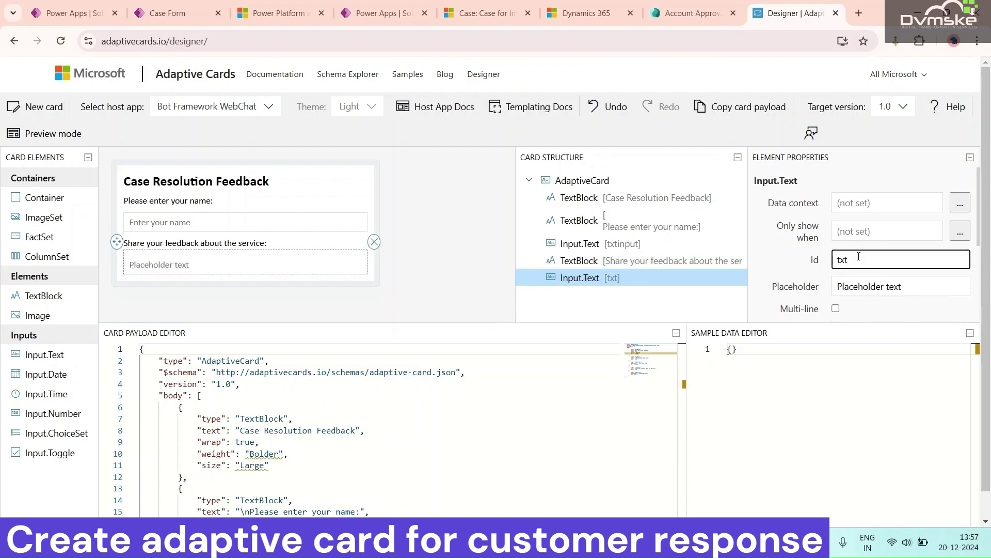
{"action": "type", "text": "feedback"}
{"action": "key", "text": "Tab"}
{"action": "type", "text": "Share your experience here"}
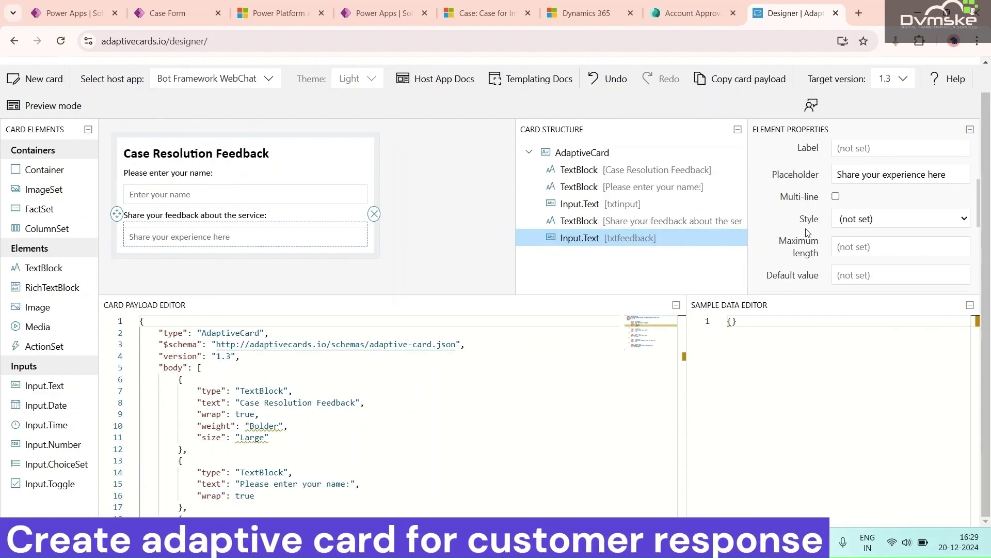
{"action": "scroll", "coordinate": [830, 229], "scroll_direction": "down", "scroll_amount": 2}
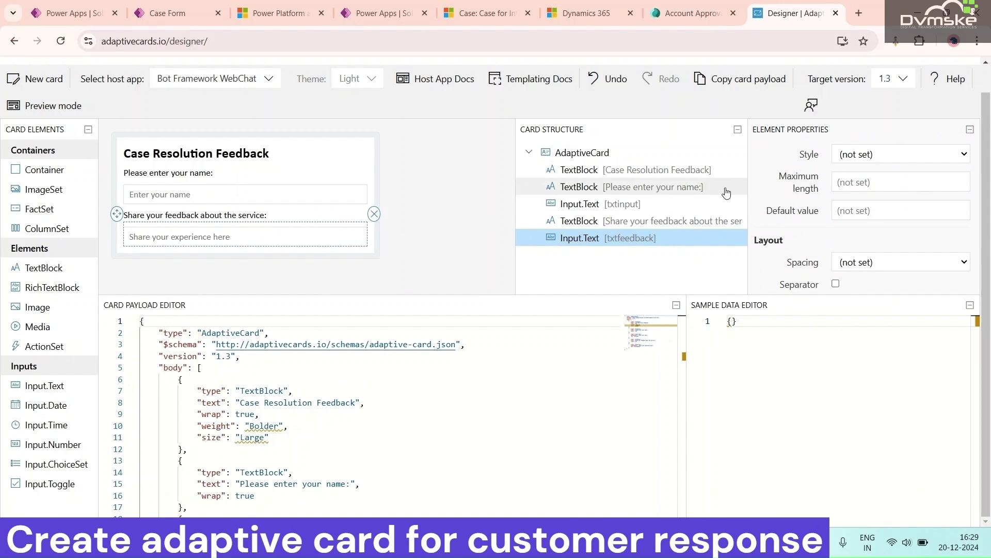
Step: Make the txtfeedback input multi-line in Element Properties
{"action": "scroll", "coordinate": [825, 216], "scroll_direction": "down", "scroll_amount": 2}
{"action": "scroll", "coordinate": [831, 228], "scroll_direction": "up", "scroll_amount": 4}
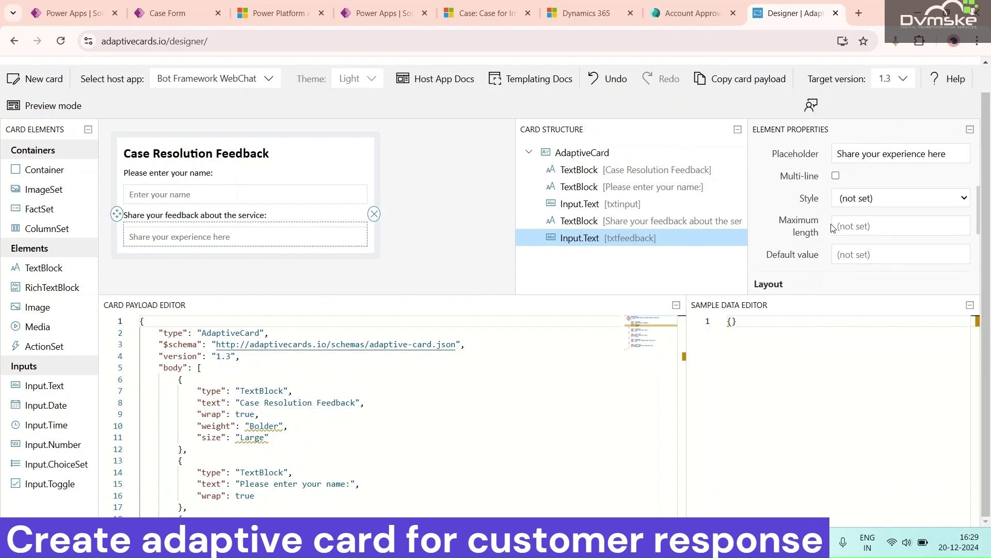
{"action": "scroll", "coordinate": [829, 199], "scroll_direction": "down", "scroll_amount": 2}
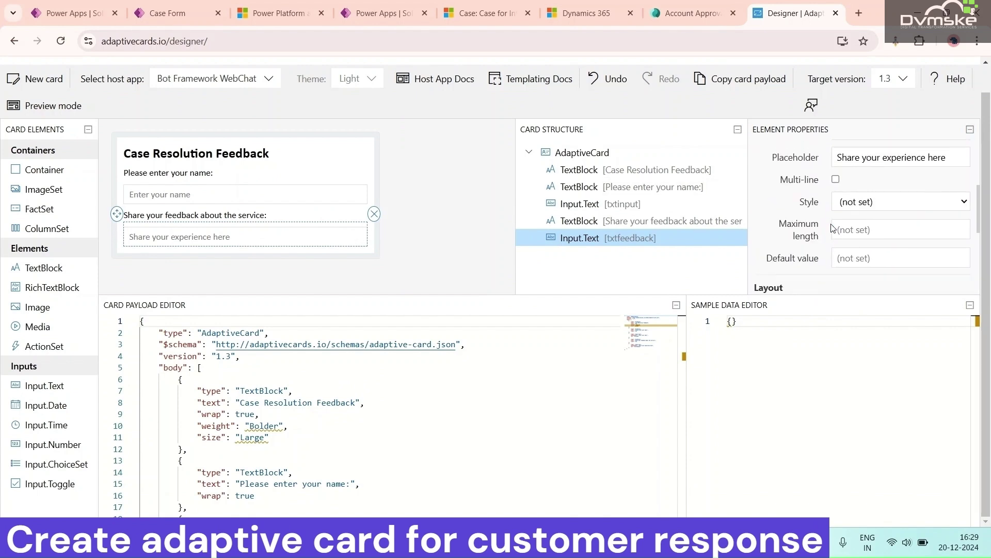
{"action": "left_click", "coordinate": [836, 176]}
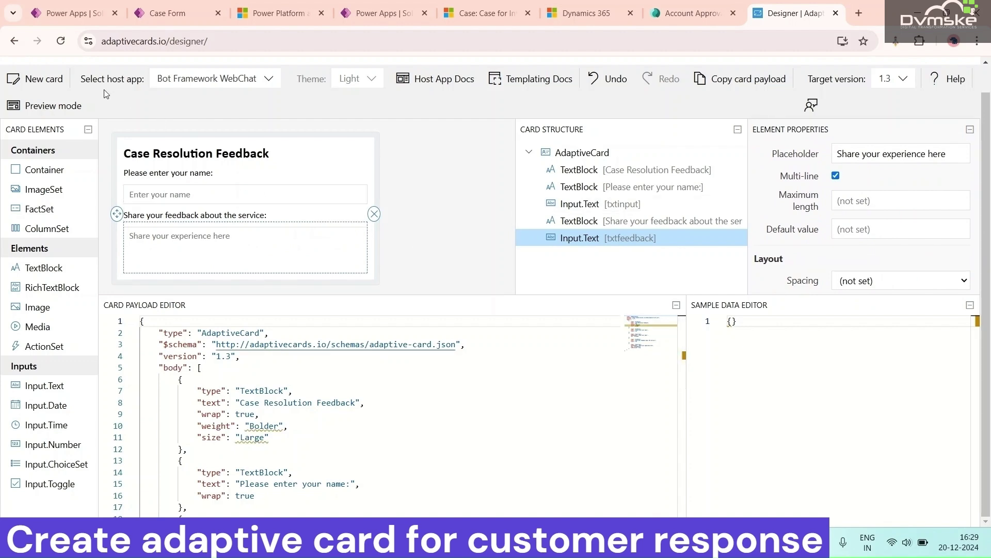
Step: Set the designer's host app to Outlook Actionable Messages
{"action": "left_click", "coordinate": [214, 79]}
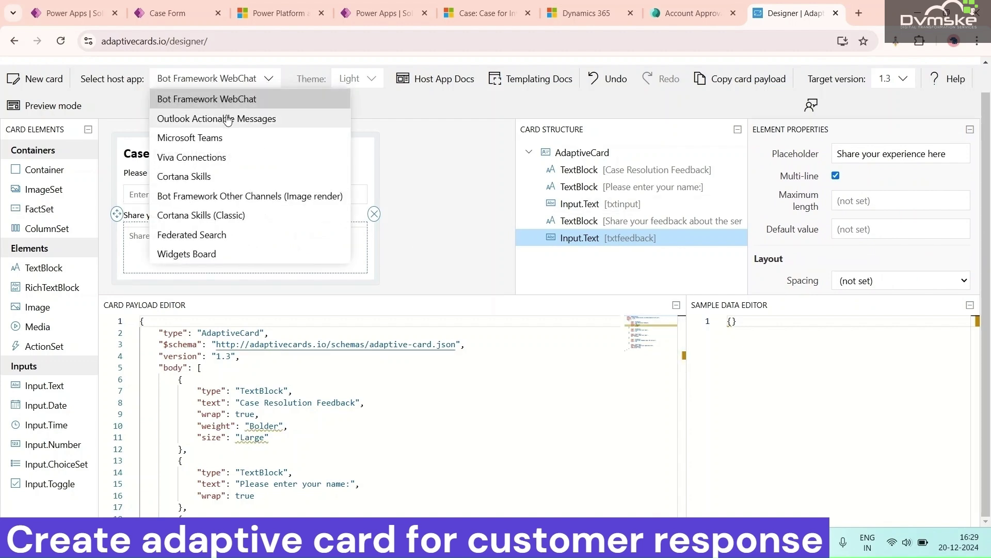
{"action": "left_click", "coordinate": [227, 119]}
{"action": "scroll", "coordinate": [229, 230], "scroll_direction": "down", "scroll_amount": 1}
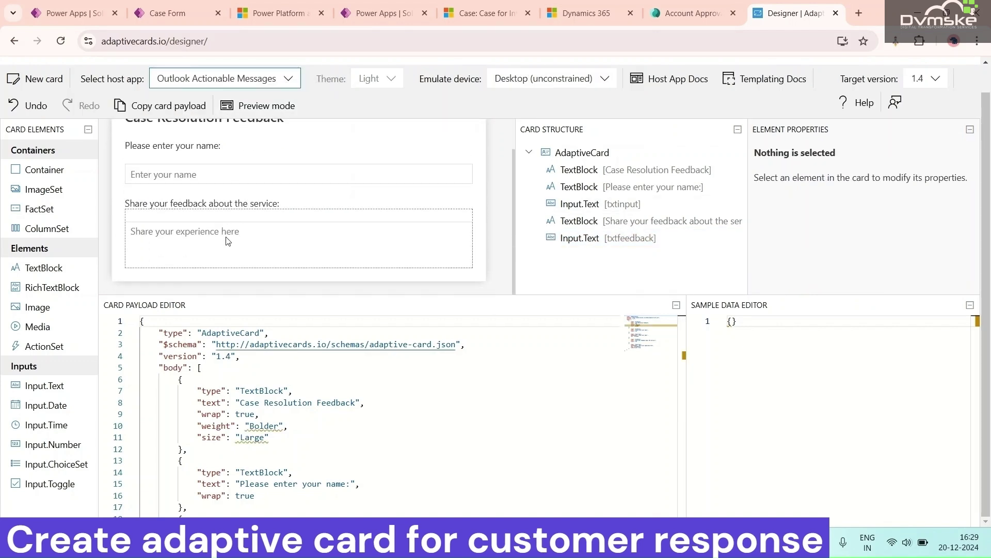
Step: Add an Action.Http button to the AdaptiveCard and select it
{"action": "left_click", "coordinate": [479, 273]}
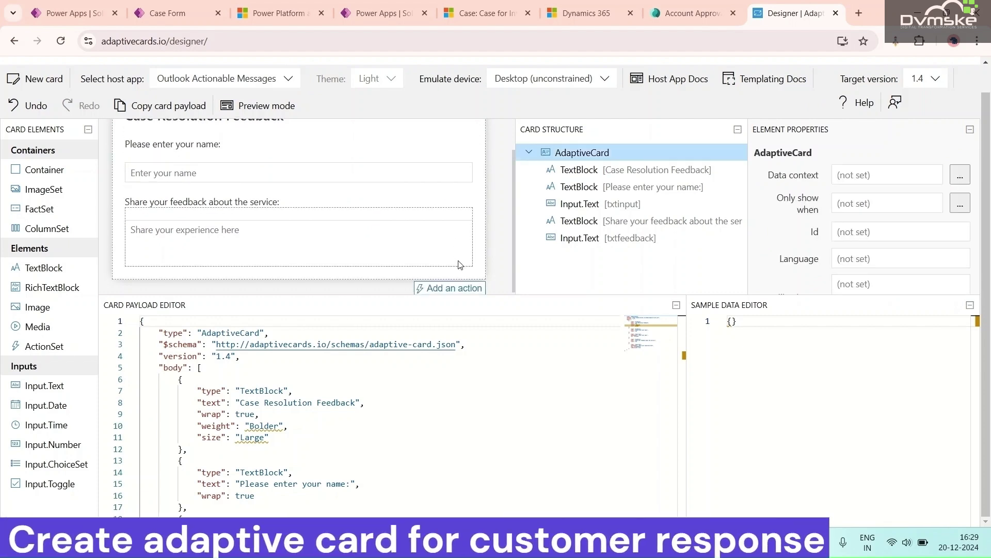
{"action": "left_click", "coordinate": [468, 286]}
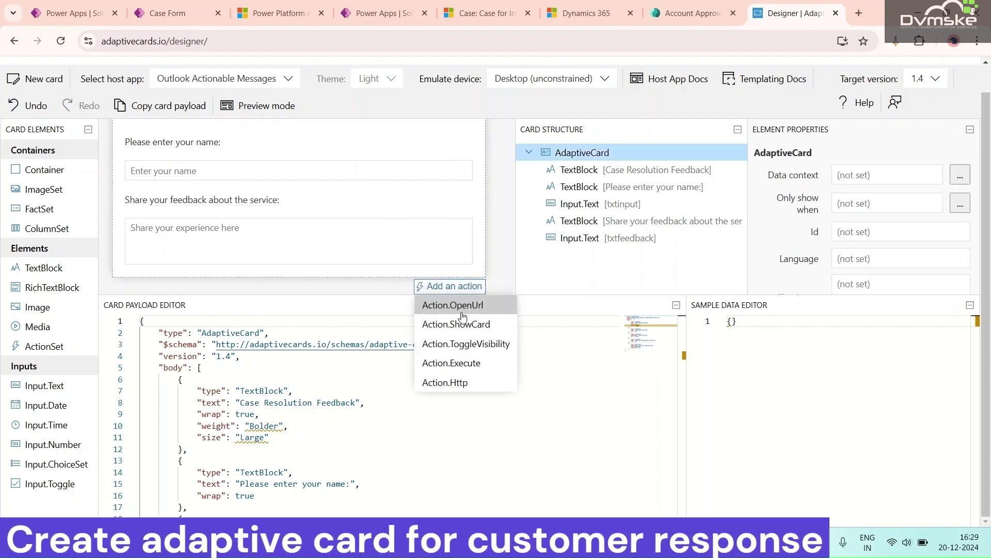
{"action": "left_click", "coordinate": [447, 382]}
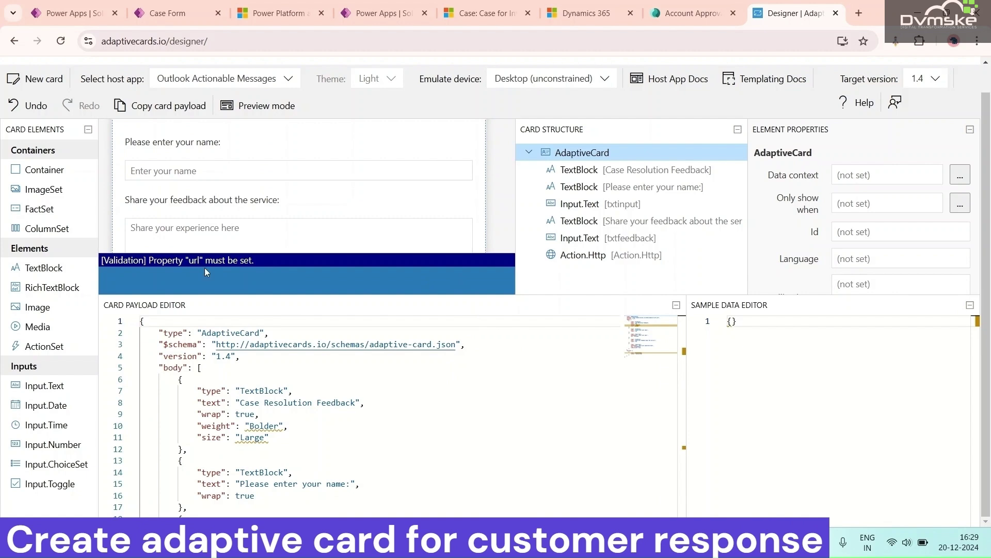
{"action": "left_click", "coordinate": [225, 264]}
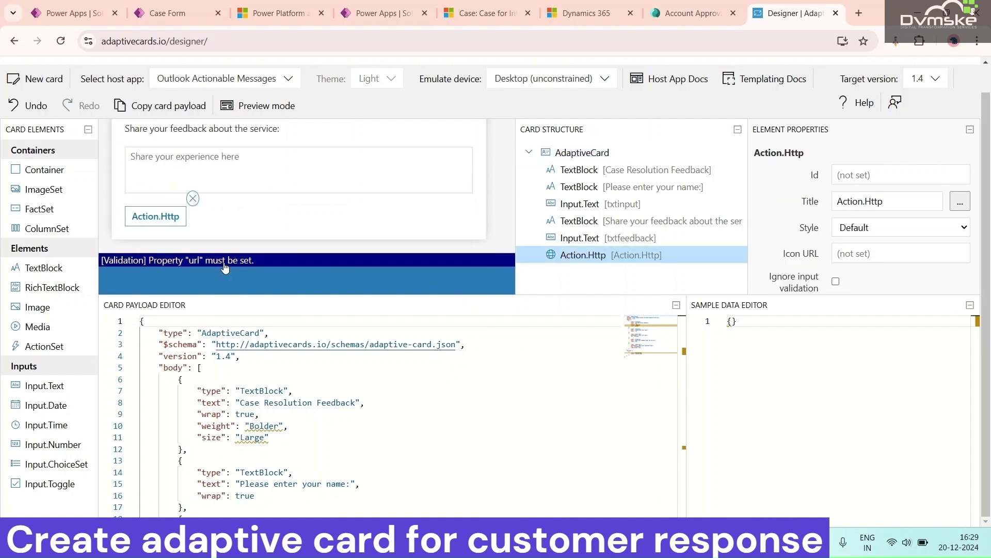
Step: Paste the logic.azure.com workflow trigger URL from Notepad into the action's Url field
{"action": "scroll", "coordinate": [881, 245], "scroll_direction": "down", "scroll_amount": 3}
{"action": "left_click", "coordinate": [878, 206]}
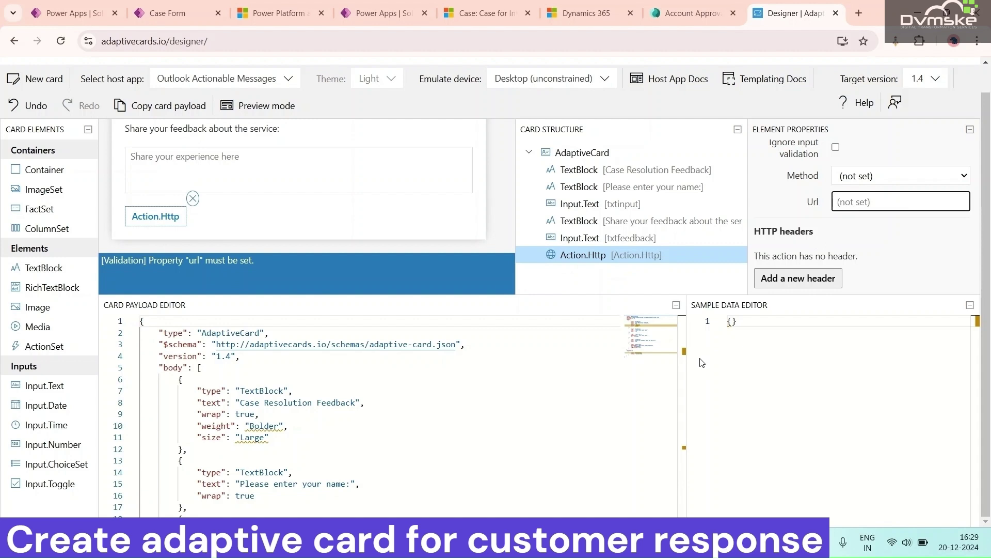
{"action": "mouse_move", "coordinate": [746, 542]}
{"action": "left_click", "coordinate": [743, 478]}
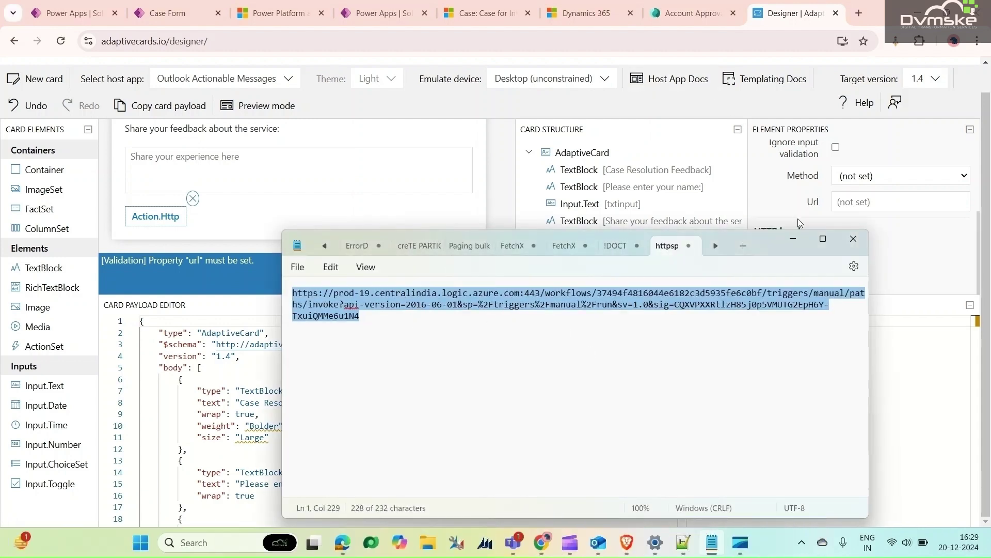
{"action": "left_click", "coordinate": [793, 239]}
{"action": "key", "text": "ctrl+v"}
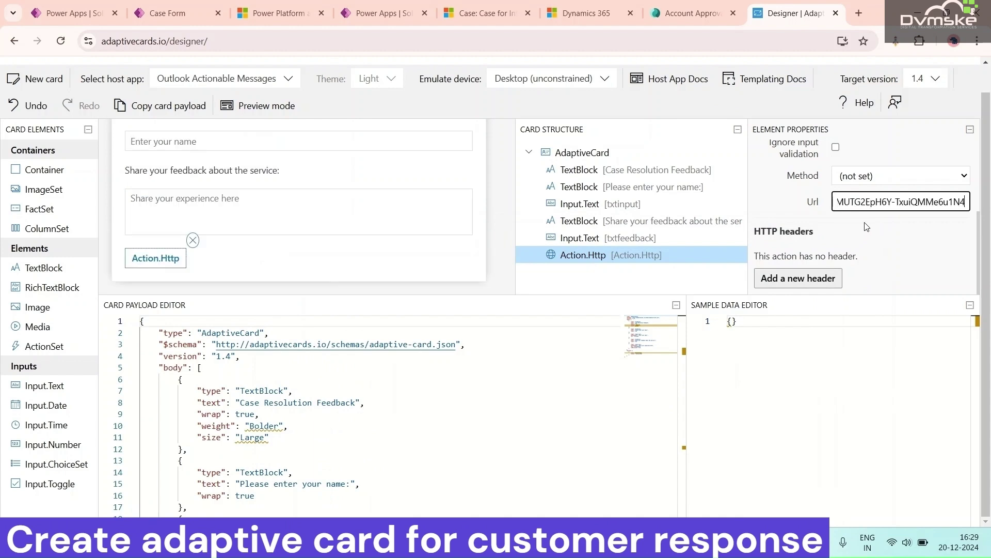
{"action": "left_click", "coordinate": [871, 177]}
Step: Set Method to POST and start the body with "name":"{{txtinput.value}}"
{"action": "left_click", "coordinate": [864, 206]}
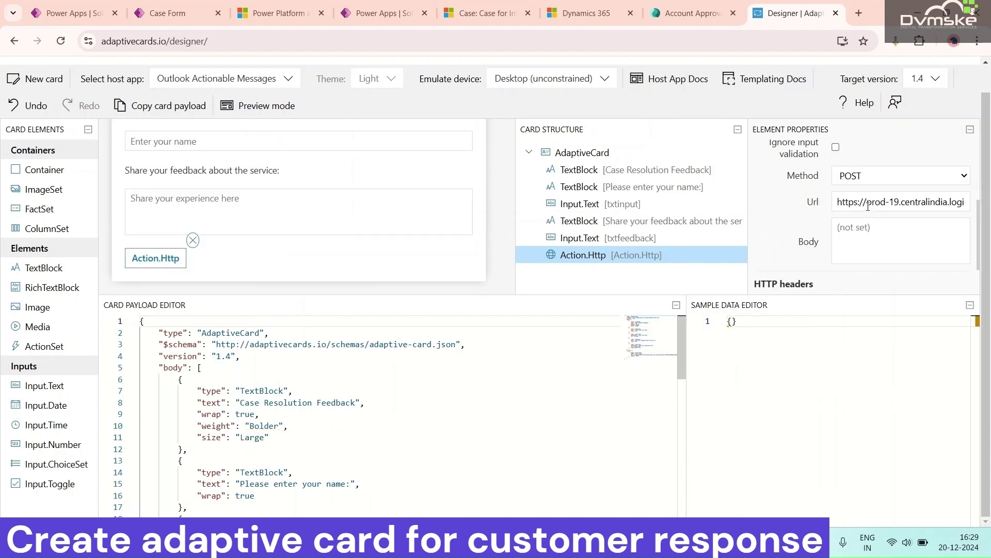
{"action": "left_click", "coordinate": [860, 229]}
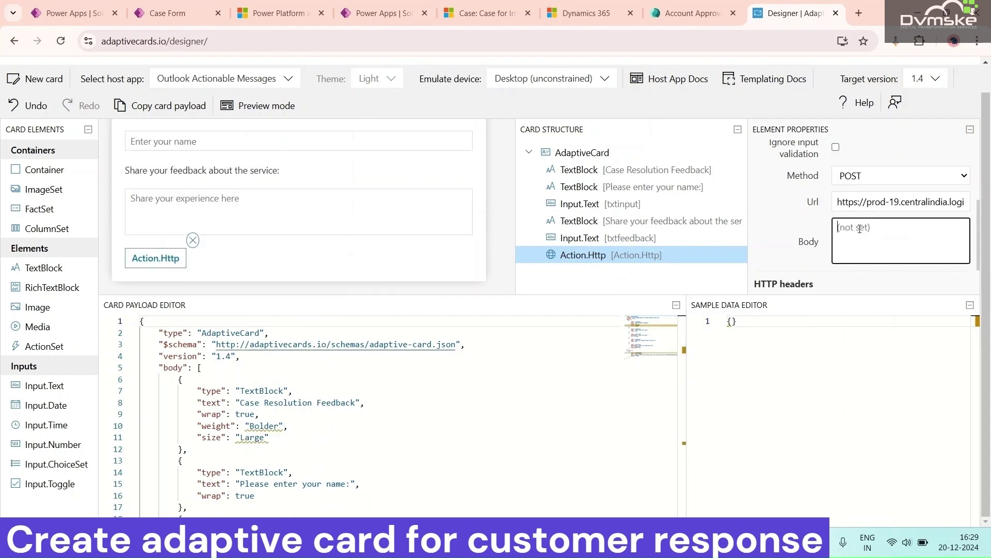
{"action": "type", "text": "{}"}
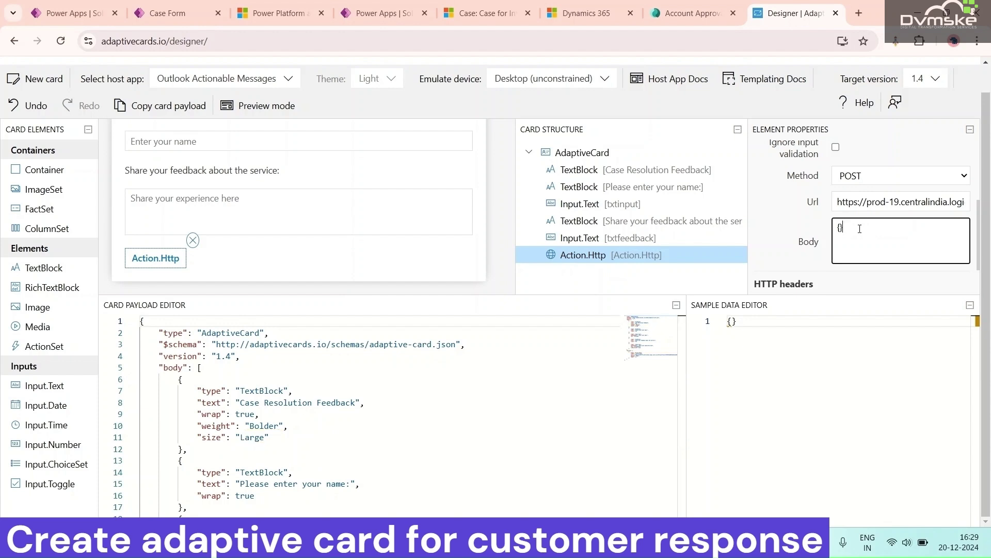
{"action": "key", "text": "Left"}
{"action": "type", "text": "\"\""}
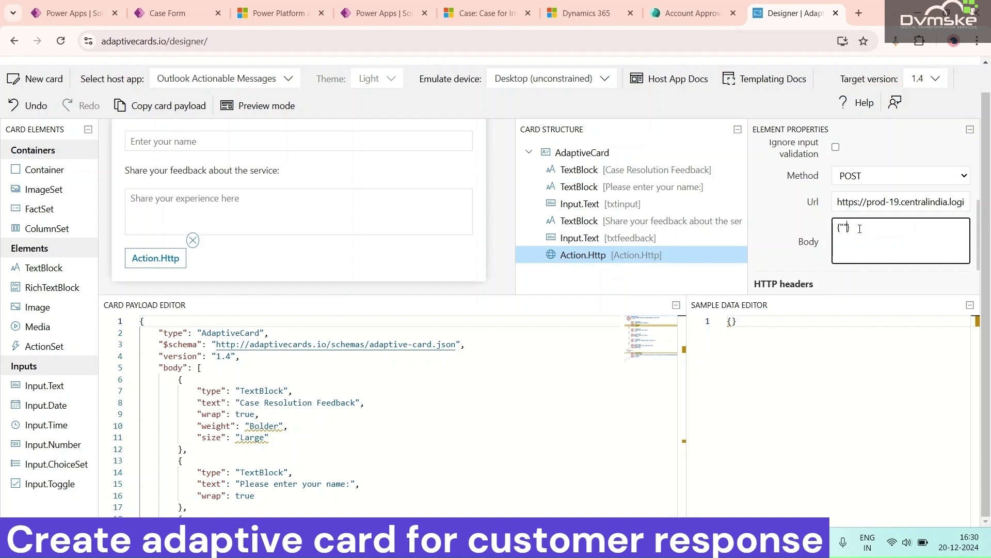
{"action": "key", "text": "Return"}
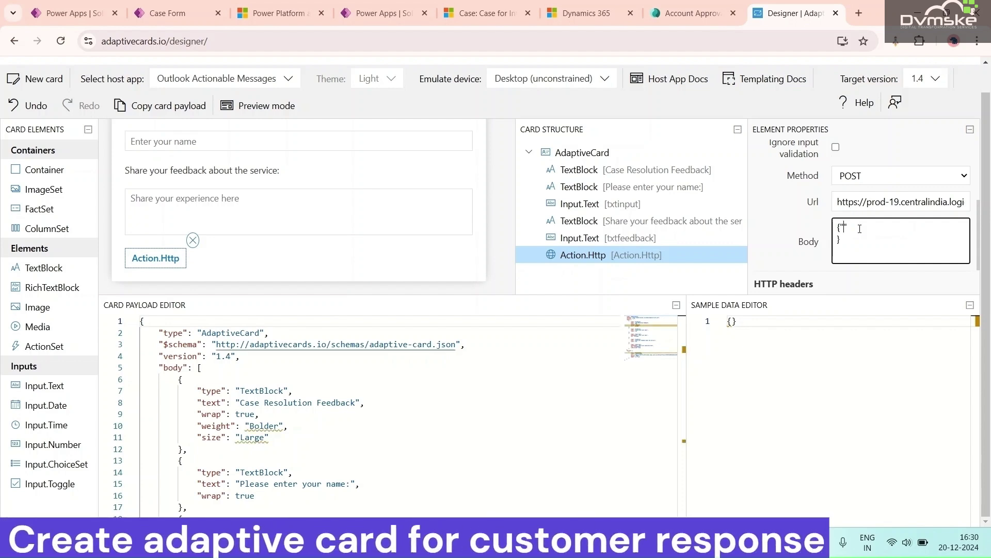
{"action": "type", "text": "name\":"}
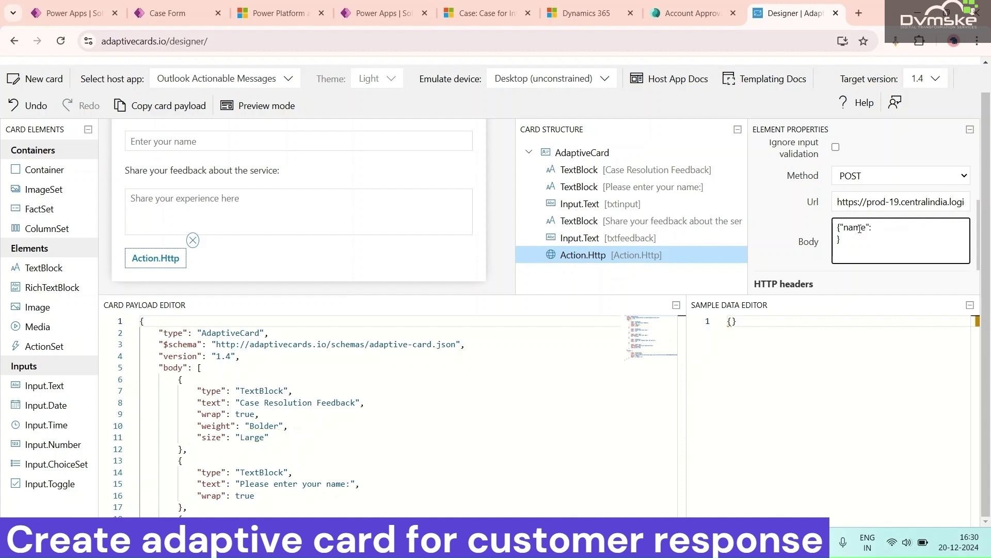
{"action": "type", "text": "\"\"{{}}"}
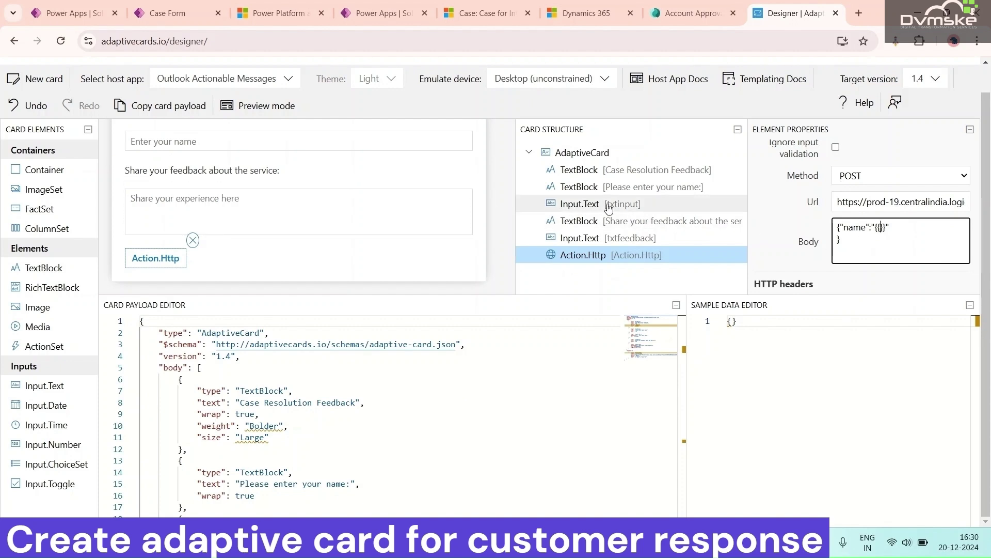
{"action": "type", "text": "t"}
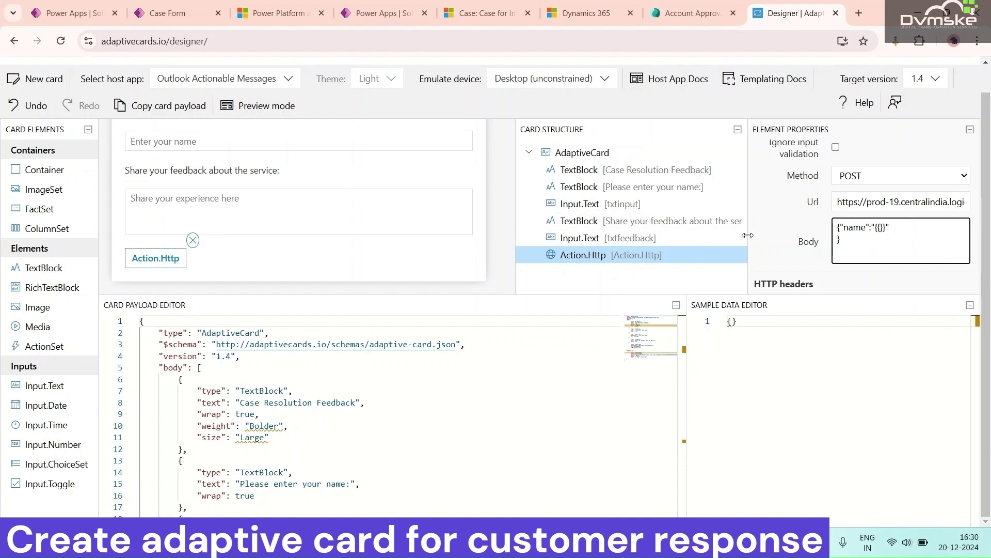
{"action": "type", "text": "xtinput.value"}
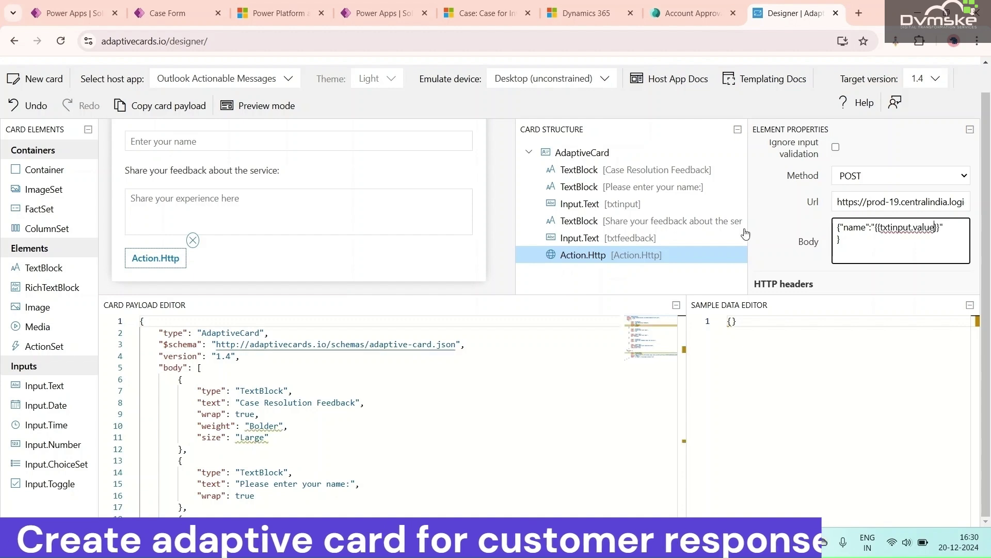
Step: Add a "comment":"{{txtfeedback.value}}" entry on a new line of the body
{"action": "left_click", "coordinate": [947, 227]}
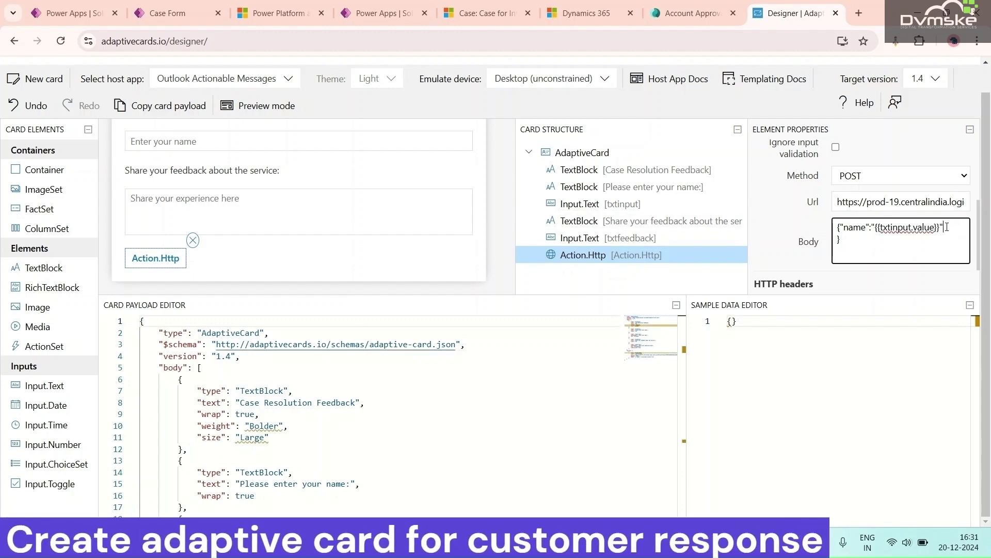
{"action": "type", "text": ","}
{"action": "key", "text": "Return"}
{"action": "type", "text": "\""}
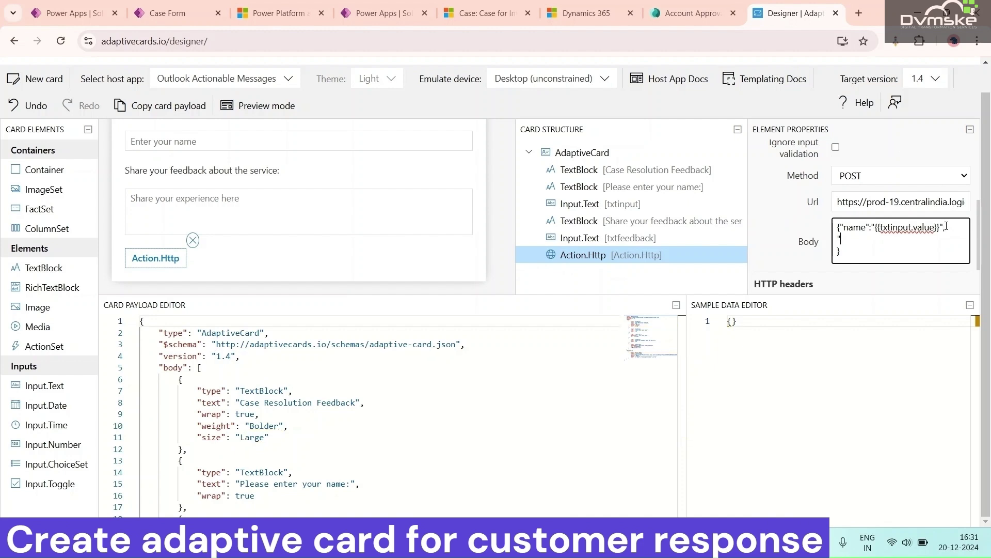
{"action": "type", "text": "comment\":\"{{}}"}
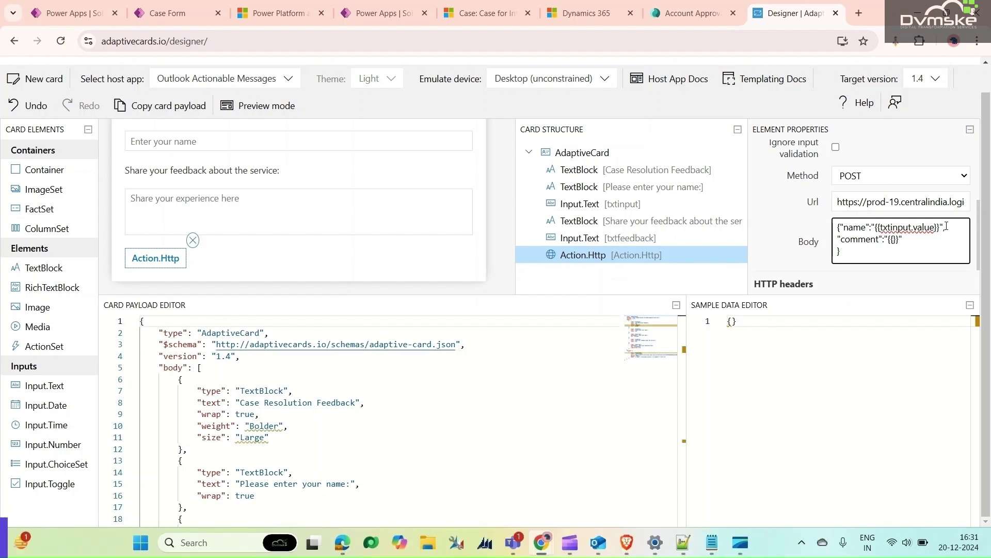
{"action": "type", "text": "txtfeedback"}
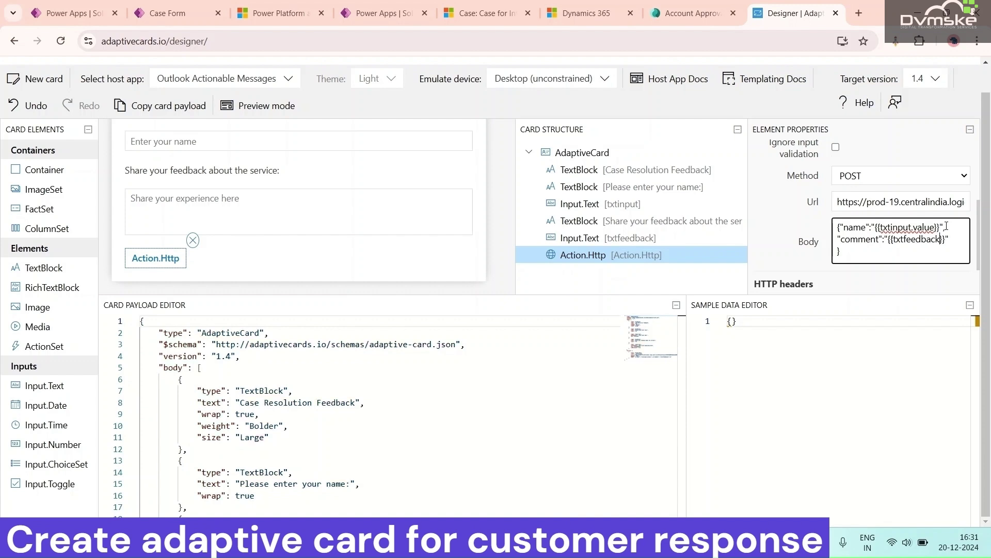
{"action": "type", "text": ".value"}
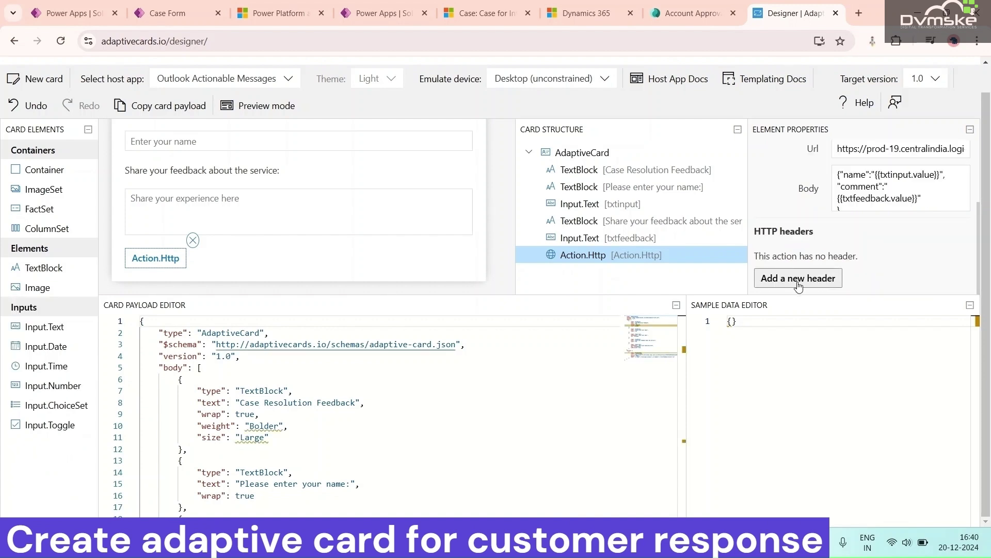
Step: Add Authorization and Content-Type headers to the HTTP action and retitle it Submit
{"action": "left_click", "coordinate": [798, 287]}
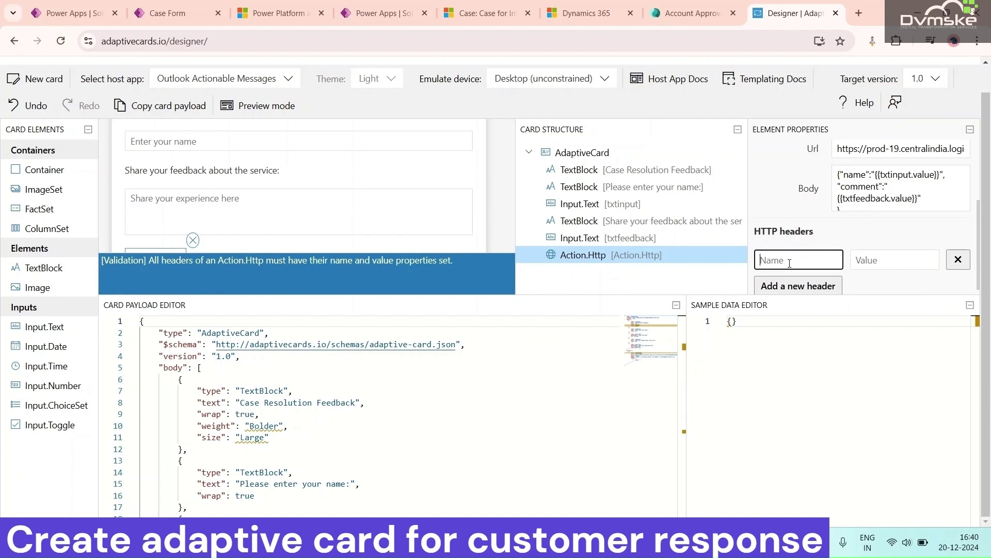
{"action": "left_click", "coordinate": [790, 258]}
{"action": "type", "text": "Authorization"}
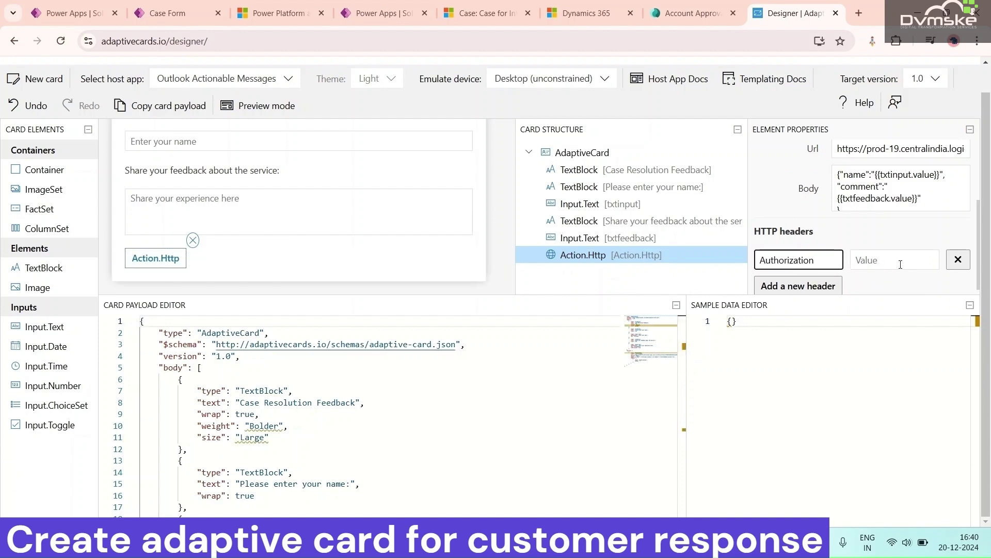
{"action": "left_click", "coordinate": [808, 289]}
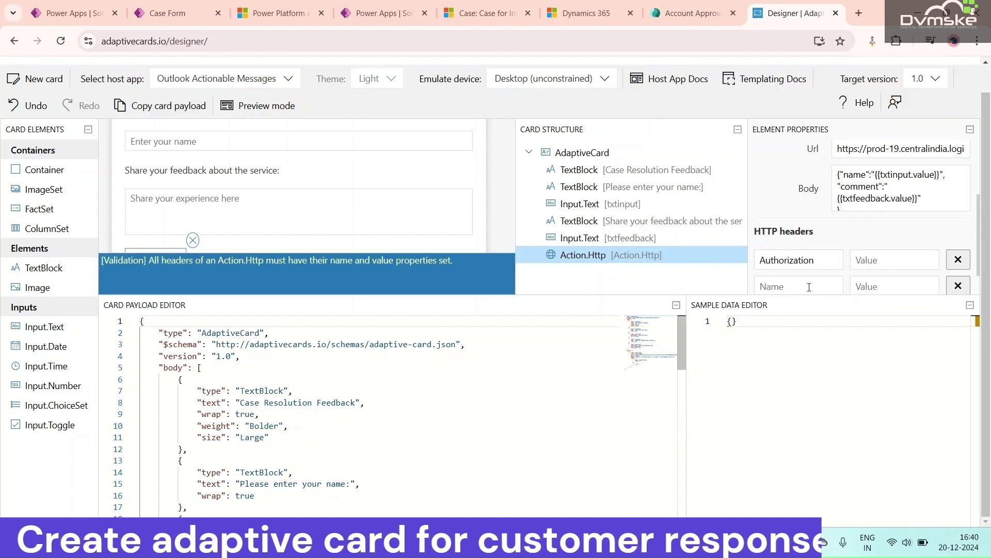
{"action": "left_click", "coordinate": [802, 251]}
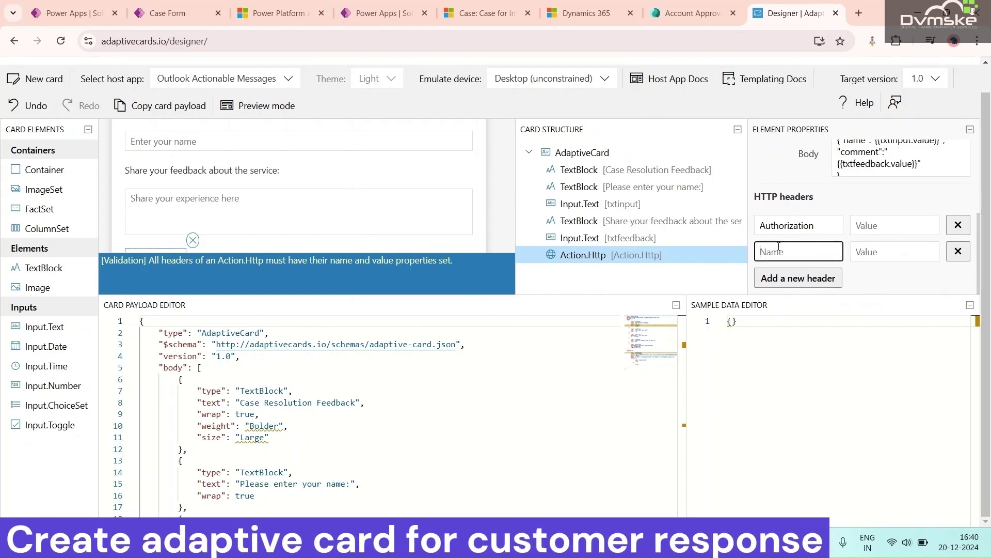
{"action": "type", "text": "Content-Type"}
{"action": "left_click", "coordinate": [869, 252]}
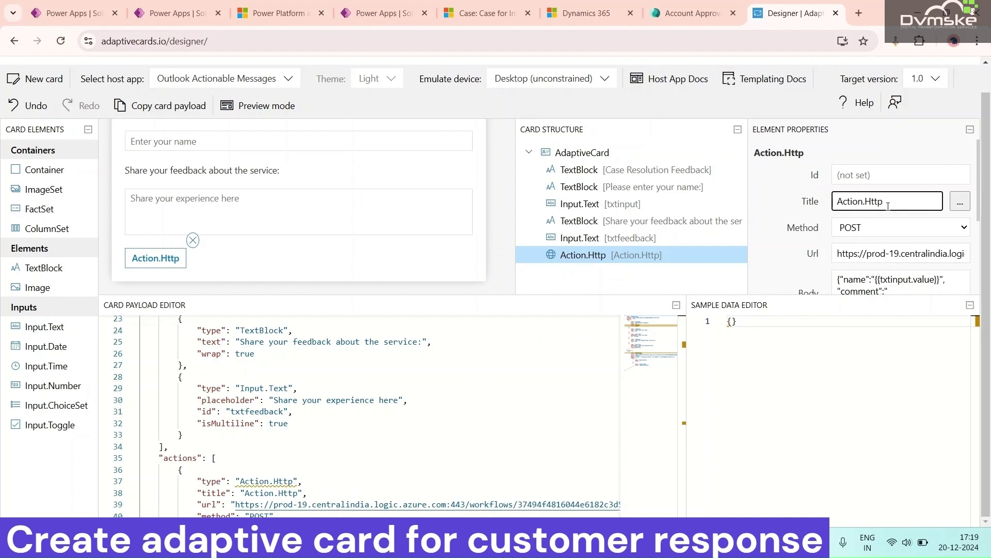
{"action": "left_click_drag", "start_coordinate": [888, 206], "coordinate": [800, 208]}
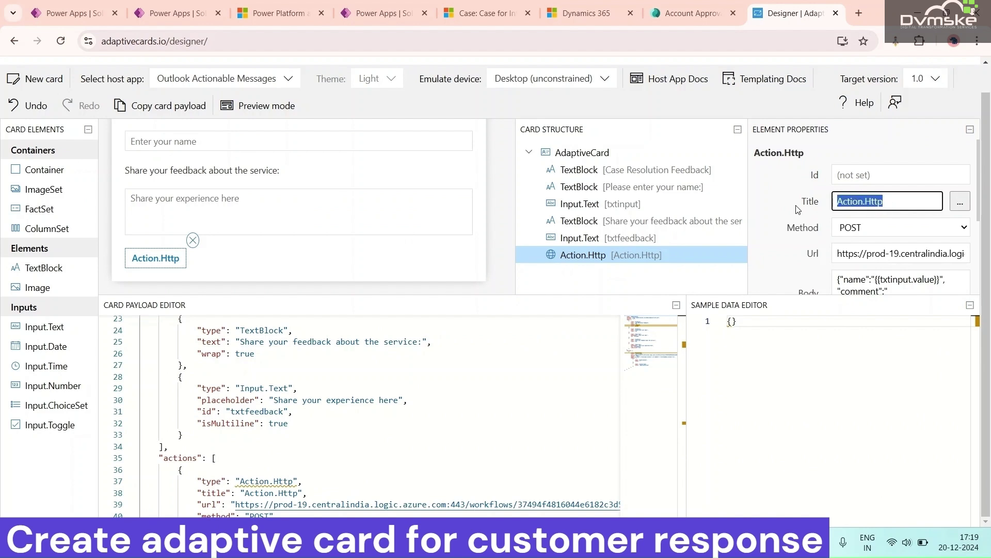
{"action": "type", "text": "Submit"}
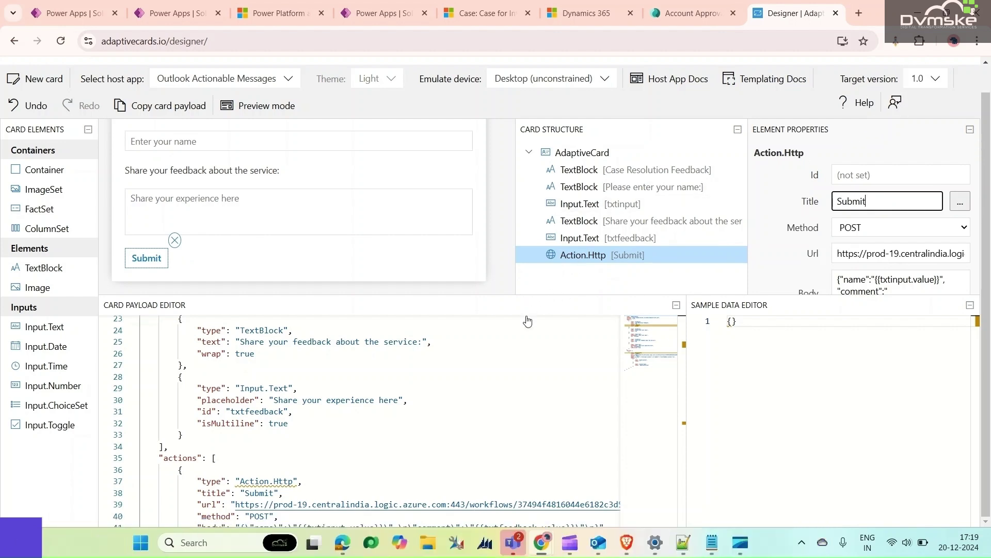
Step: Copy the entire card payload JSON into the Compose action's Inputs
{"action": "left_click", "coordinate": [496, 368]}
{"action": "key", "text": "ctrl+a"}
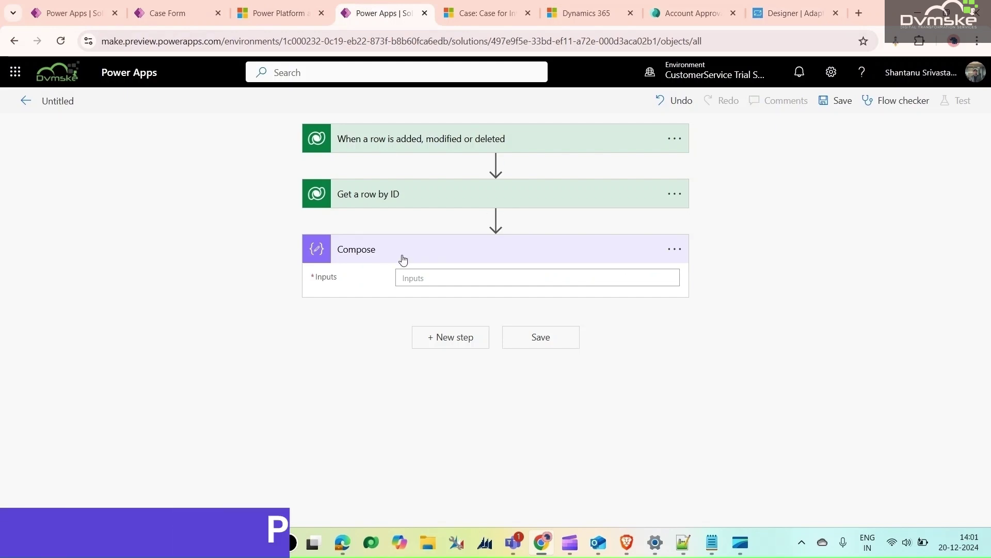
{"action": "left_click", "coordinate": [432, 278]}
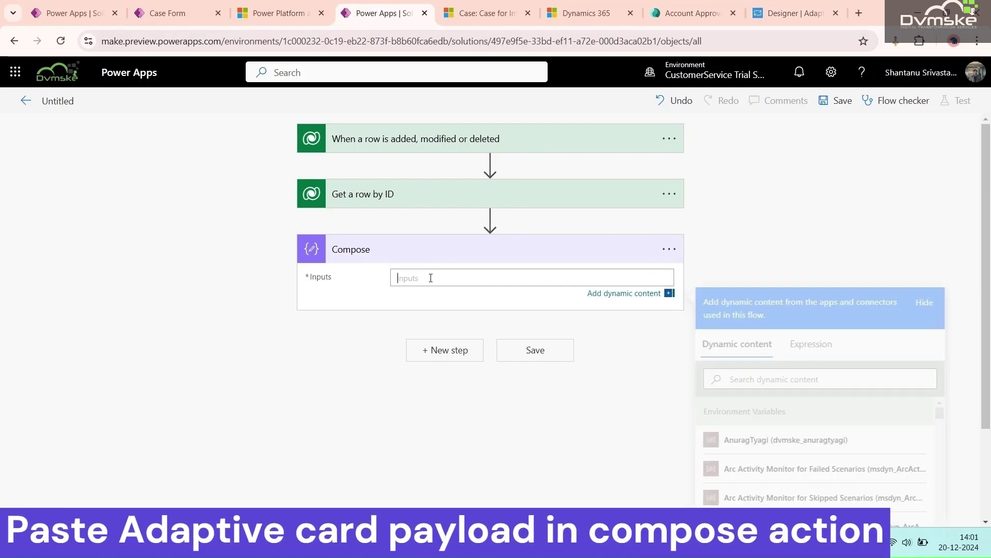
{"action": "key", "text": "ctrl+v"}
{"action": "scroll", "coordinate": [431, 277], "scroll_direction": "down", "scroll_amount": 10}
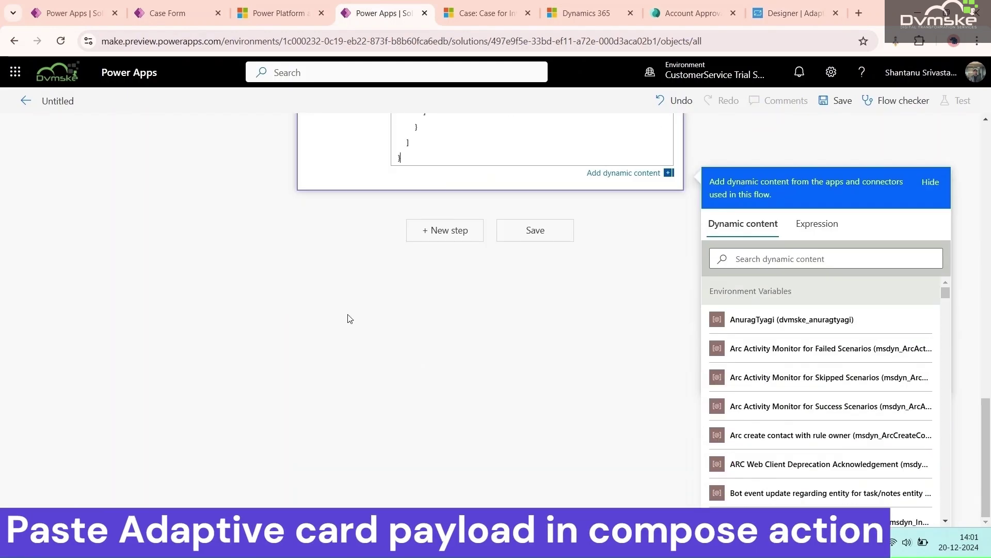
{"action": "scroll", "coordinate": [376, 396], "scroll_direction": "up", "scroll_amount": 3}
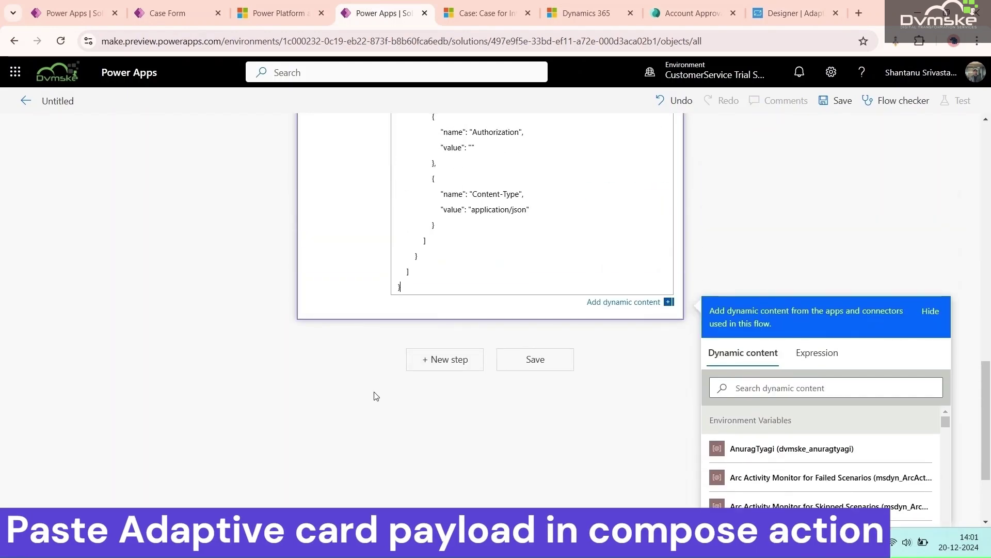
Step: Add a Send an email (V2) step addressed to the contact's Email
{"action": "left_click", "coordinate": [437, 367]}
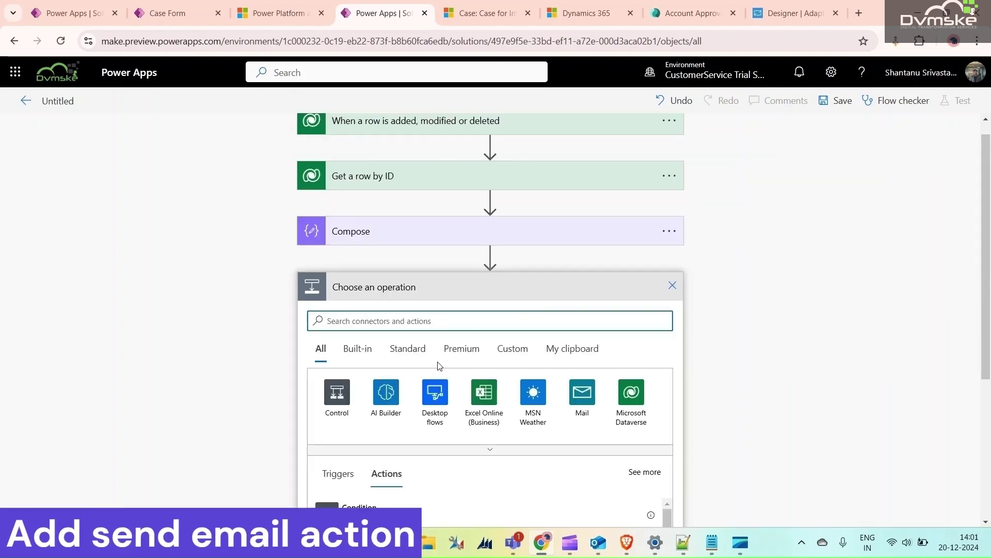
{"action": "type", "text": "email"}
{"action": "left_click", "coordinate": [456, 471]}
{"action": "left_click", "coordinate": [456, 335]}
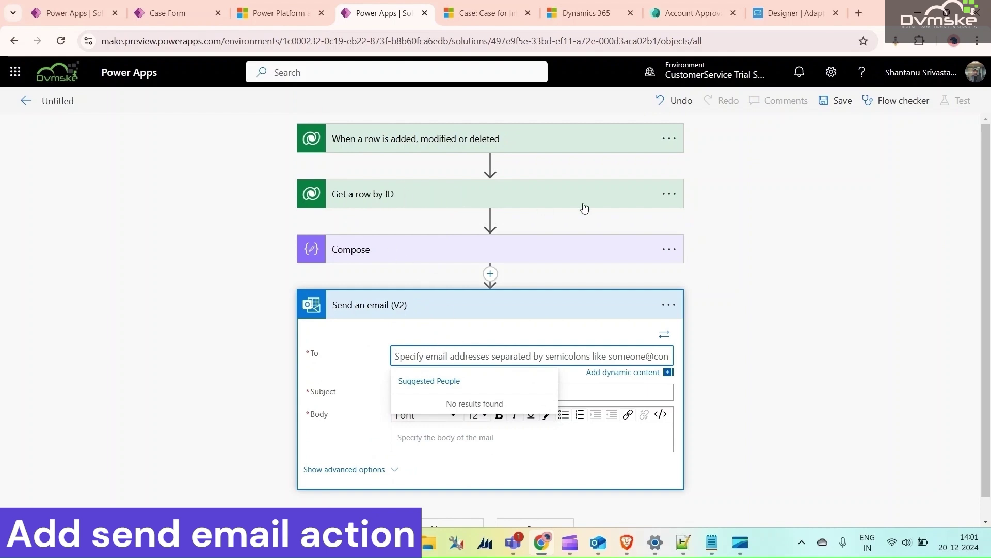
{"action": "scroll", "coordinate": [749, 252], "scroll_direction": "down", "scroll_amount": 1}
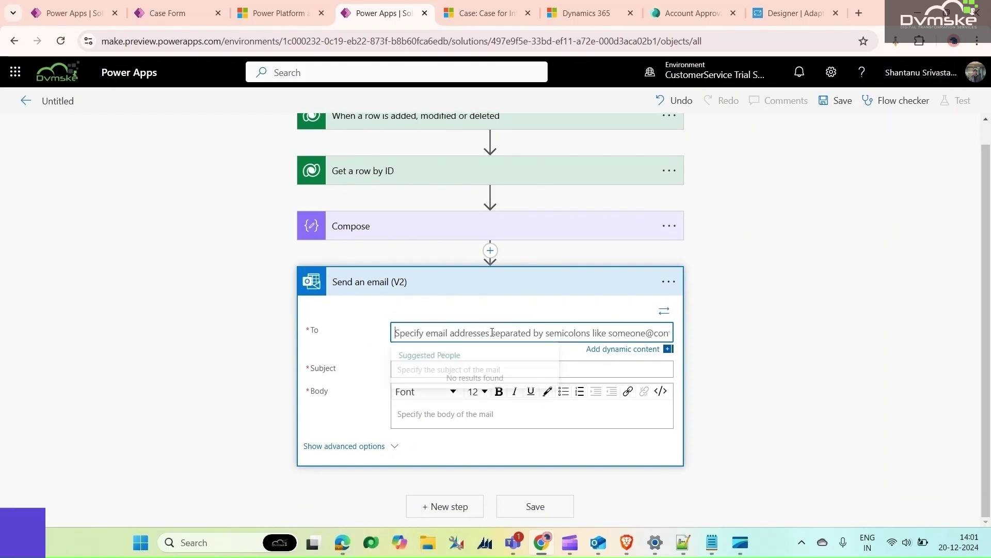
{"action": "left_click", "coordinate": [649, 350]}
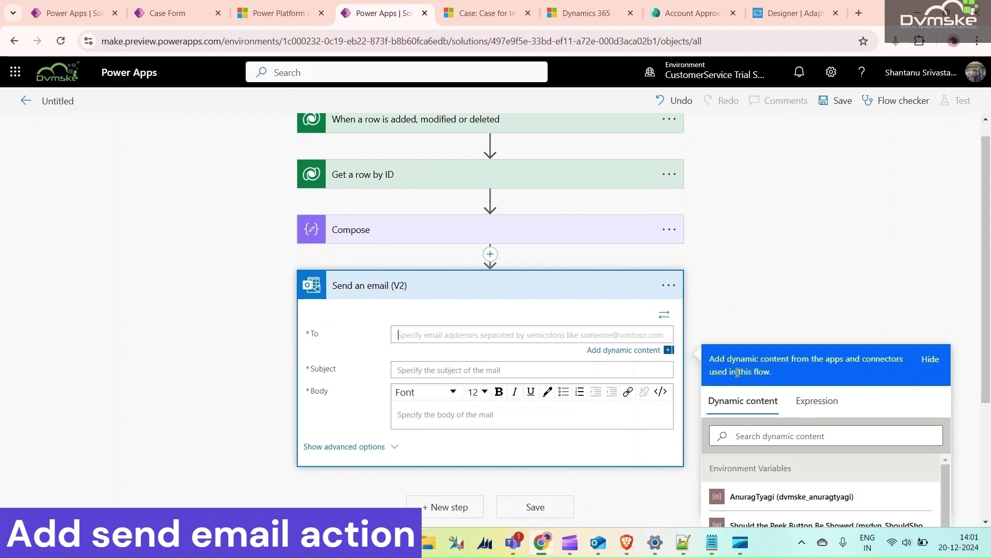
{"action": "left_click", "coordinate": [733, 433]}
{"action": "type", "text": "email"}
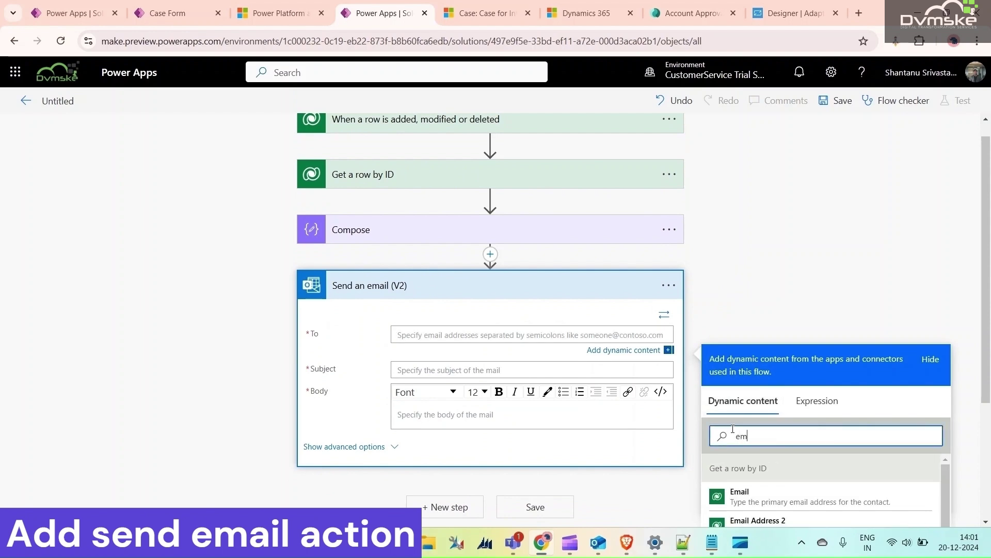
{"action": "left_click", "coordinate": [757, 490]}
Step: Set the subject to 'Customer feedback for' followed by Case Title
{"action": "left_click", "coordinate": [448, 373]}
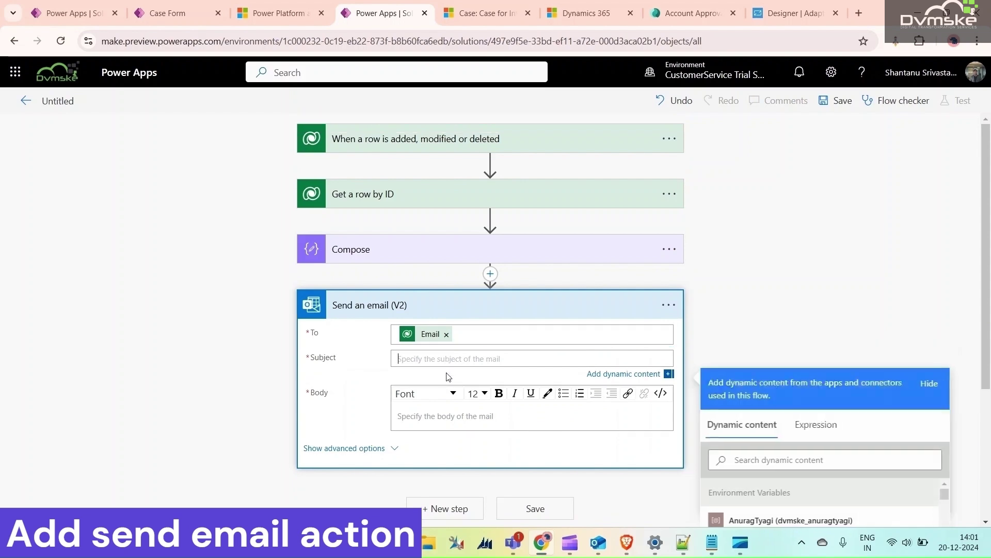
{"action": "type", "text": "Customer feedback for"}
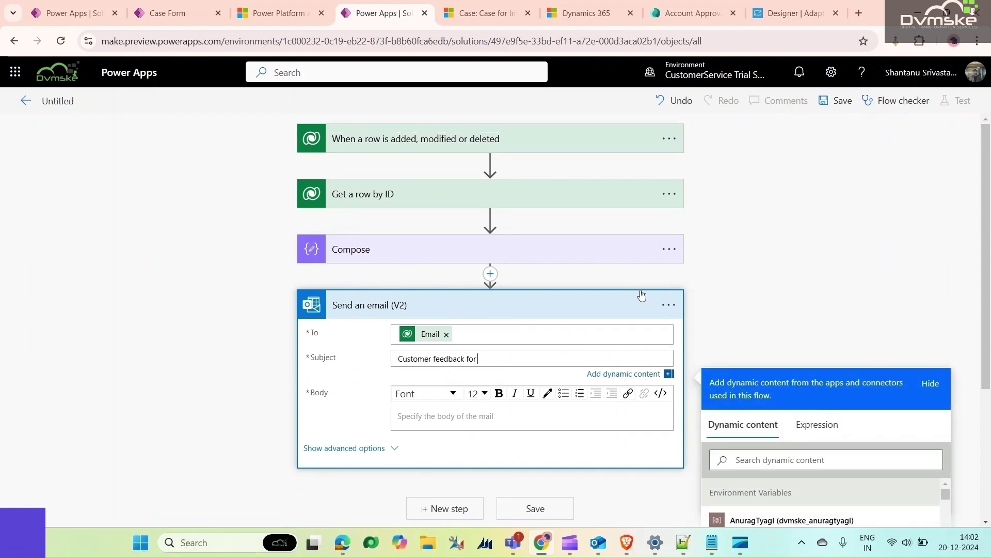
{"action": "scroll", "coordinate": [621, 303], "scroll_direction": "down", "scroll_amount": 4}
{"action": "left_click", "coordinate": [753, 268]}
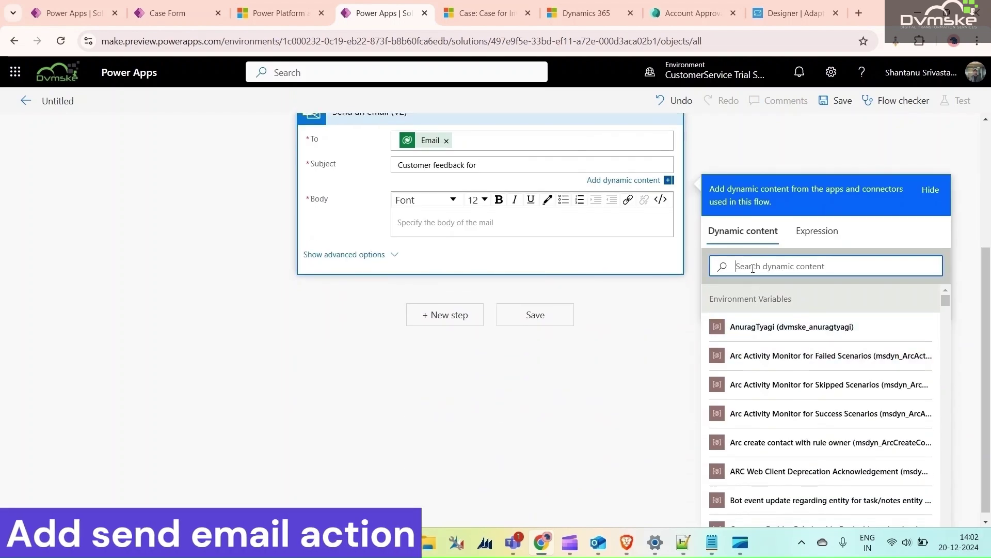
{"action": "type", "text": "case"}
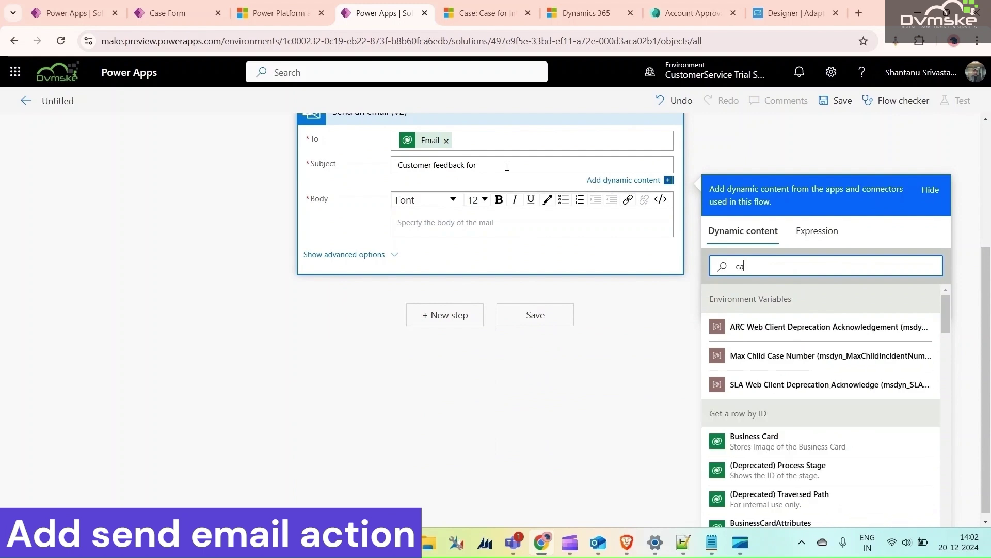
{"action": "left_click", "coordinate": [764, 383]}
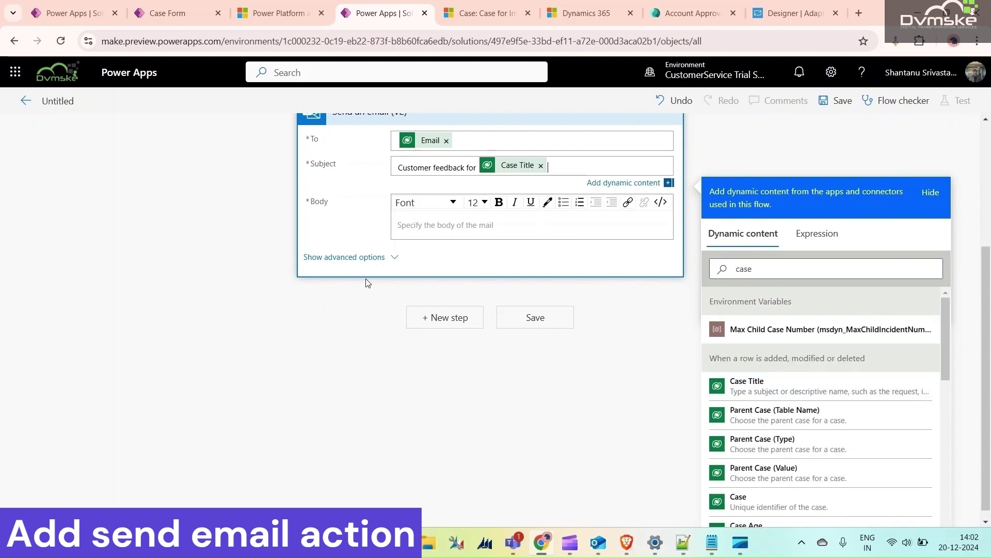
Step: Write the body 'Hi Full Name,' then 'Please provide feedback.' on a new line
{"action": "left_click", "coordinate": [420, 225]}
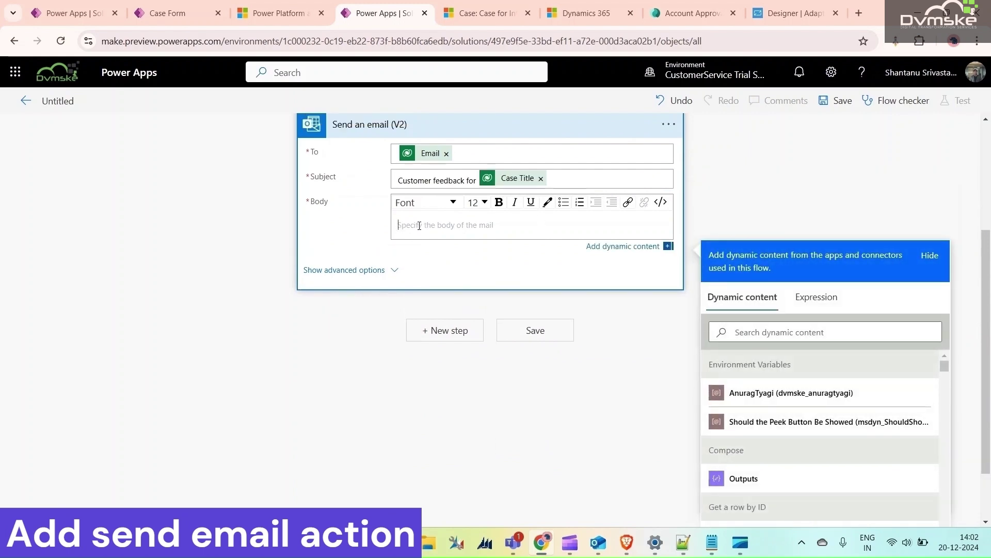
{"action": "type", "text": "Hi"}
{"action": "left_click", "coordinate": [772, 332]}
{"action": "type", "text": "full"}
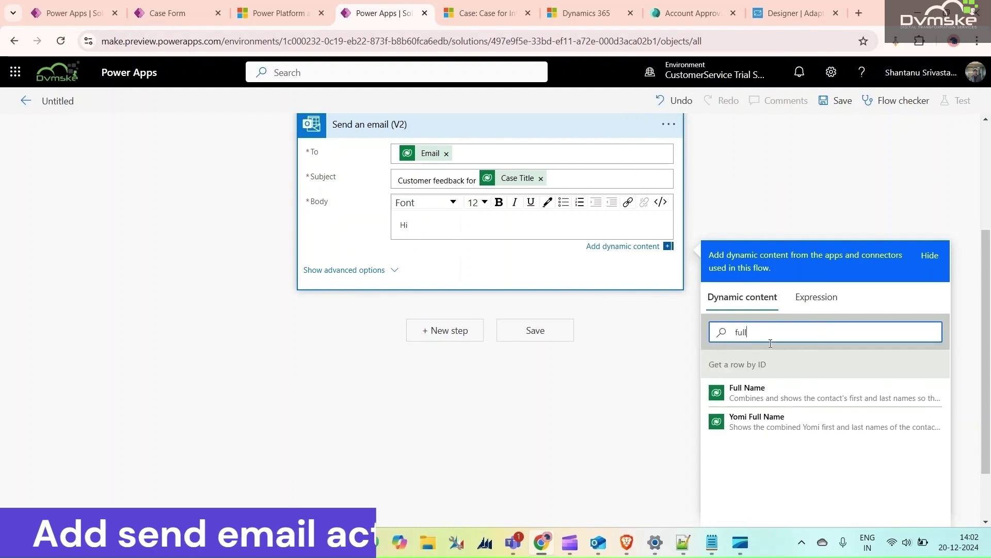
{"action": "left_click", "coordinate": [747, 394]}
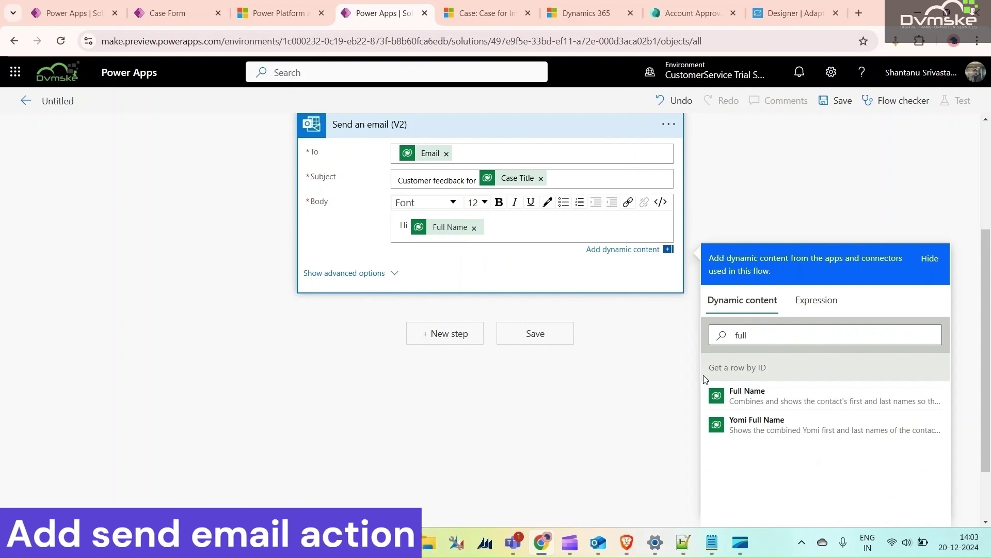
{"action": "type", "text": ","}
{"action": "key", "text": "Return"}
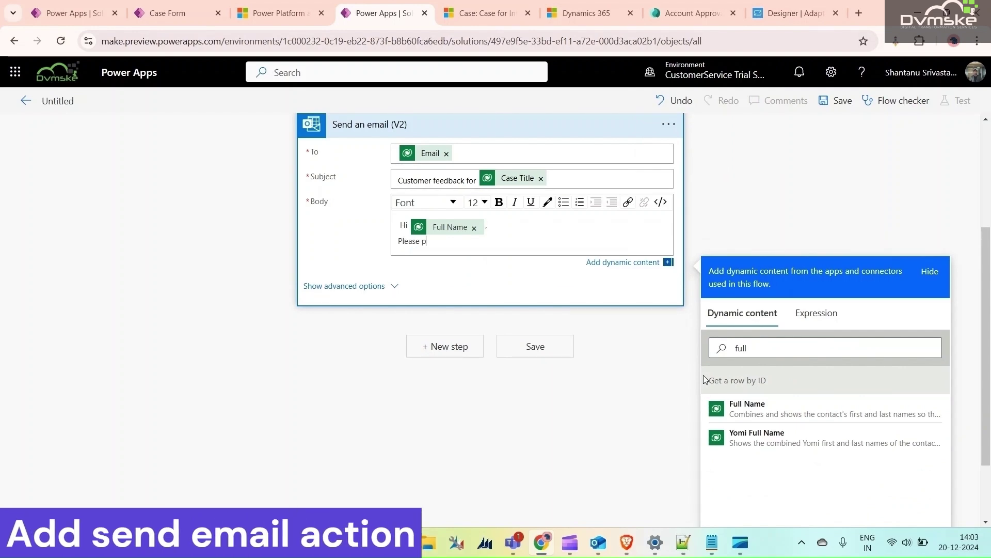
{"action": "type", "text": "Please provide feedback."}
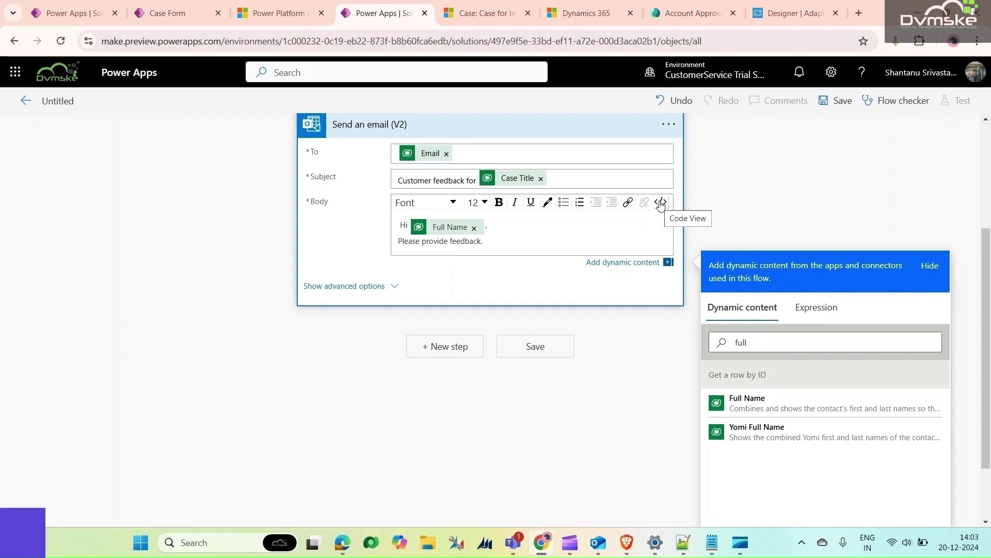
Step: Switch the email Body field to Code View to show its HTML source
{"action": "left_click", "coordinate": [661, 203]}
{"action": "scroll", "coordinate": [491, 250], "scroll_direction": "up", "scroll_amount": 3}
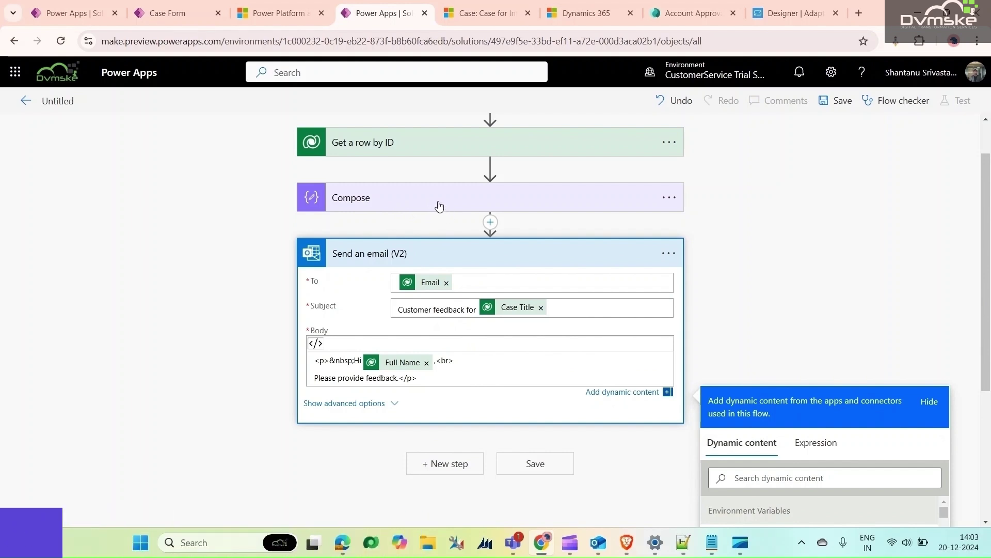
{"action": "mouse_move", "coordinate": [684, 543]}
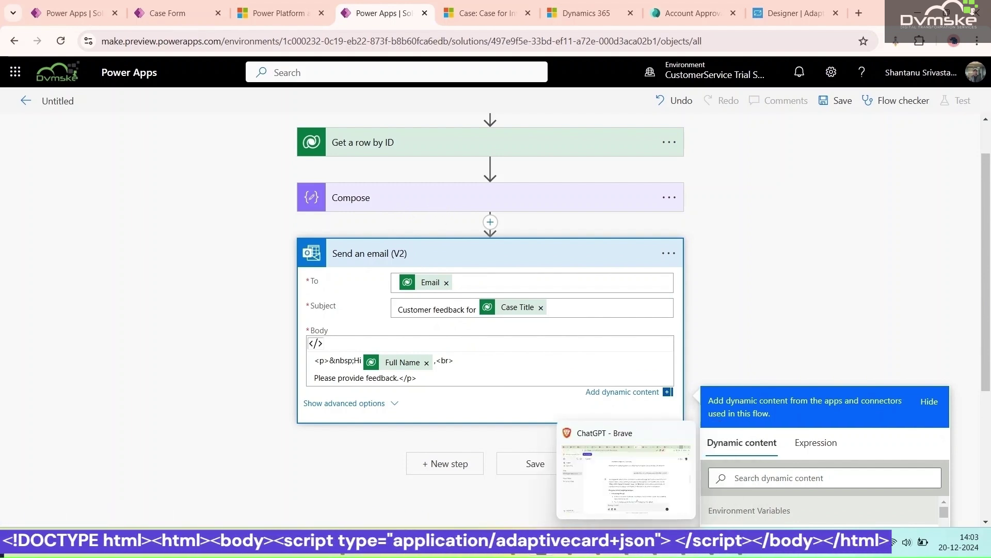
Step: Copy the DOCTYPE HTML wrapper line with the adaptivecard+json script from Notepad
{"action": "left_click", "coordinate": [714, 516]}
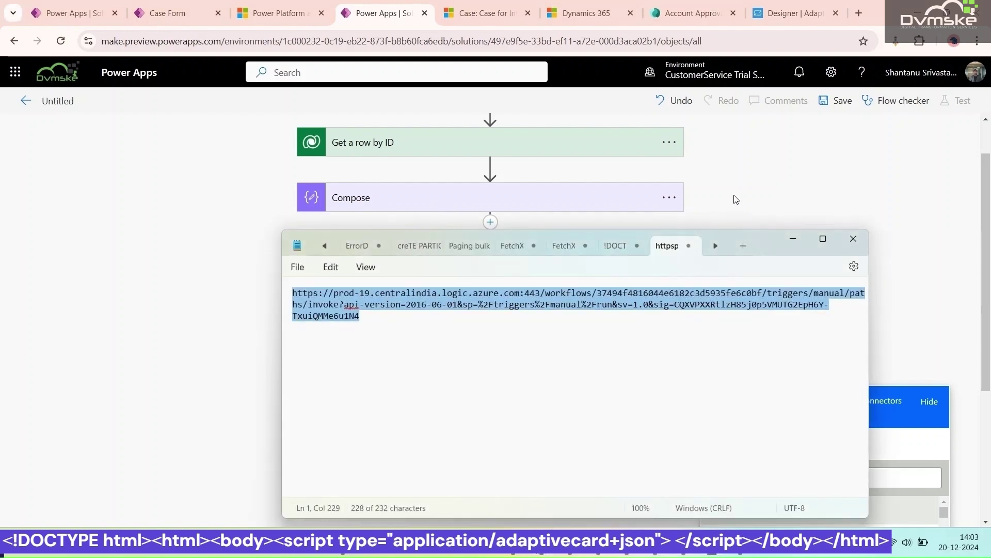
{"action": "left_click", "coordinate": [620, 245]}
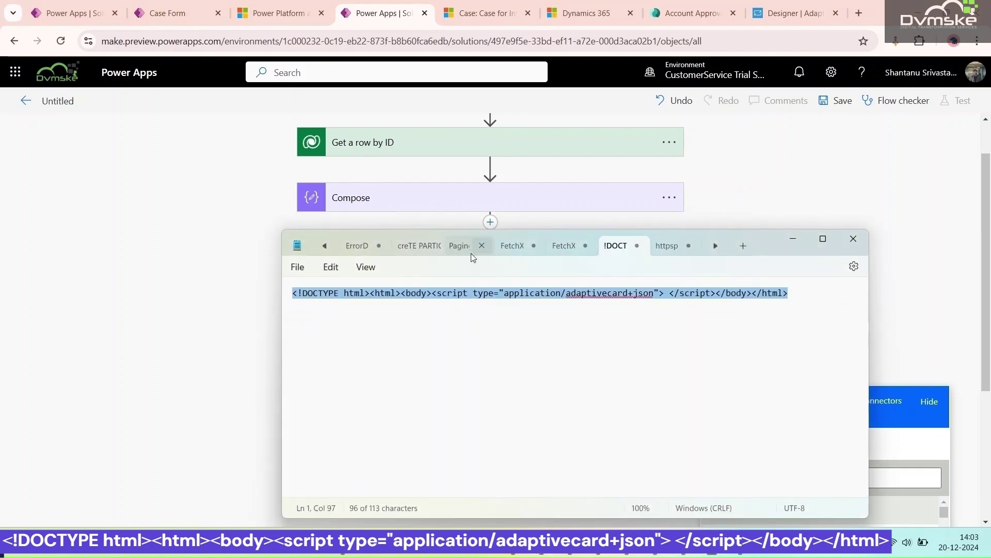
{"action": "left_click", "coordinate": [491, 324]}
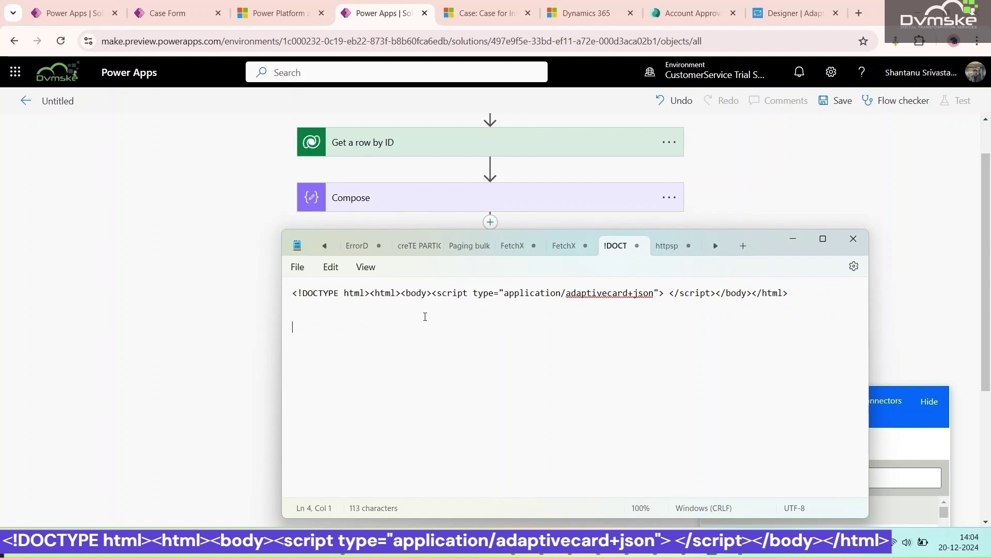
{"action": "left_click_drag", "start_coordinate": [432, 293], "coordinate": [489, 292]}
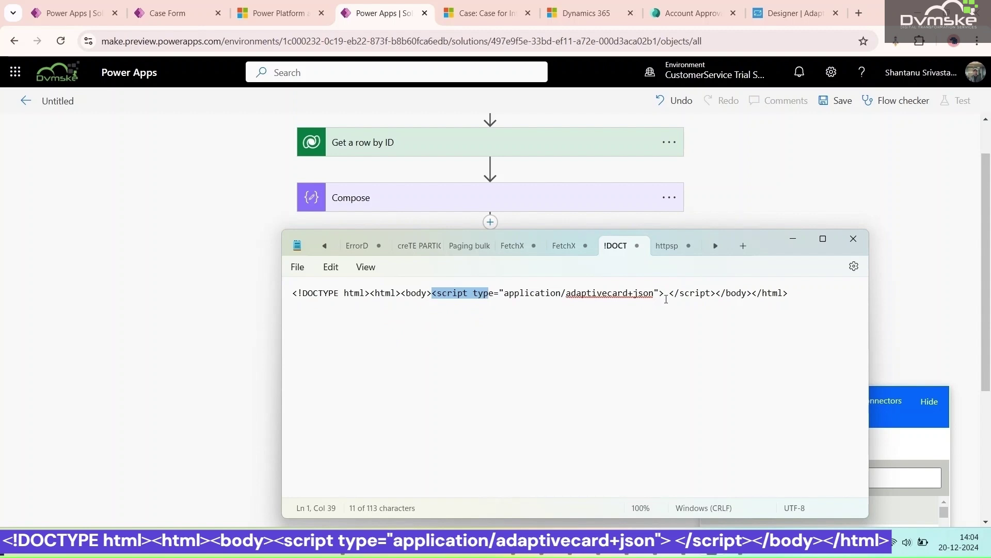
{"action": "left_click_drag", "start_coordinate": [808, 295], "coordinate": [297, 283]}
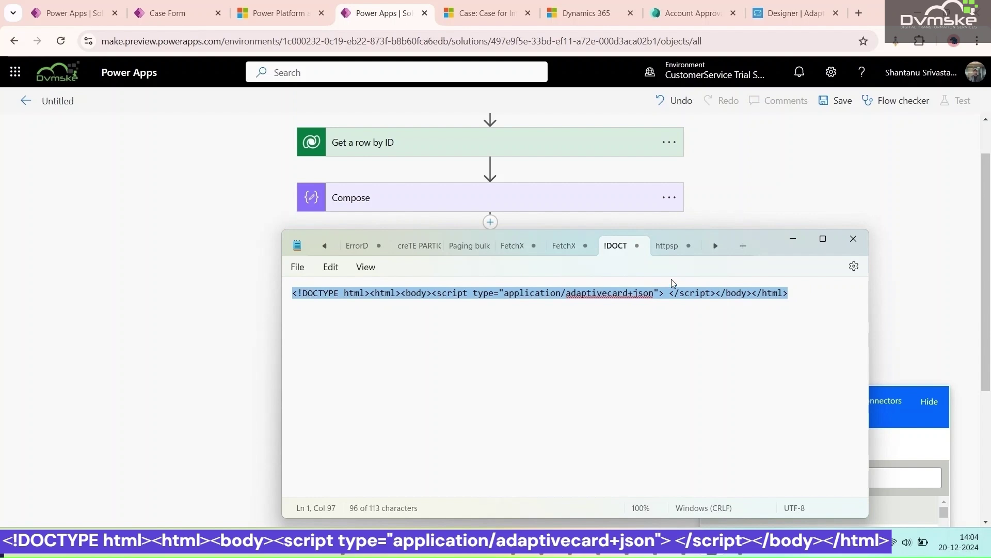
{"action": "left_click", "coordinate": [803, 236]}
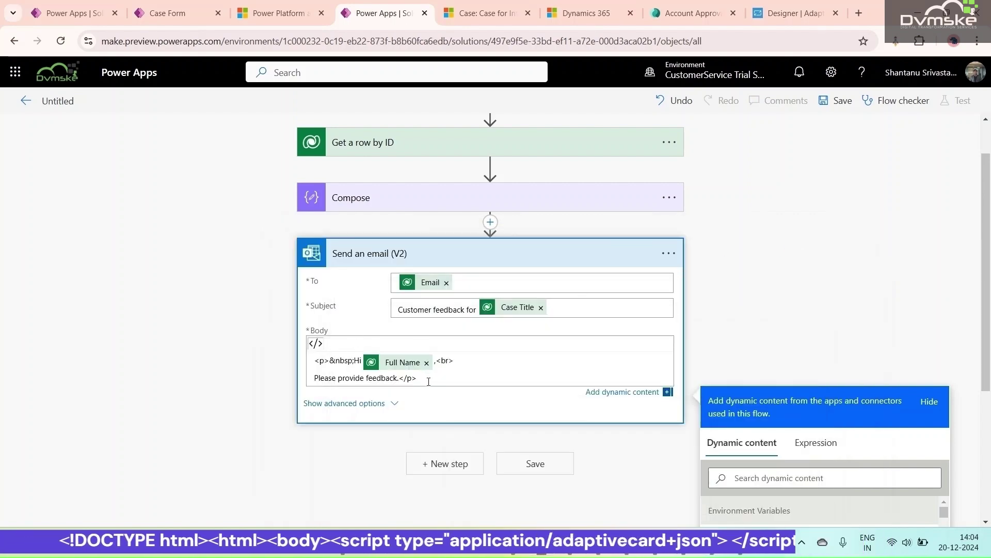
Step: Paste the HTML wrapper into the email body and move the greeting inside <body>
{"action": "left_click", "coordinate": [429, 376]}
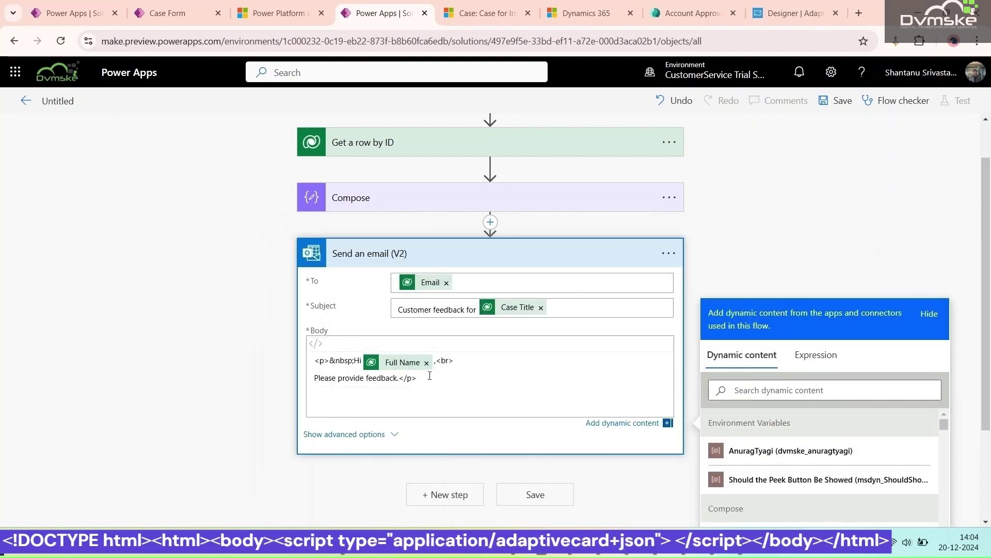
{"action": "type", "text": "<!DOCTYPE html><html><body><script type=\"application/adaptivecard+json\"> </script></body></html>"}
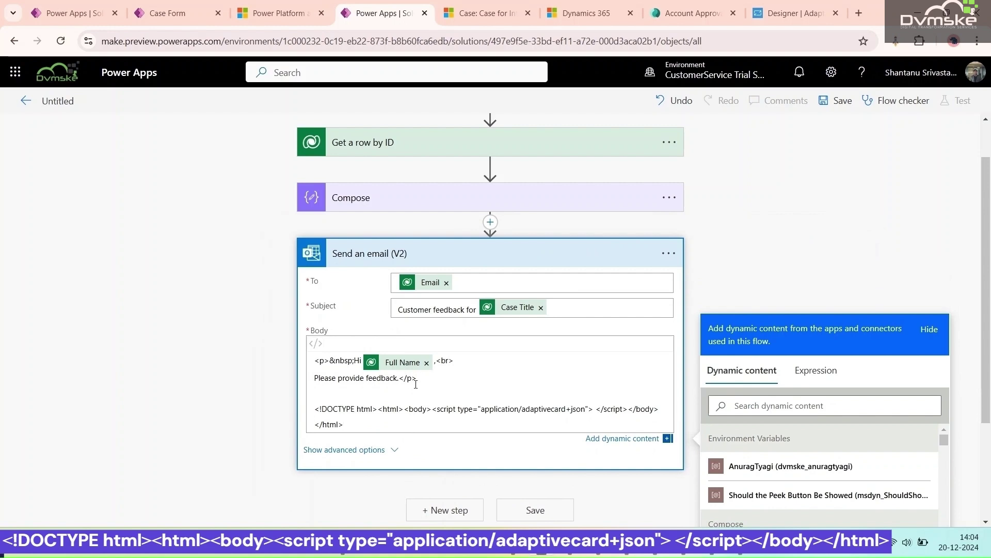
{"action": "left_click_drag", "start_coordinate": [414, 376], "coordinate": [304, 352]}
{"action": "key", "text": "ctrl+c"}
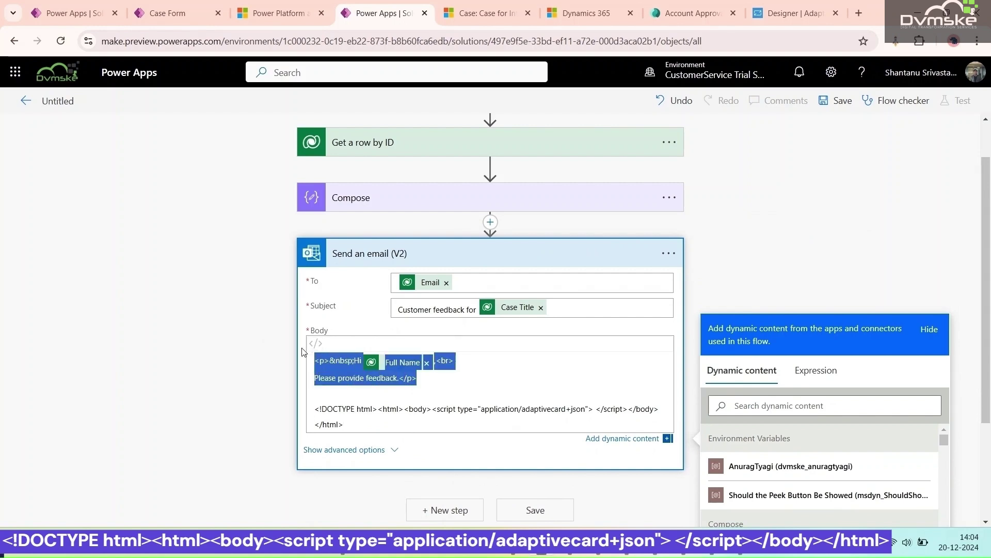
{"action": "key", "text": "BackSpace"}
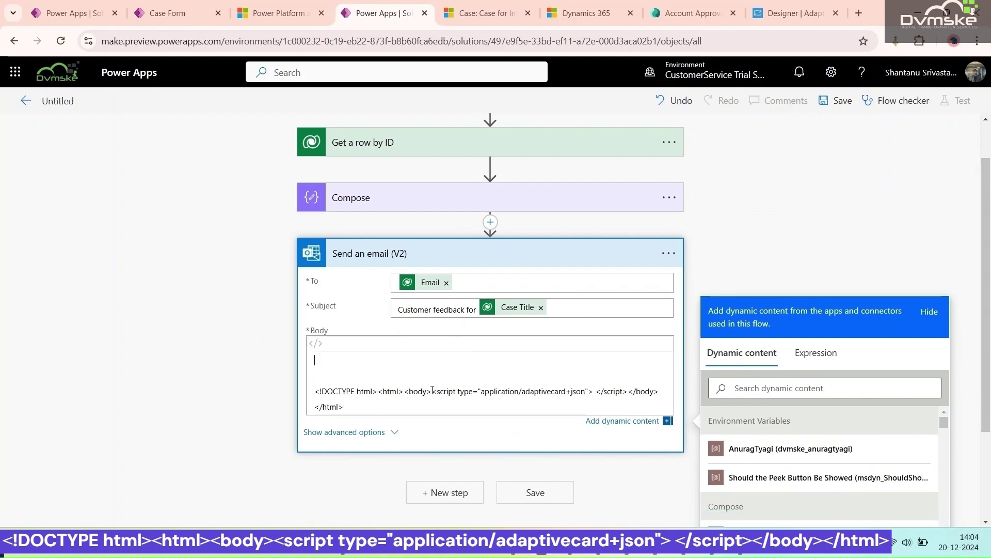
{"action": "key", "text": "ctrl+v"}
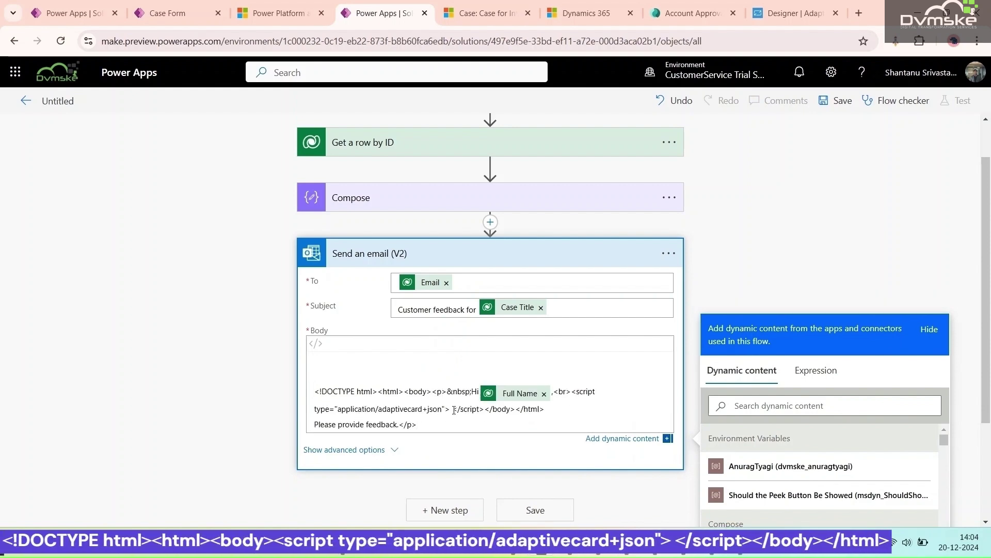
Step: Insert Compose Outputs into the adaptivecard+json script tag
{"action": "scroll", "coordinate": [723, 408], "scroll_direction": "down", "scroll_amount": 3}
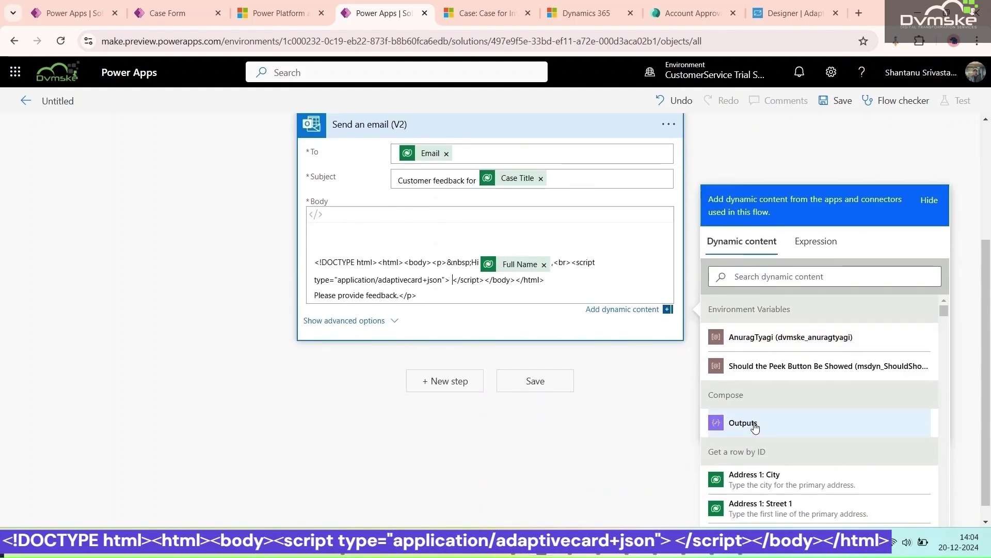
{"action": "left_click", "coordinate": [747, 424]}
{"action": "scroll", "coordinate": [494, 336], "scroll_direction": "up", "scroll_amount": 4}
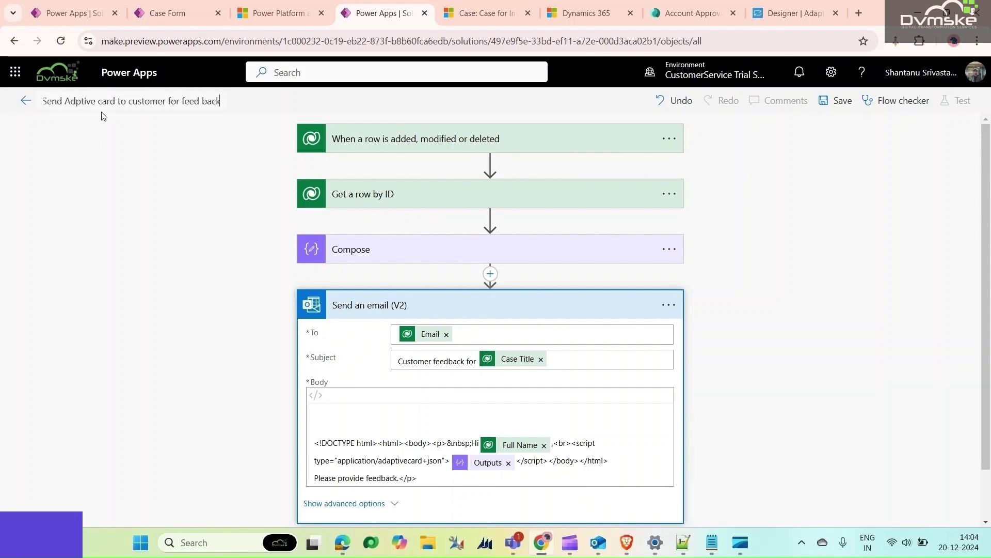
Step: Save the flow, start a manual test, and switch to the Dynamics 365 case tab
{"action": "left_click", "coordinate": [836, 100]}
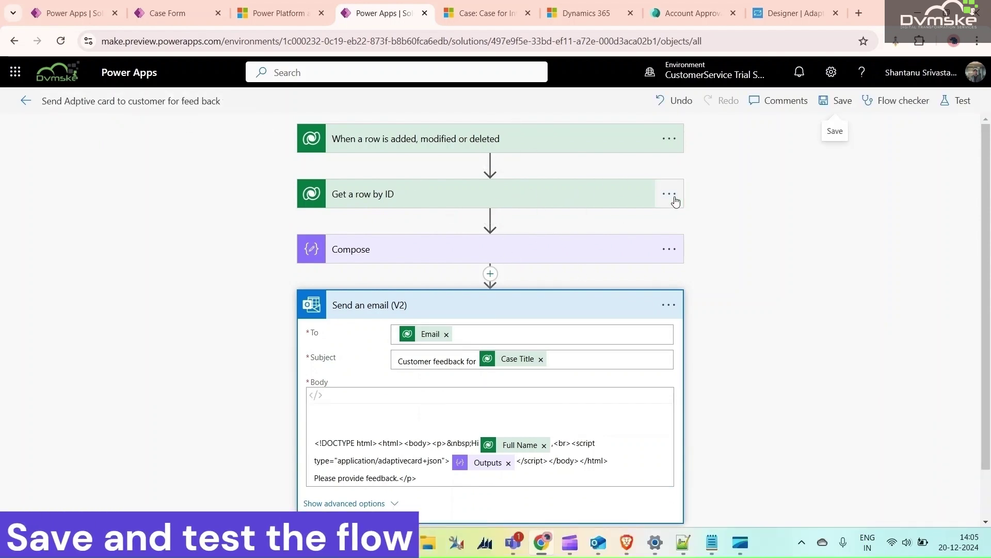
{"action": "left_click", "coordinate": [950, 101]}
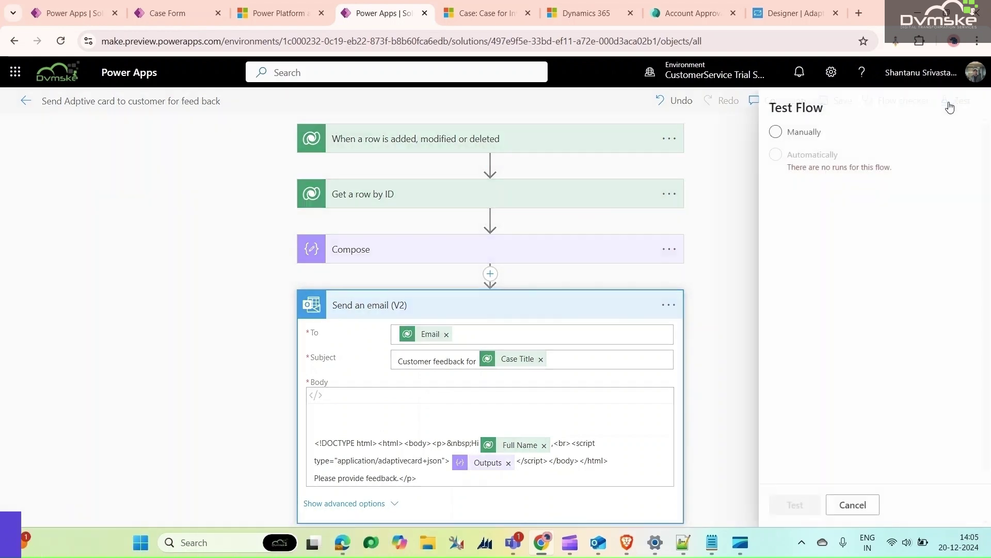
{"action": "left_click", "coordinate": [750, 132]}
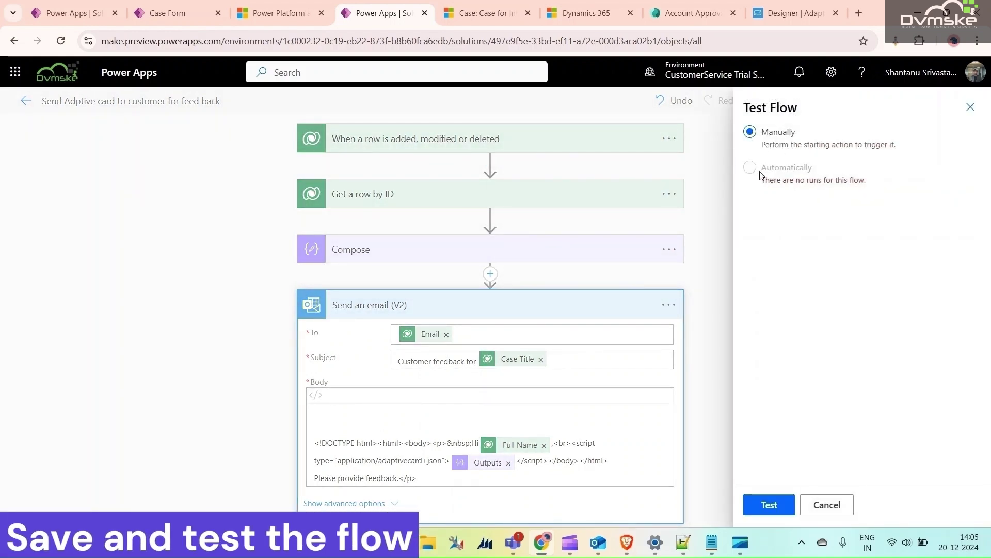
{"action": "left_click", "coordinate": [769, 505]}
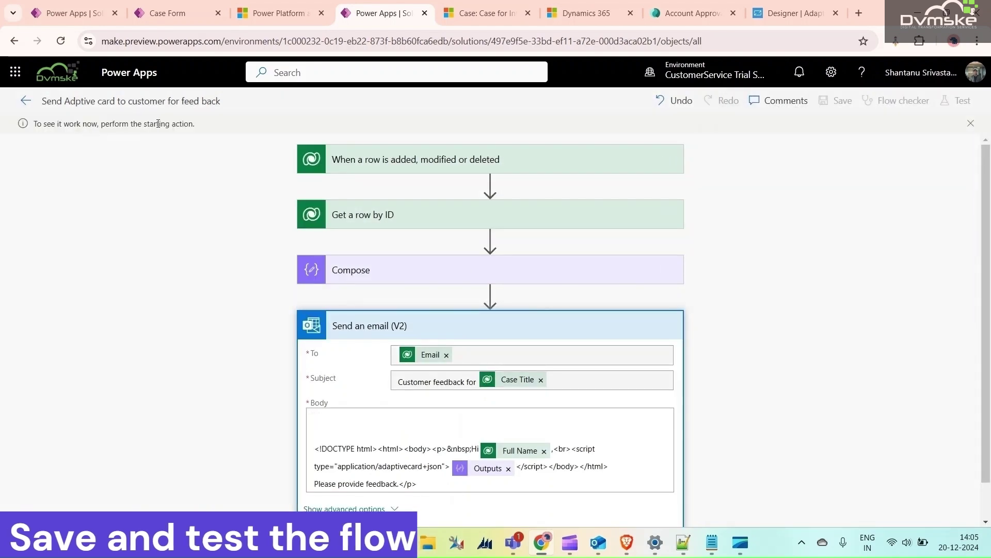
{"action": "left_click", "coordinate": [463, 16]}
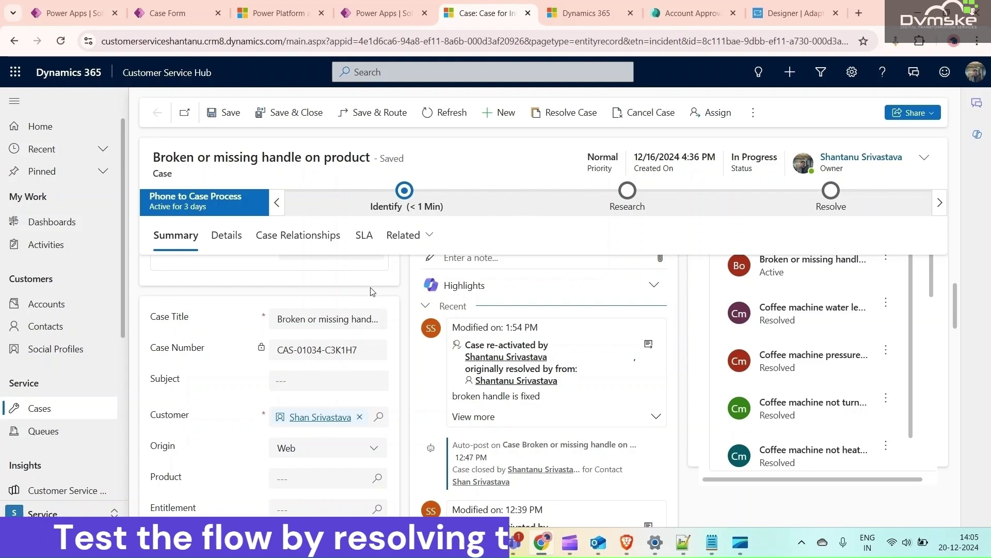
Step: Resolve the case as Problem Solved with resolution 'Product been changed'
{"action": "left_click", "coordinate": [563, 113]}
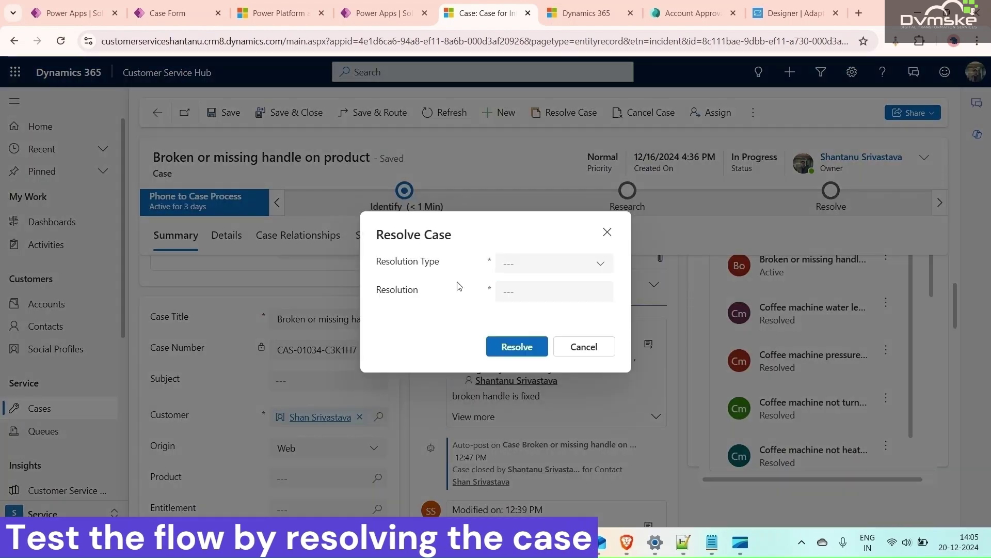
{"action": "left_click", "coordinate": [520, 289]}
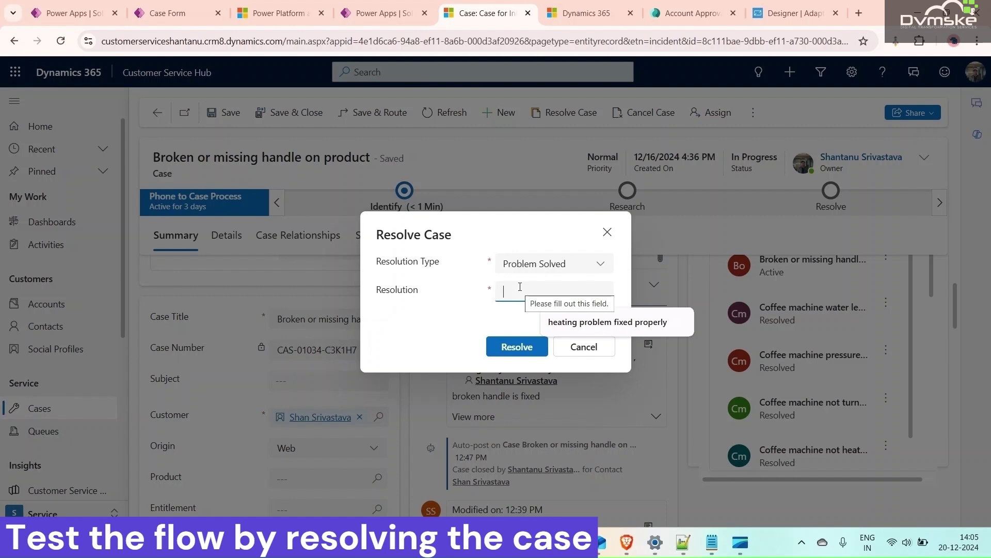
{"action": "type", "text": "Product been changed"}
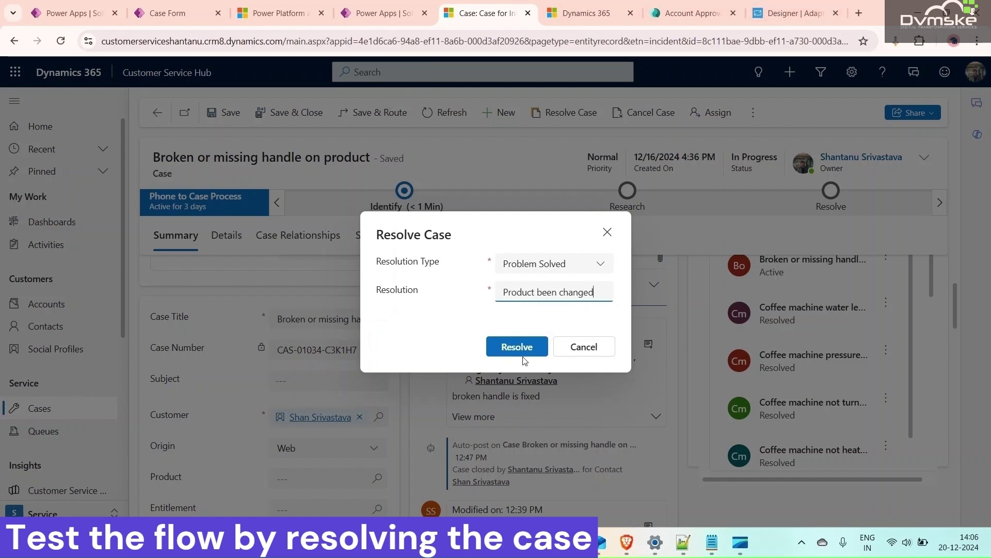
{"action": "left_click", "coordinate": [506, 353]}
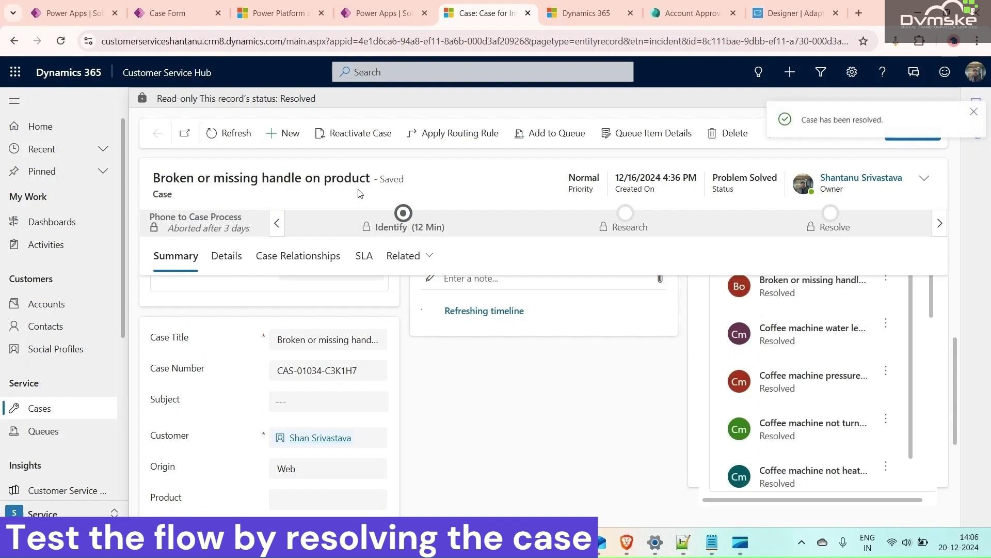
Step: View the flow run results showing all four steps succeeded
{"action": "left_click", "coordinate": [385, 22]}
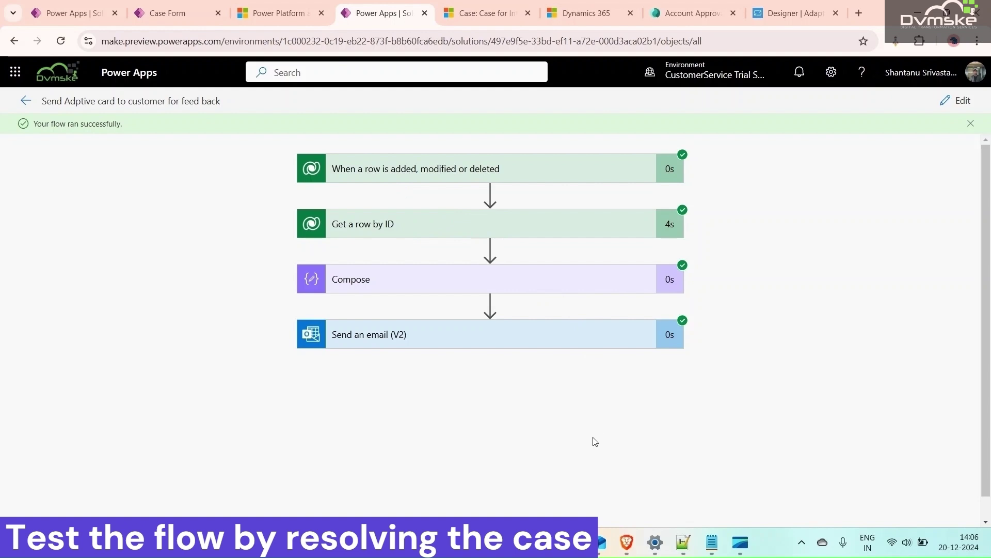
Step: In the Customer feedback email, fill in the contact's name and 'Product is replaced very quickly thank you.', then submit the card
{"action": "left_click", "coordinate": [613, 477]}
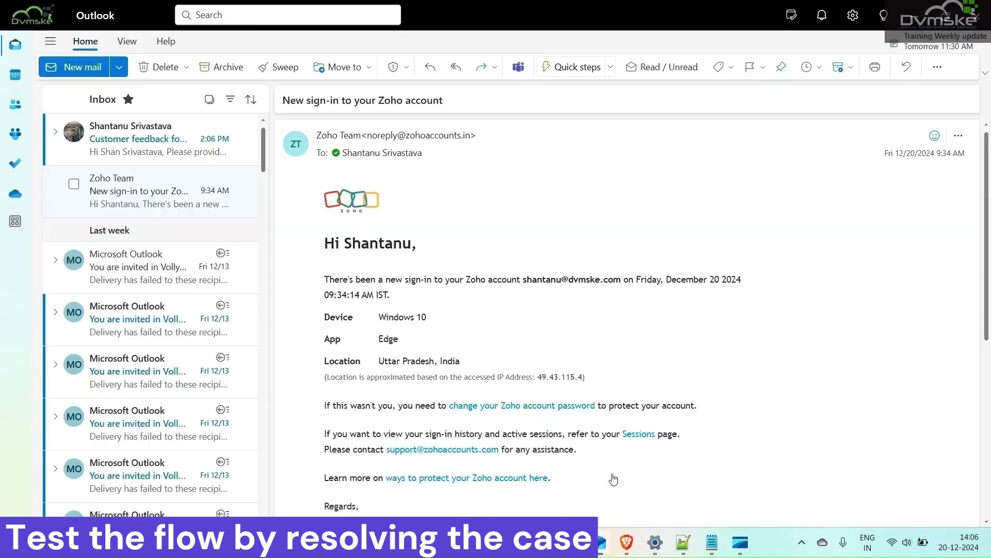
{"action": "left_click", "coordinate": [316, 146]}
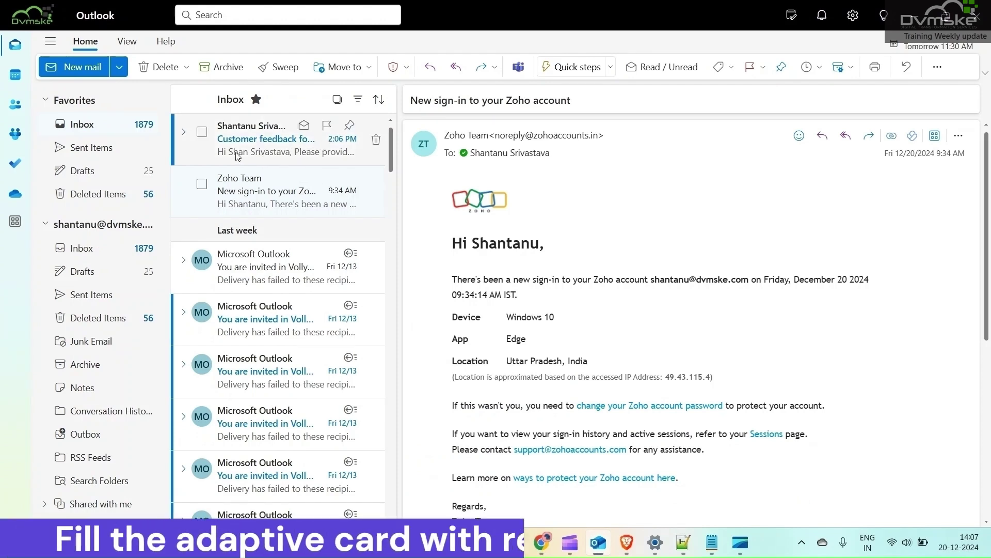
{"action": "left_click", "coordinate": [549, 240]}
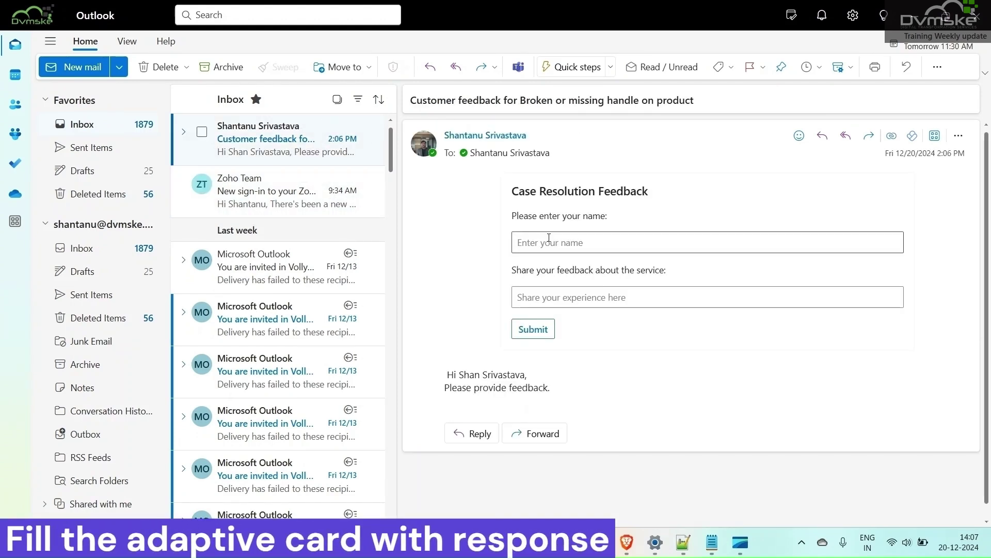
{"action": "left_click", "coordinate": [574, 280]}
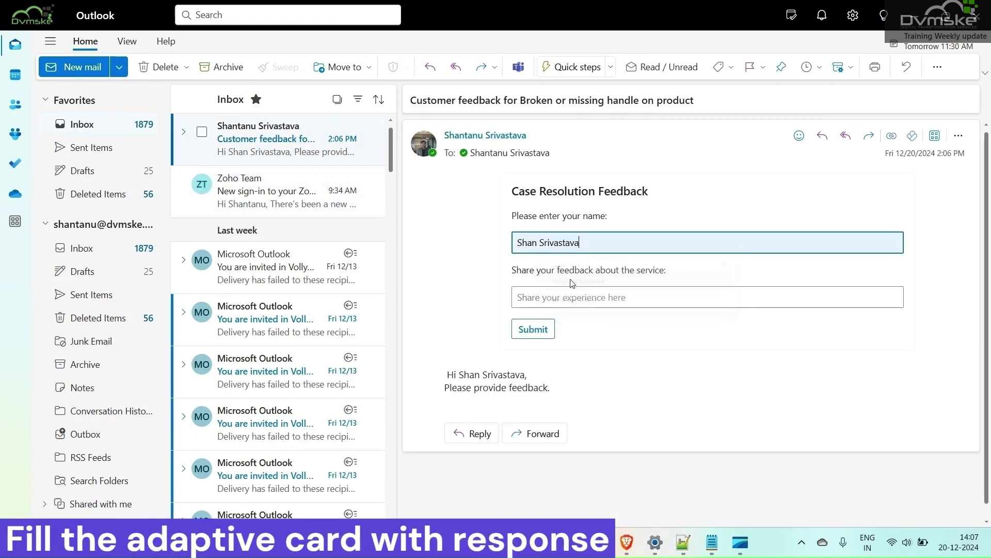
{"action": "left_click", "coordinate": [553, 297]}
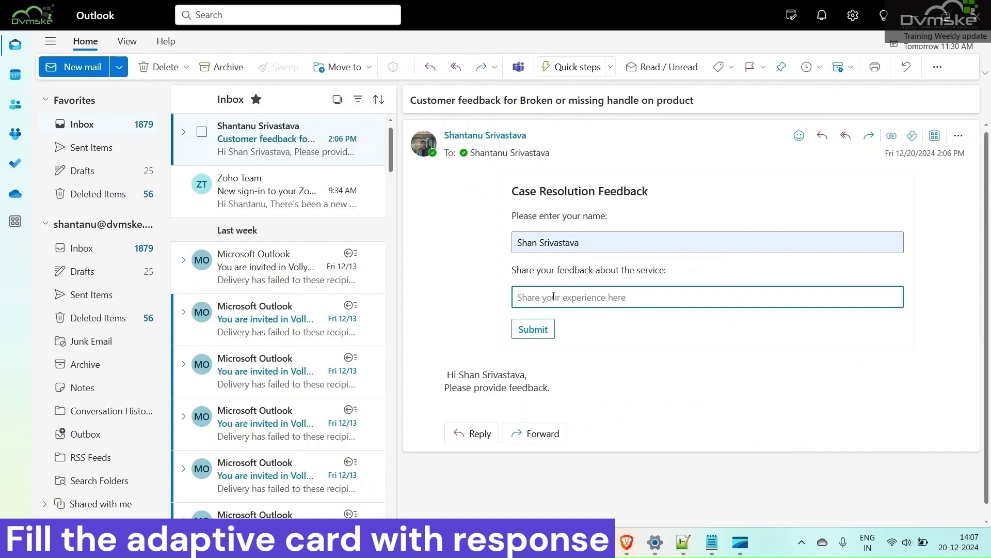
{"action": "type", "text": "Product is replaced very quickly thank you."}
{"action": "left_click", "coordinate": [541, 330]}
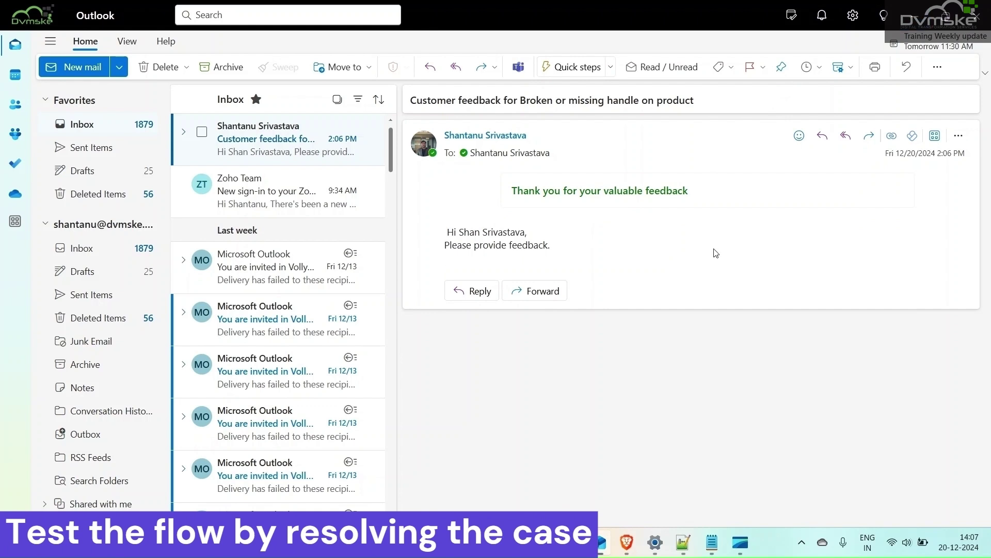
Step: Return to the Case&feedback solution objects list in Power Apps
{"action": "mouse_move", "coordinate": [544, 542]}
{"action": "left_click", "coordinate": [534, 489]}
{"action": "left_click", "coordinate": [26, 100]}
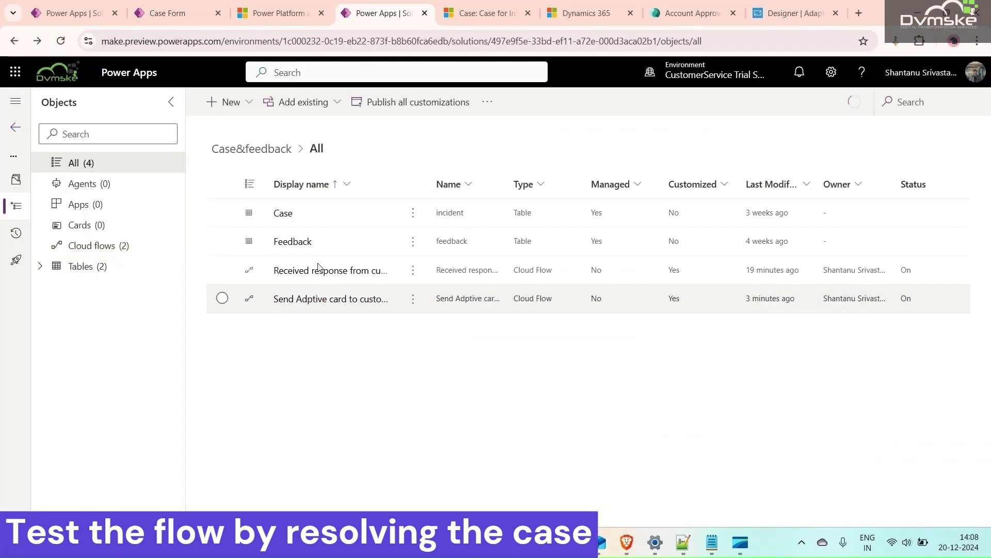
Step: Open the latest succeeded run of the Received response from customer feedback flow
{"action": "left_click", "coordinate": [345, 275]}
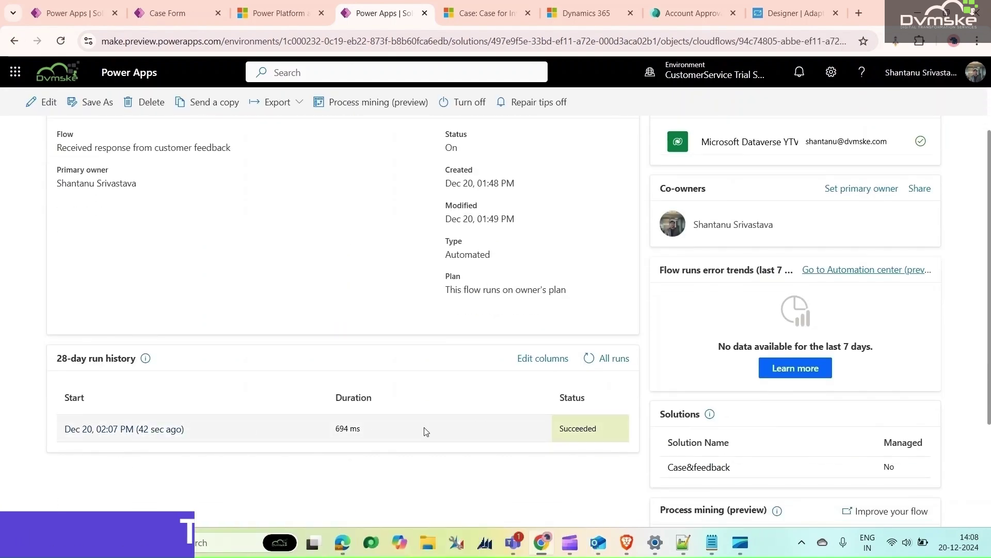
{"action": "left_click", "coordinate": [169, 430]}
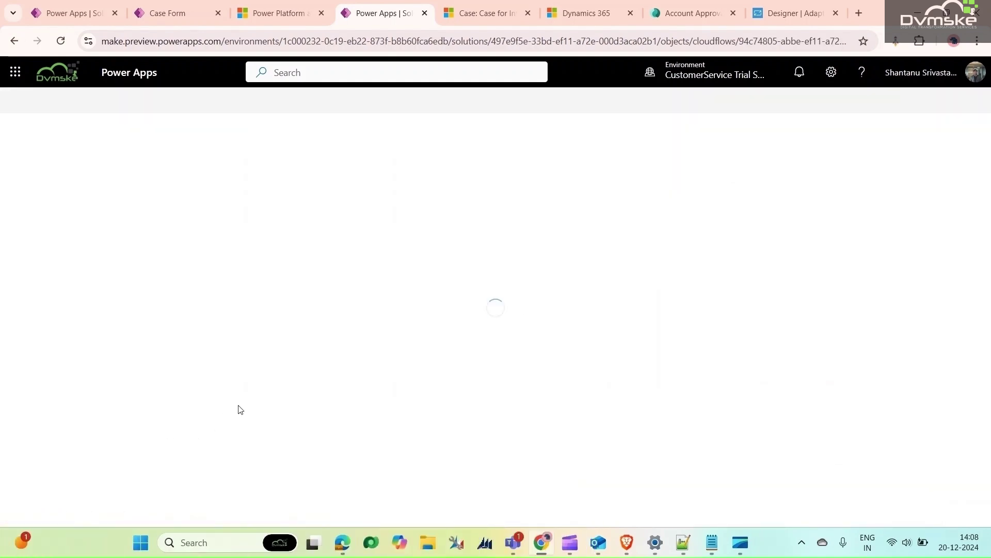